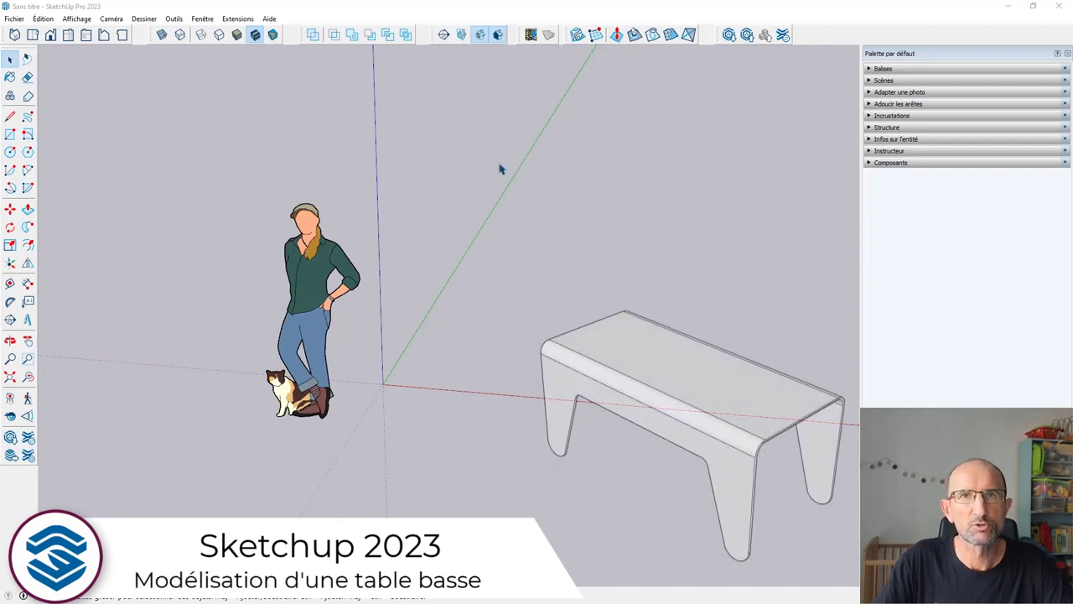
Orbit away from the finished table to centre the empty origin and scale figure.
{"action": "scroll", "coordinate": [509, 174], "scroll_direction": "down", "scroll_amount": 1}
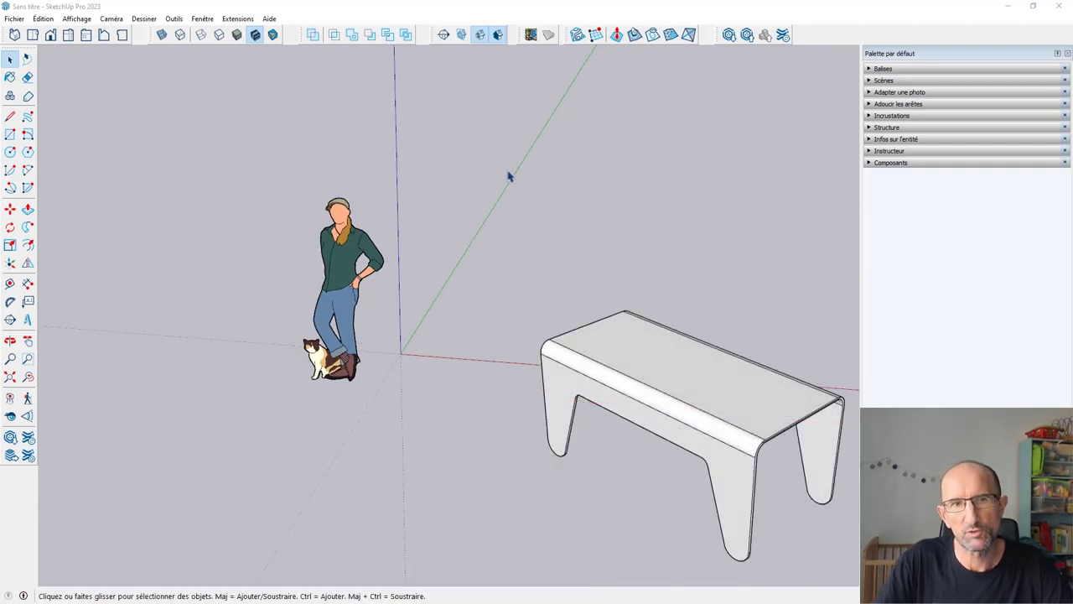
{"action": "mouse_move", "coordinate": [560, 170]}
{"action": "middle_mouse_down"}
{"action": "mouse_move", "coordinate": [498, 187]}
{"action": "mouse_move", "coordinate": [472, 215]}
{"action": "mouse_move", "coordinate": [414, 293]}
{"action": "mouse_move", "coordinate": [436, 316]}
{"action": "middle_mouse_up"}
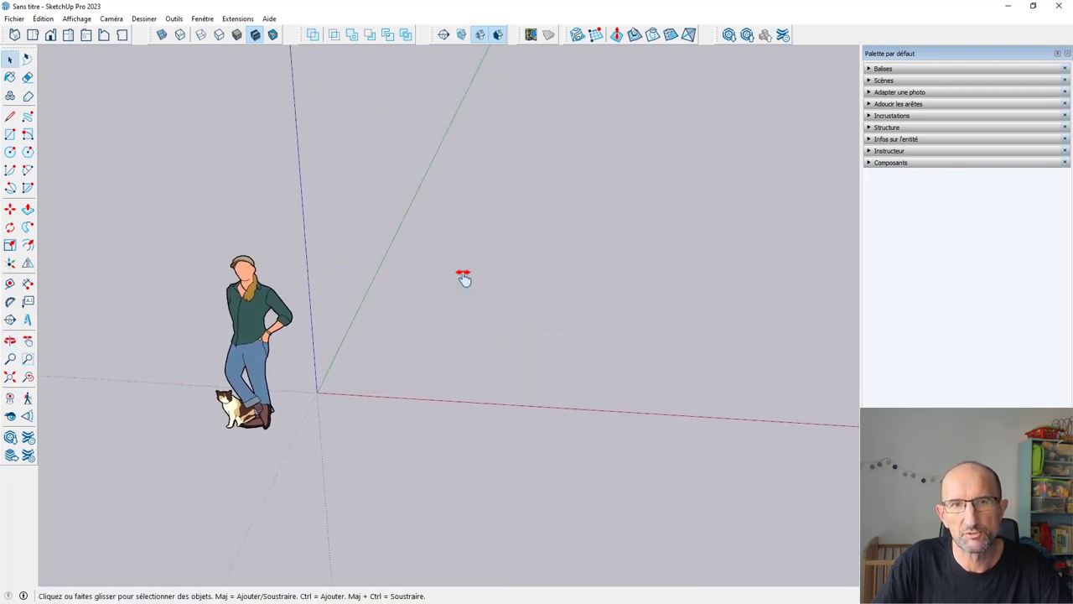
{"action": "middle_click_drag", "start_coordinate": [463, 276], "coordinate": [393, 317]}
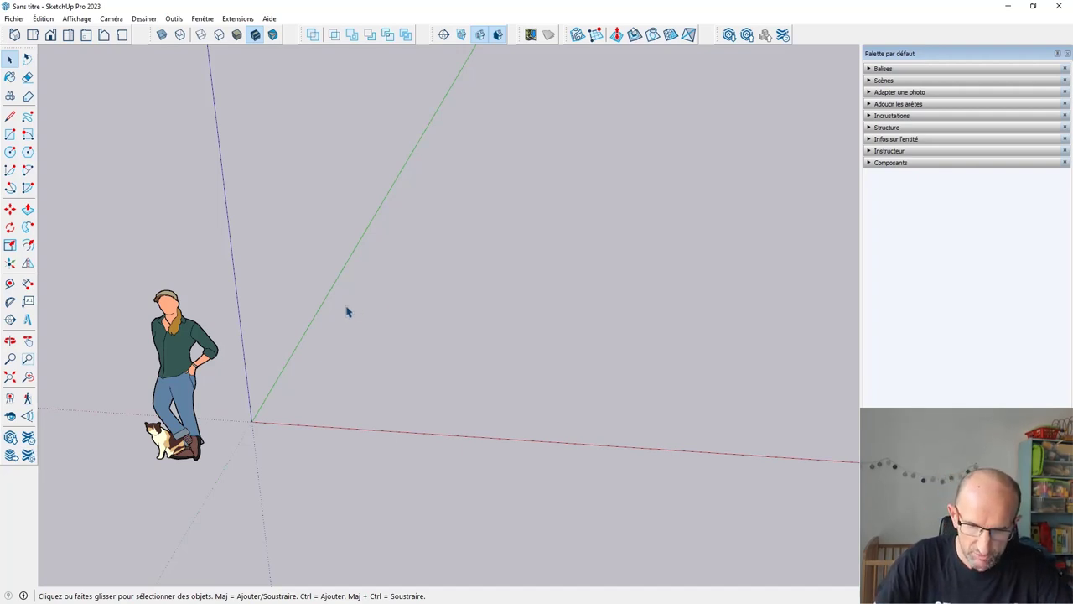
{"action": "key", "text": "r"}
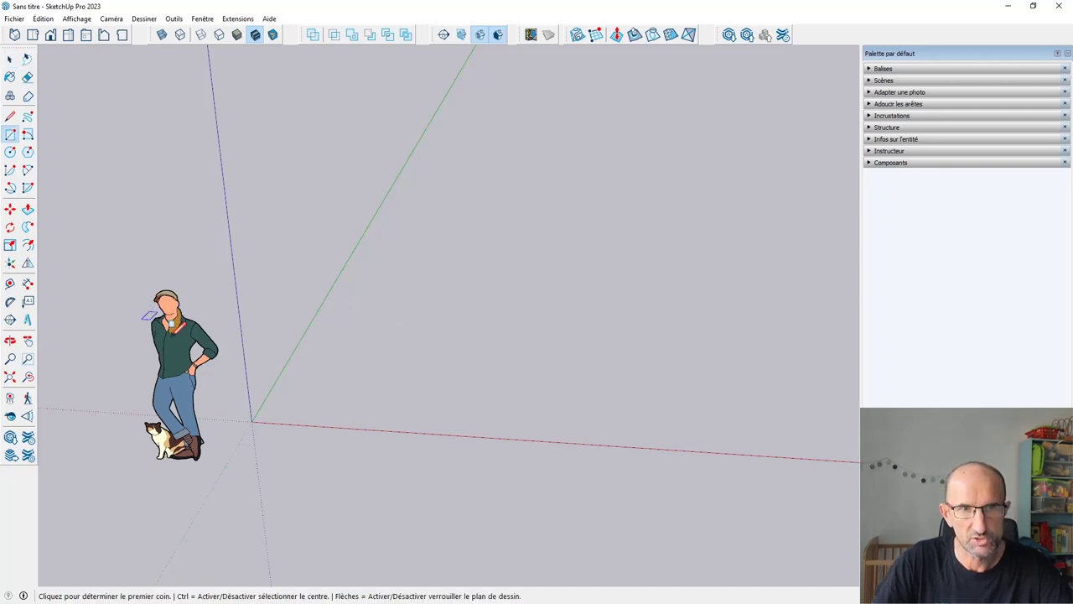
{"action": "left_click", "coordinate": [252, 420]}
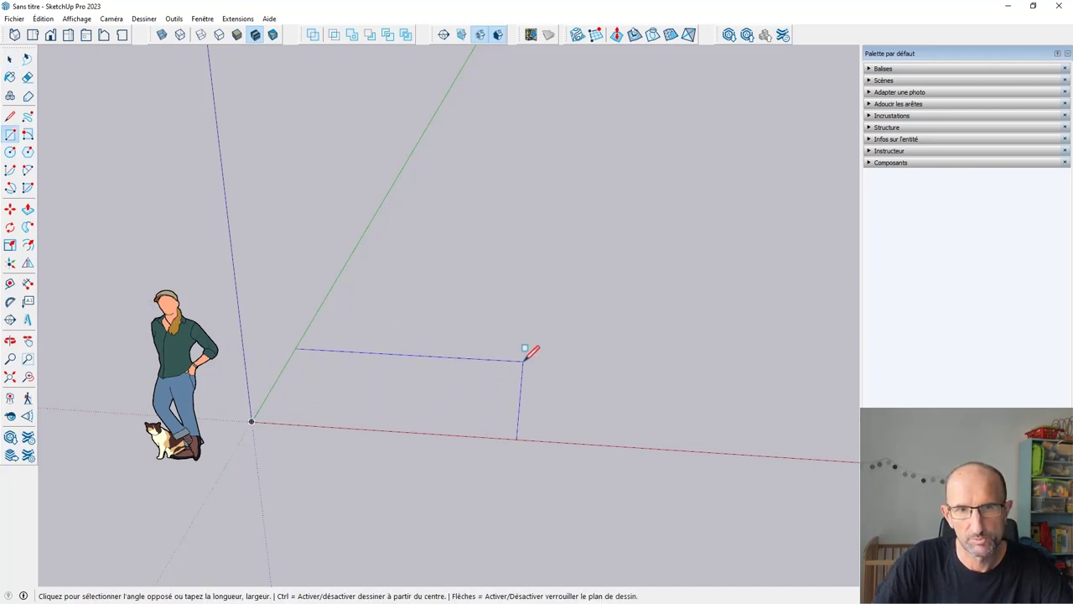
{"action": "key", "text": "Escape"}
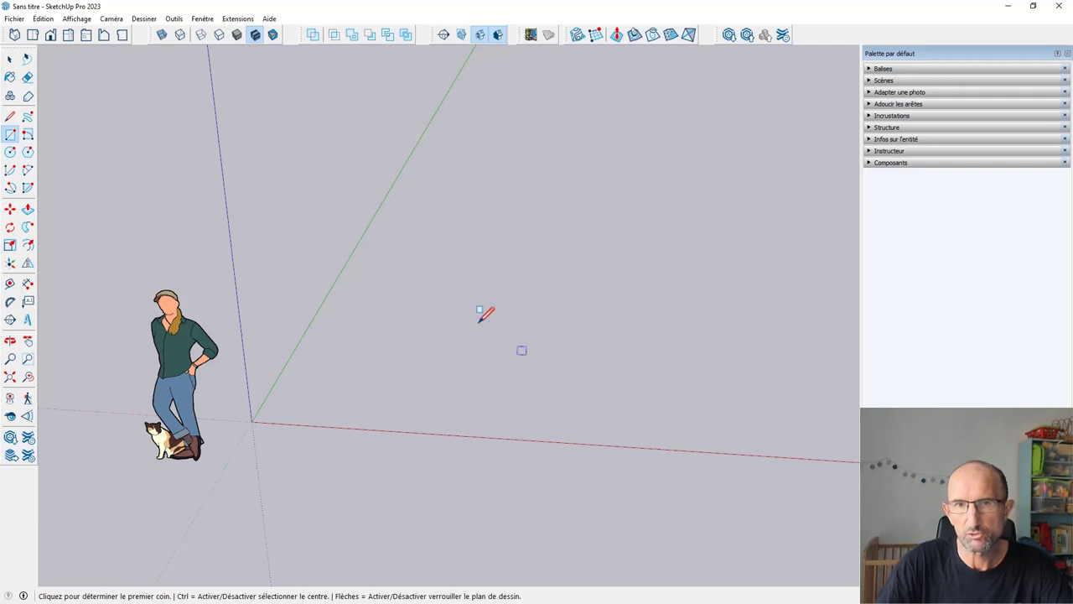
{"action": "left_click", "coordinate": [202, 19]}
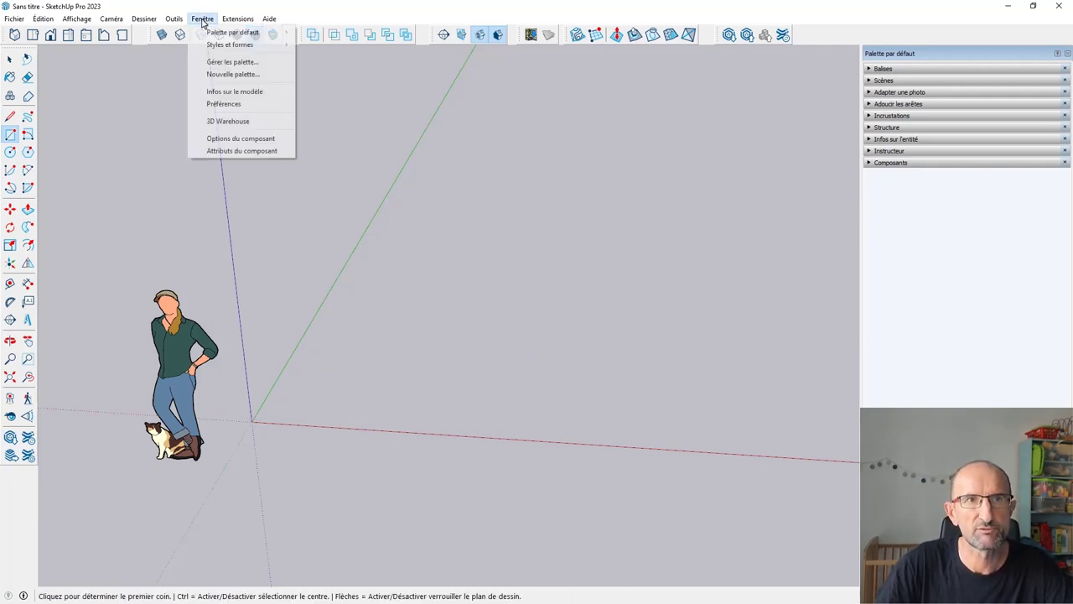
{"action": "left_click", "coordinate": [225, 92]}
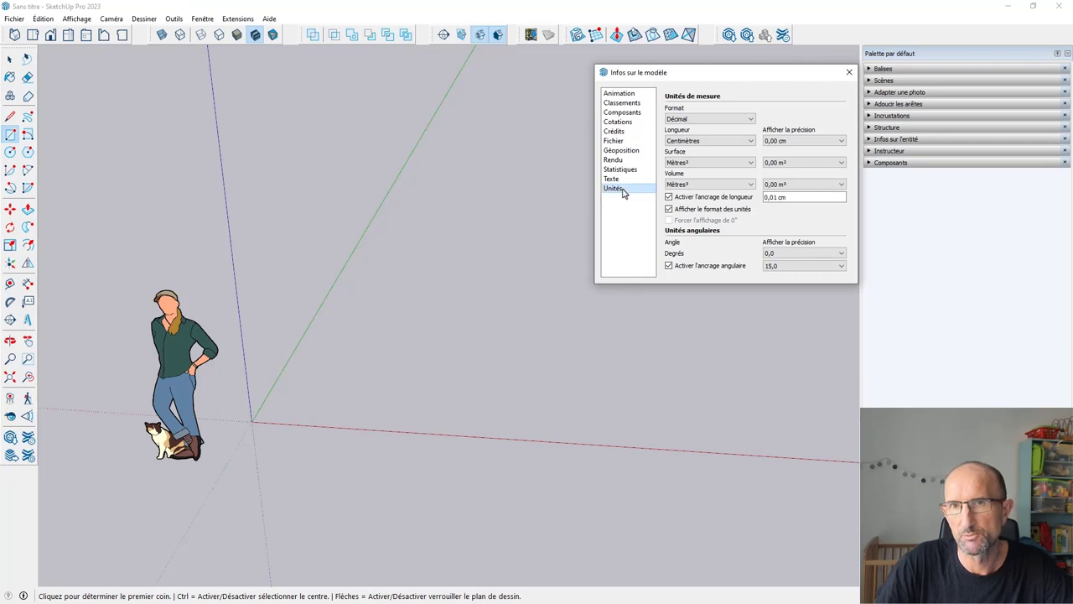
{"action": "left_click", "coordinate": [850, 72]}
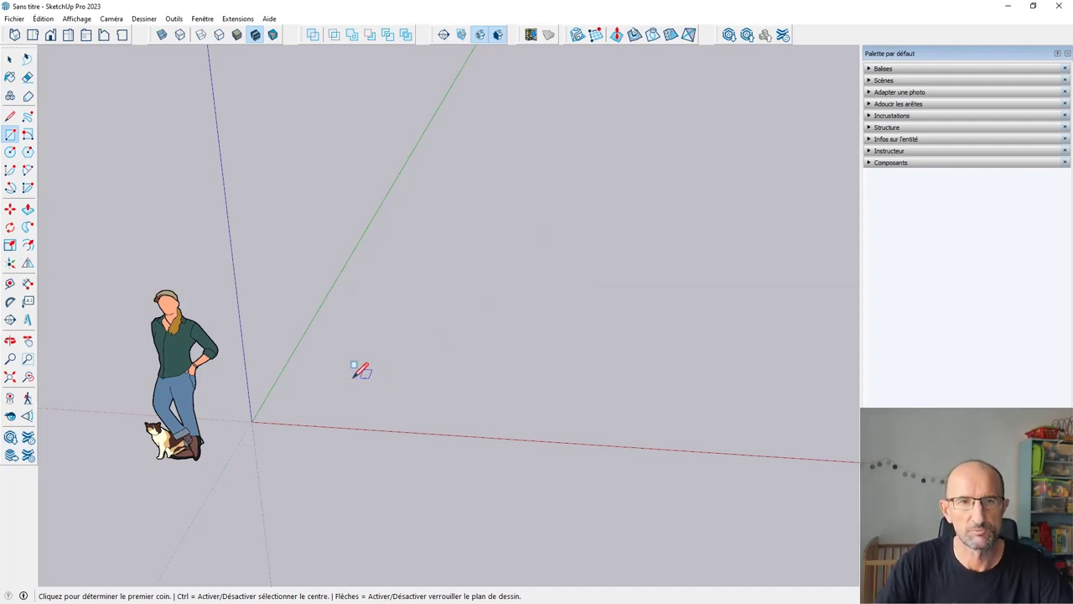
Draw a 90 × 46 cm rectangle starting at the origin.
{"action": "left_click", "coordinate": [253, 419]}
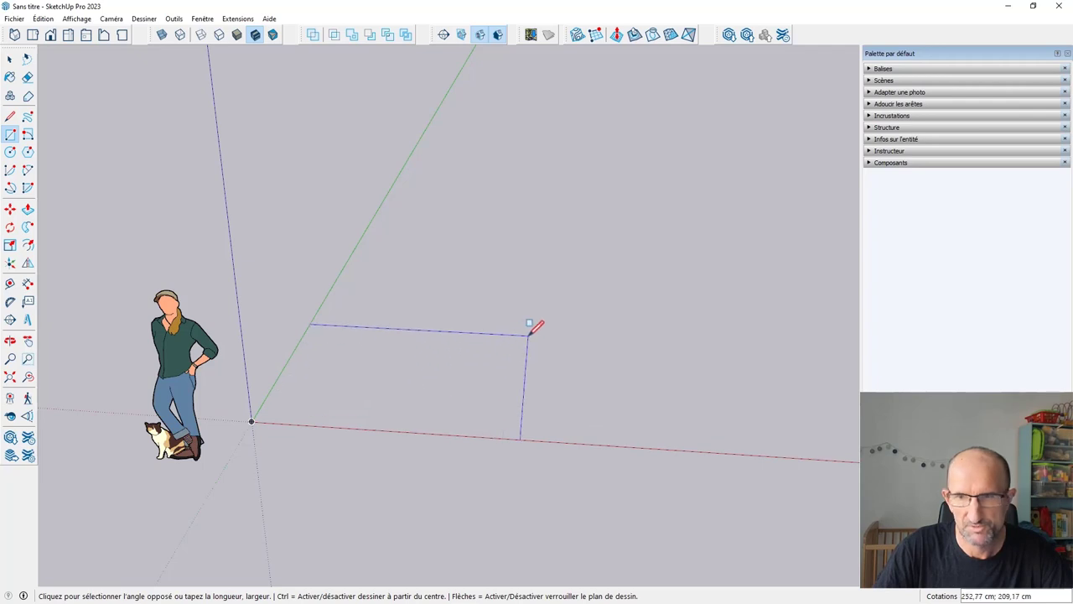
{"action": "type", "text": "90;4"}
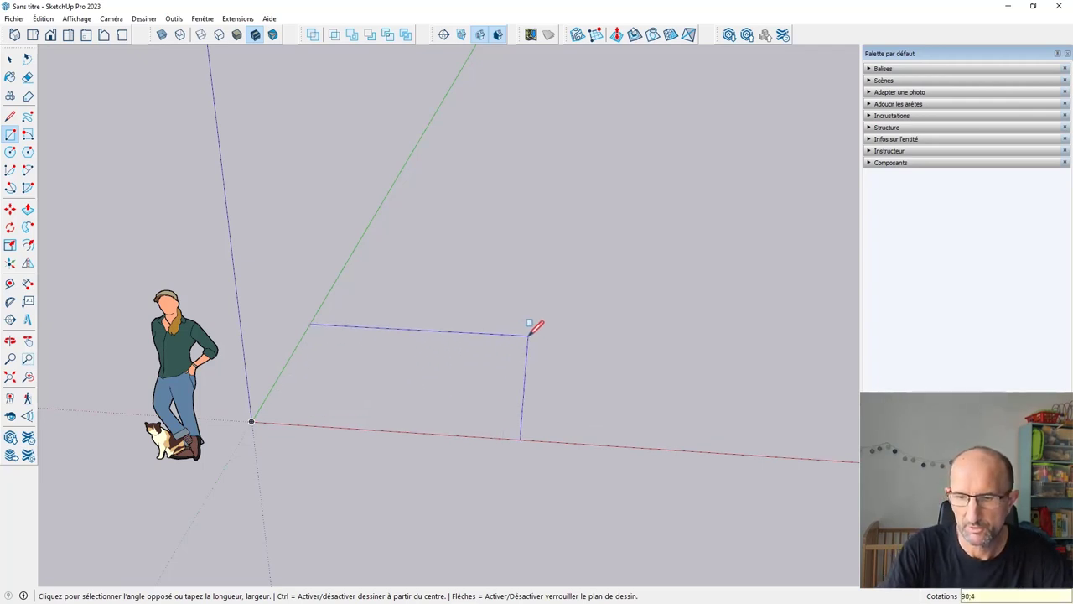
{"action": "key", "text": "Return"}
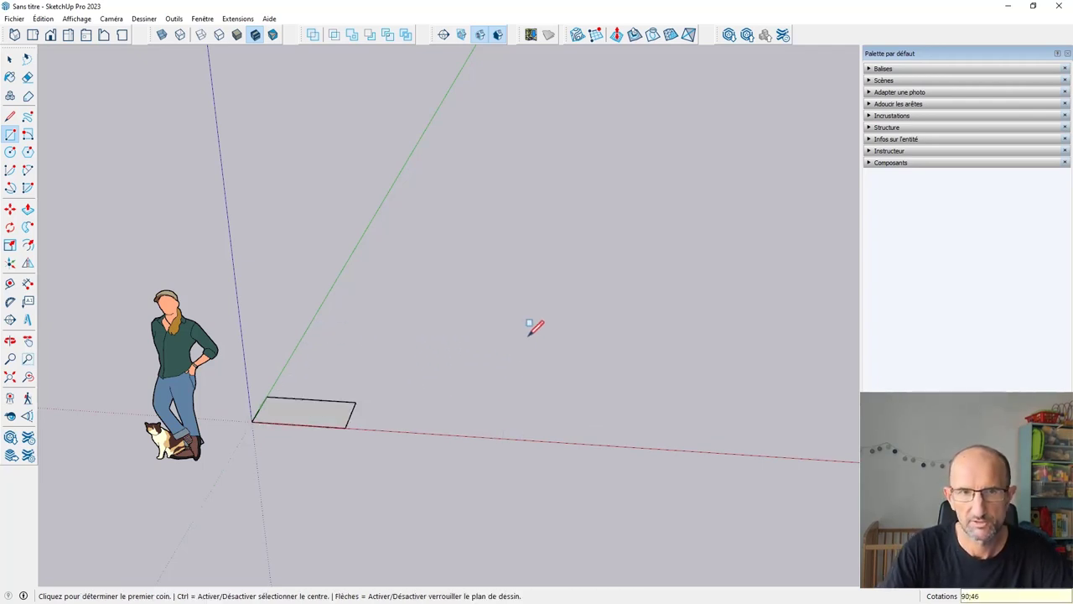
{"action": "scroll", "coordinate": [318, 411], "scroll_direction": "up", "scroll_amount": 3}
{"action": "scroll", "coordinate": [323, 411], "scroll_direction": "up", "scroll_amount": 1}
{"action": "mouse_move", "coordinate": [348, 415]}
{"action": "middle_mouse_down"}
{"action": "mouse_move", "coordinate": [311, 400]}
{"action": "mouse_move", "coordinate": [360, 395]}
{"action": "middle_mouse_up"}
Push/Pull the rectangle up 46 cm into a solid box.
{"action": "key", "text": "p"}
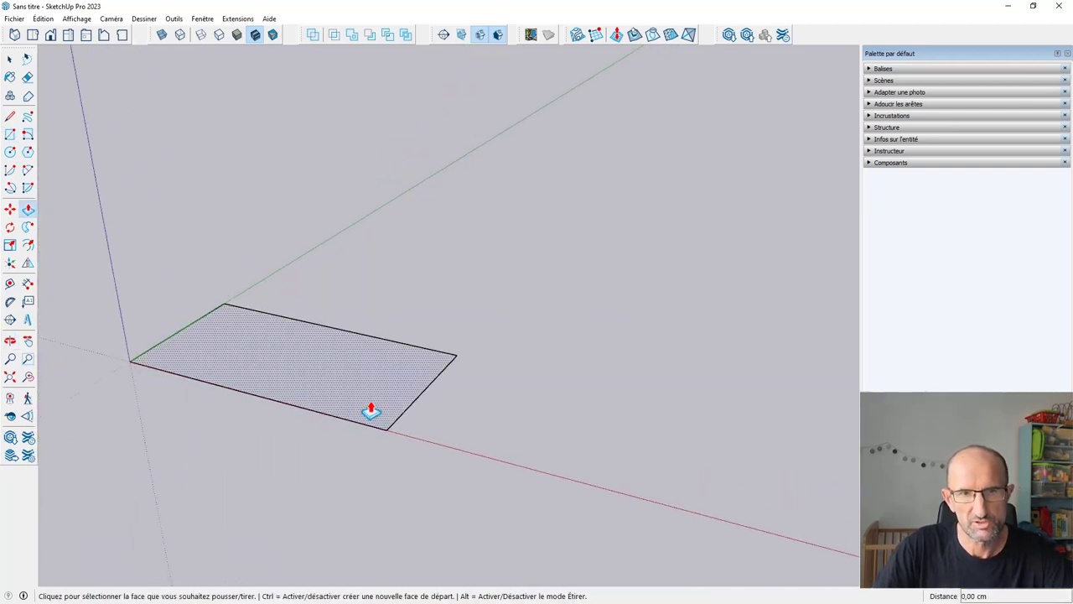
{"action": "left_click", "coordinate": [367, 407]}
{"action": "type", "text": "4"}
{"action": "key", "text": "Return"}
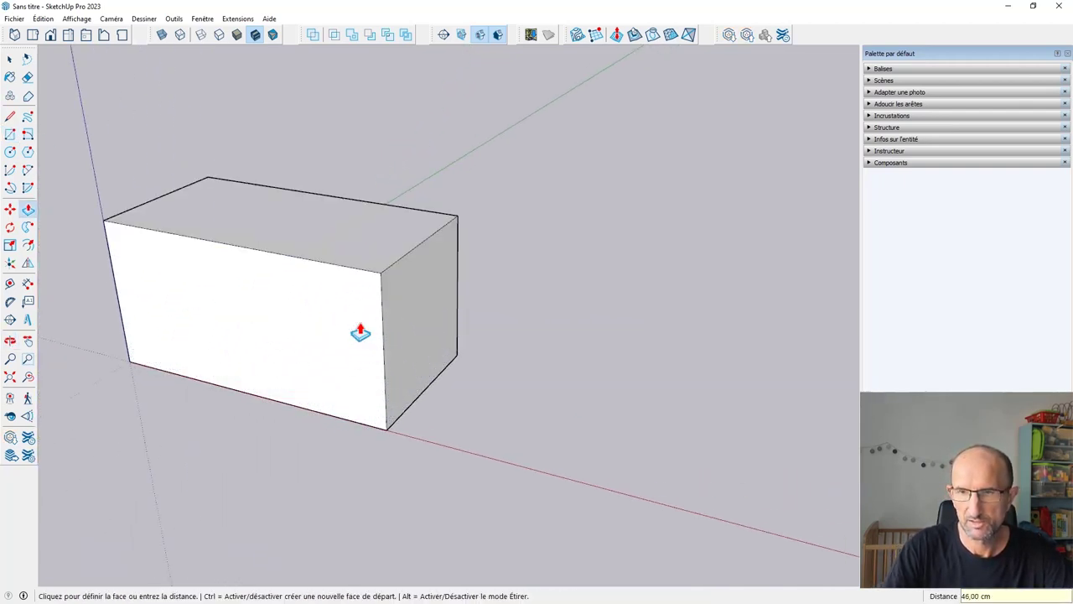
{"action": "mouse_move", "coordinate": [407, 293]}
{"action": "middle_mouse_down"}
{"action": "mouse_move", "coordinate": [372, 318]}
{"action": "mouse_move", "coordinate": [452, 316]}
{"action": "mouse_move", "coordinate": [395, 347]}
{"action": "mouse_move", "coordinate": [512, 319]}
{"action": "mouse_move", "coordinate": [477, 286]}
{"action": "mouse_move", "coordinate": [417, 333]}
{"action": "mouse_move", "coordinate": [428, 347]}
{"action": "middle_mouse_up"}
{"action": "scroll", "coordinate": [481, 314], "scroll_direction": "up", "scroll_amount": 2}
{"action": "scroll", "coordinate": [476, 311], "scroll_direction": "up", "scroll_amount": 2}
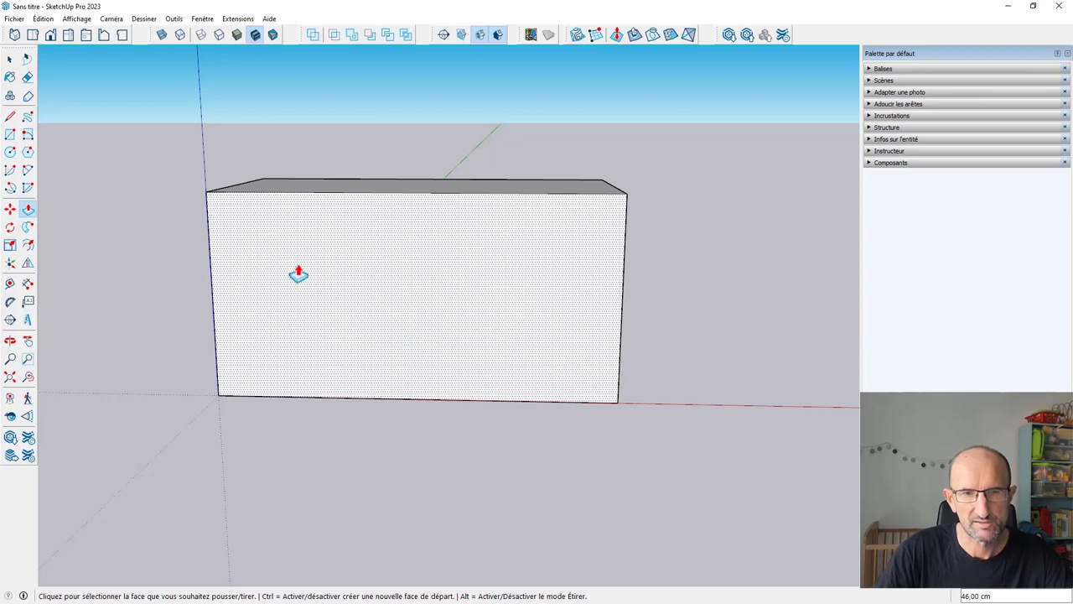
{"action": "middle_click_drag", "start_coordinate": [297, 271], "coordinate": [261, 210]}
Add a Tape Measure guide just below the box's top edge.
{"action": "key", "text": "t"}
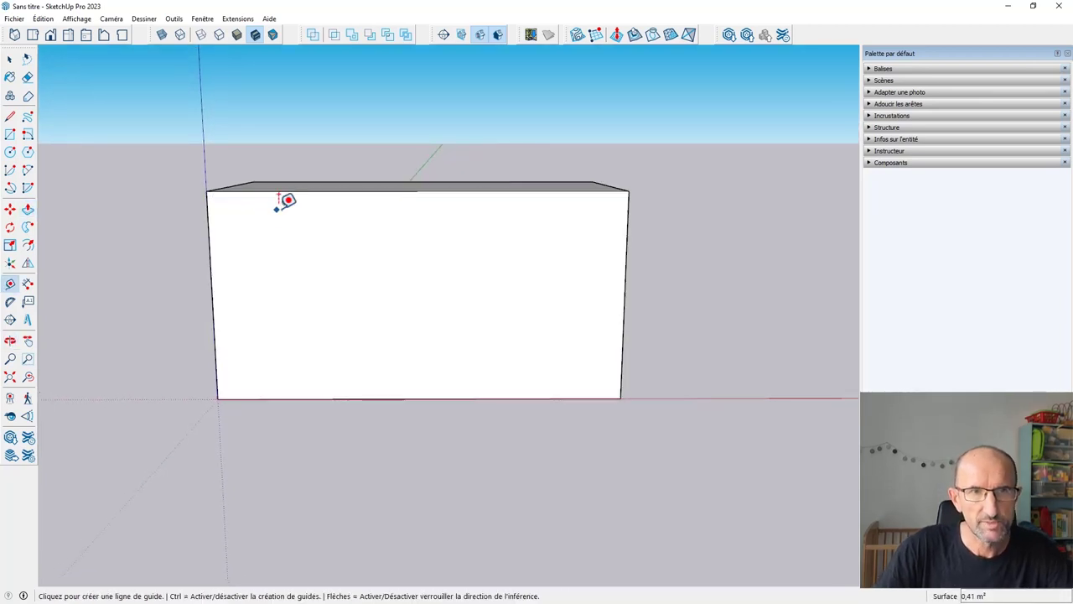
{"action": "left_click", "coordinate": [285, 192]}
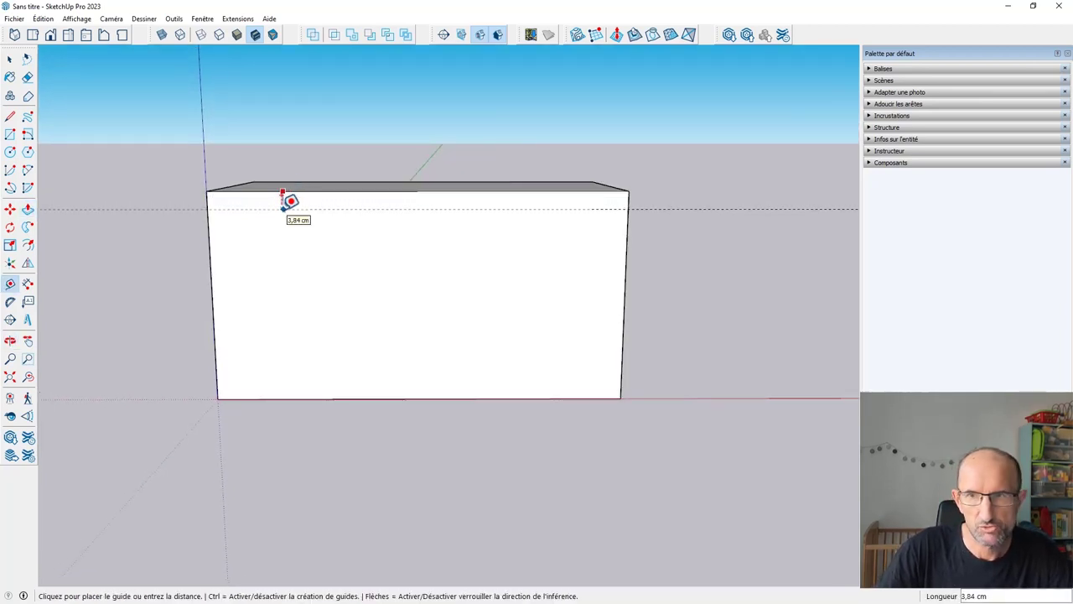
{"action": "left_click", "coordinate": [285, 201]}
{"action": "scroll", "coordinate": [233, 232], "scroll_direction": "up", "scroll_amount": 3}
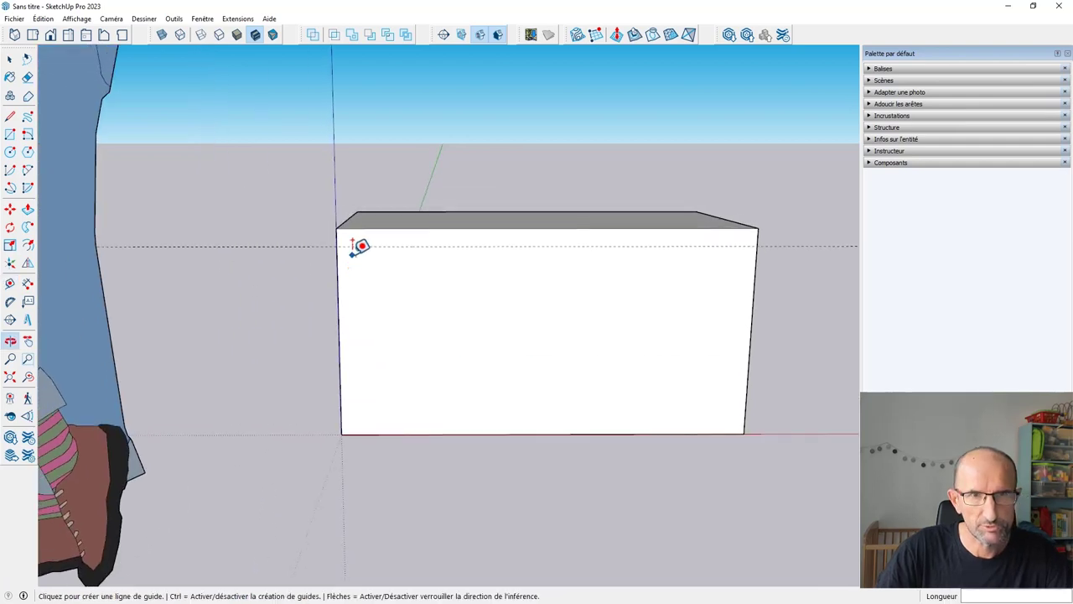
{"action": "scroll", "coordinate": [357, 237], "scroll_direction": "up", "scroll_amount": 2}
{"action": "scroll", "coordinate": [356, 235], "scroll_direction": "up", "scroll_amount": 1}
Draw a 2-Point Arc from the guide to the top edge, rounding the top-left corner.
{"action": "key", "text": "a"}
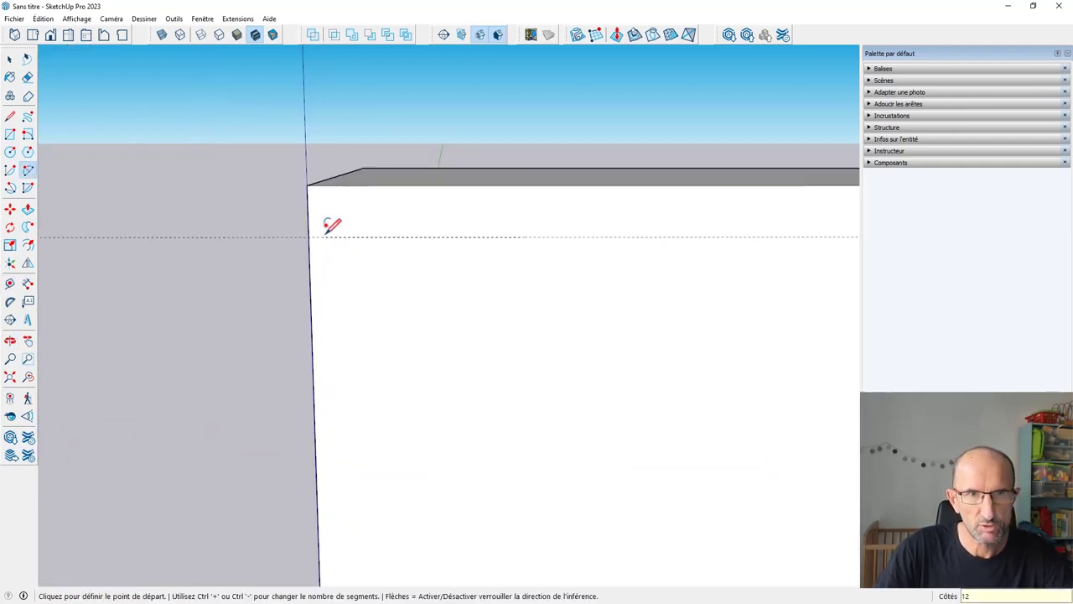
{"action": "left_click", "coordinate": [310, 236]}
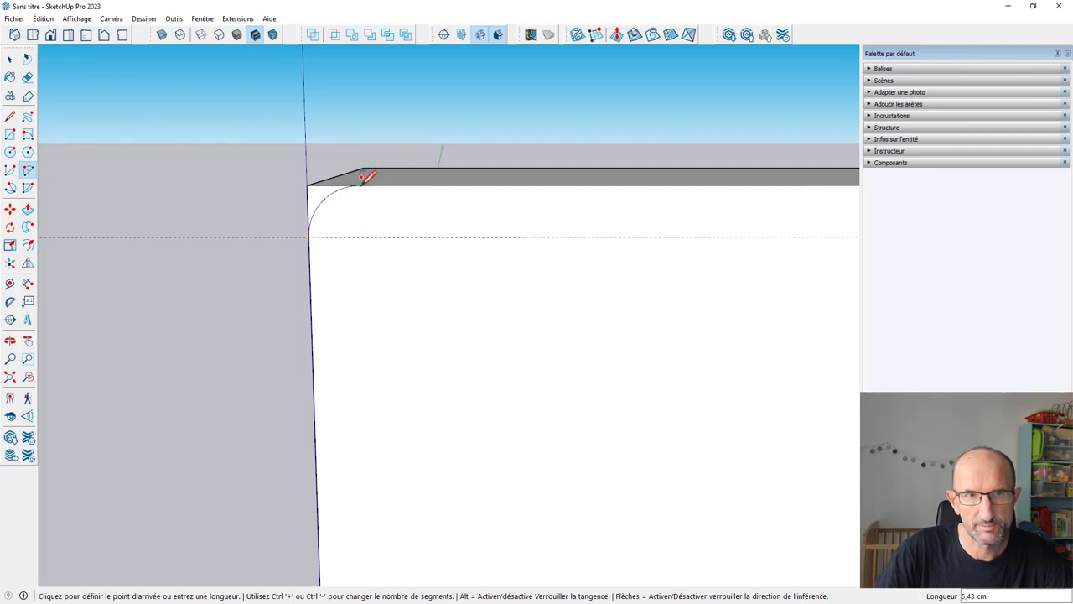
{"action": "left_click", "coordinate": [362, 178]}
{"action": "scroll", "coordinate": [372, 187], "scroll_direction": "down", "scroll_amount": 2}
{"action": "scroll", "coordinate": [441, 209], "scroll_direction": "down", "scroll_amount": 2}
{"action": "scroll", "coordinate": [400, 256], "scroll_direction": "down", "scroll_amount": 2}
{"action": "scroll", "coordinate": [369, 270], "scroll_direction": "down", "scroll_amount": 2}
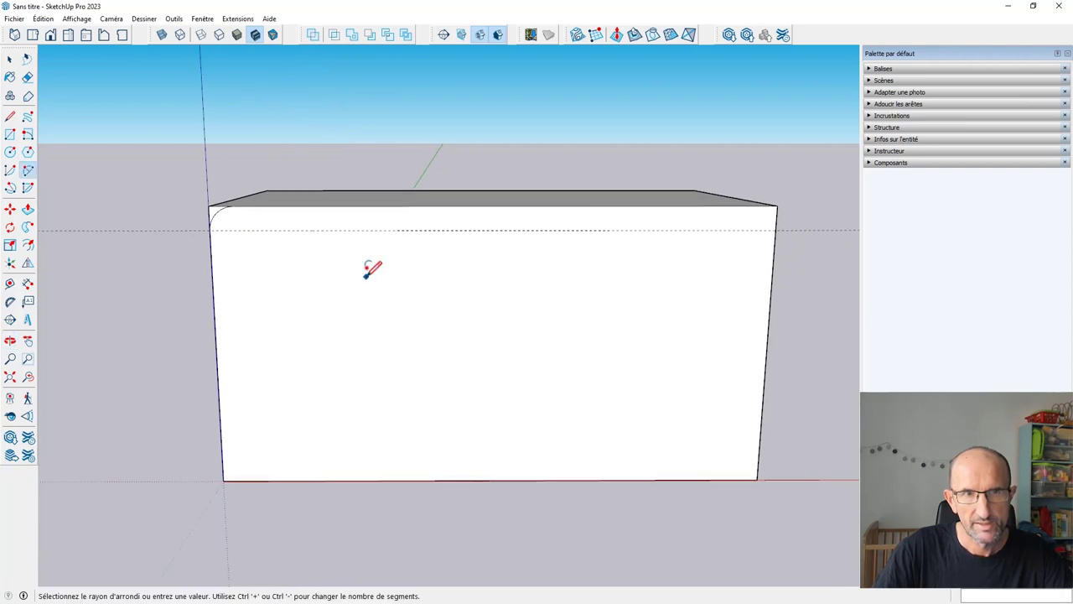
{"action": "scroll", "coordinate": [366, 275], "scroll_direction": "down", "scroll_amount": 2}
Add a vertical guide near mid-width and a guide 5 cm above the base.
{"action": "key", "text": "t"}
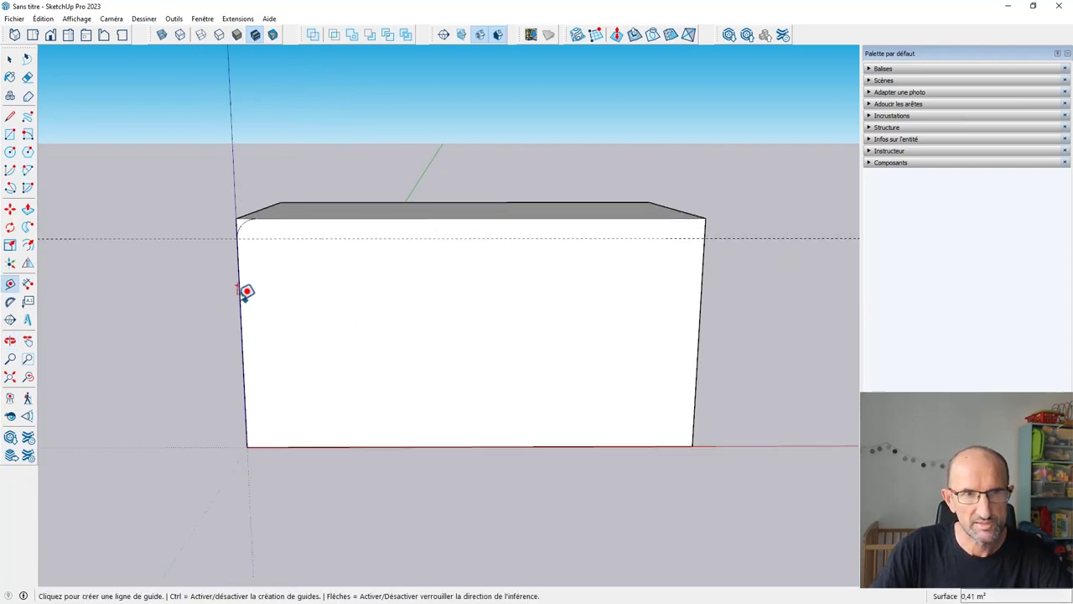
{"action": "left_click", "coordinate": [240, 298]}
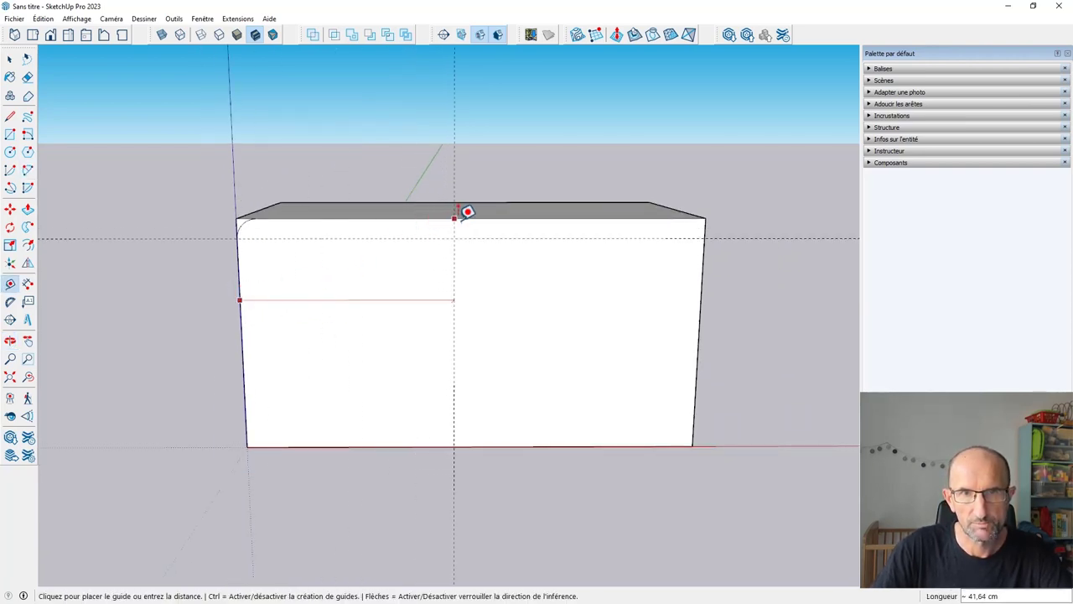
{"action": "left_click", "coordinate": [481, 211]}
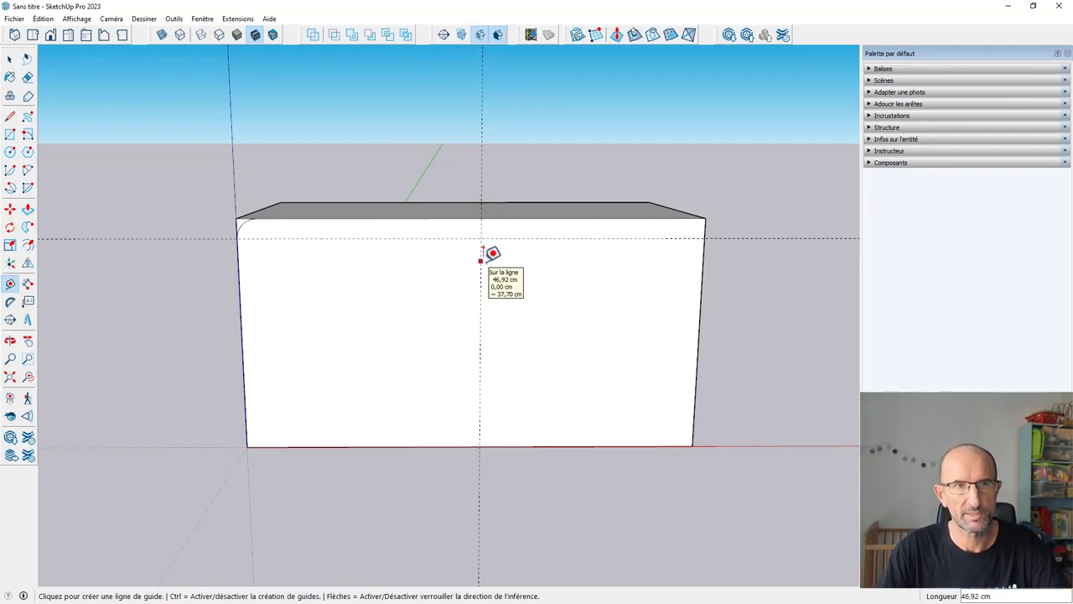
{"action": "left_click", "coordinate": [320, 445]}
{"action": "type", "text": "5"}
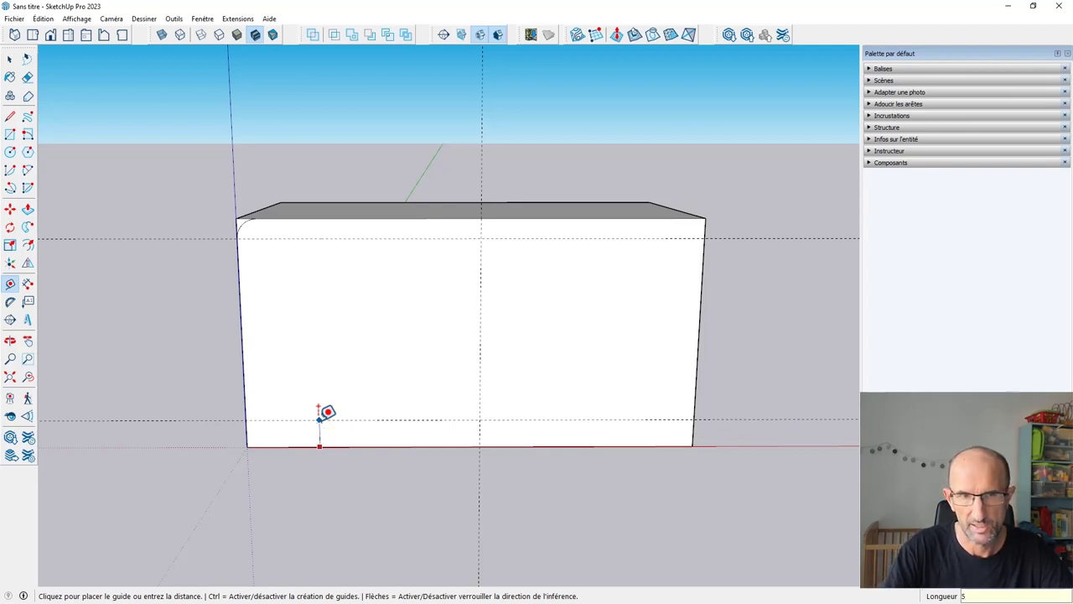
{"action": "key", "text": "Return"}
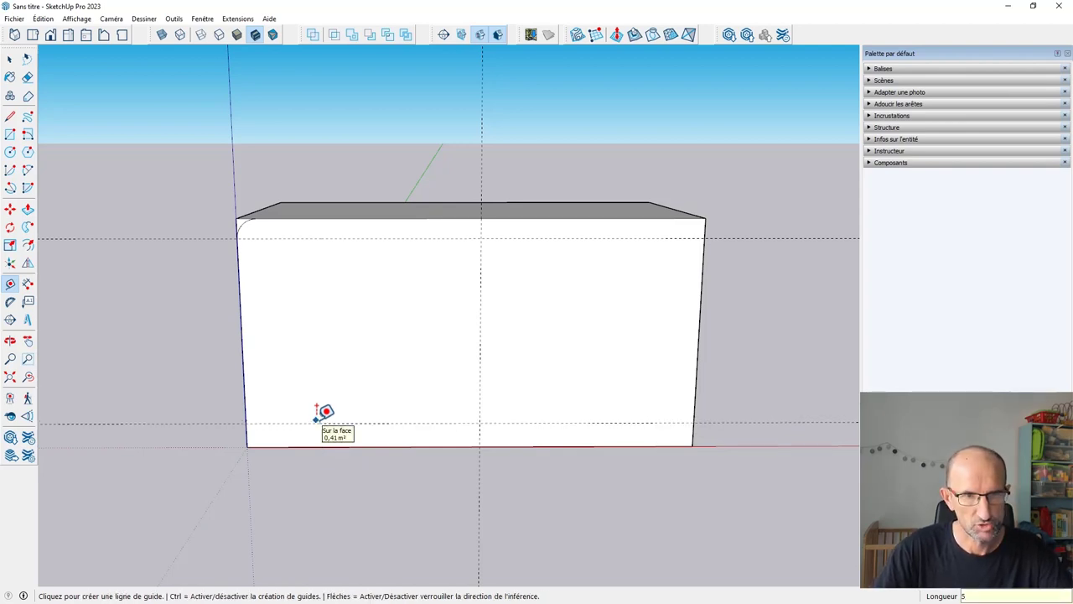
Draw a half-round 2-Point Arc at the bottom-left corner of the front face.
{"action": "key", "text": "a"}
{"action": "left_click", "coordinate": [247, 422]}
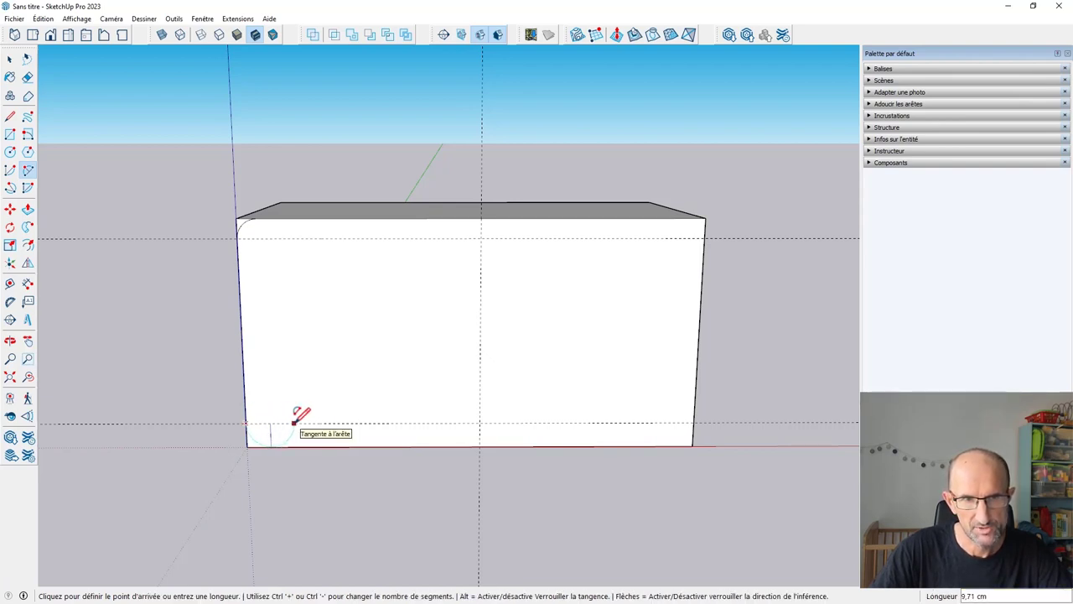
{"action": "left_click", "coordinate": [294, 421]}
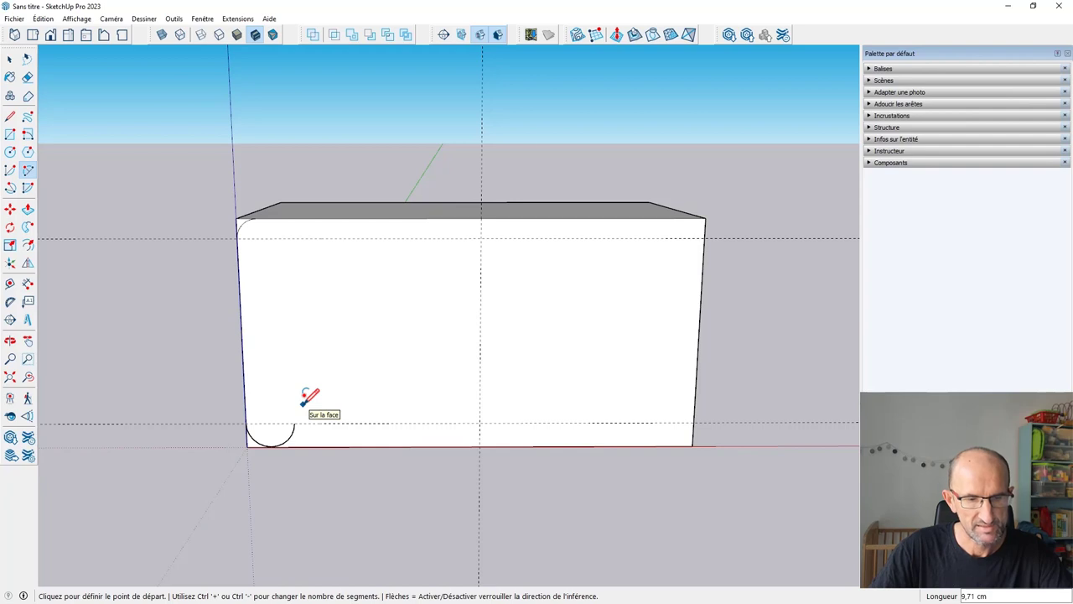
Add another guide 30 cm above the bottom edge.
{"action": "key", "text": "t"}
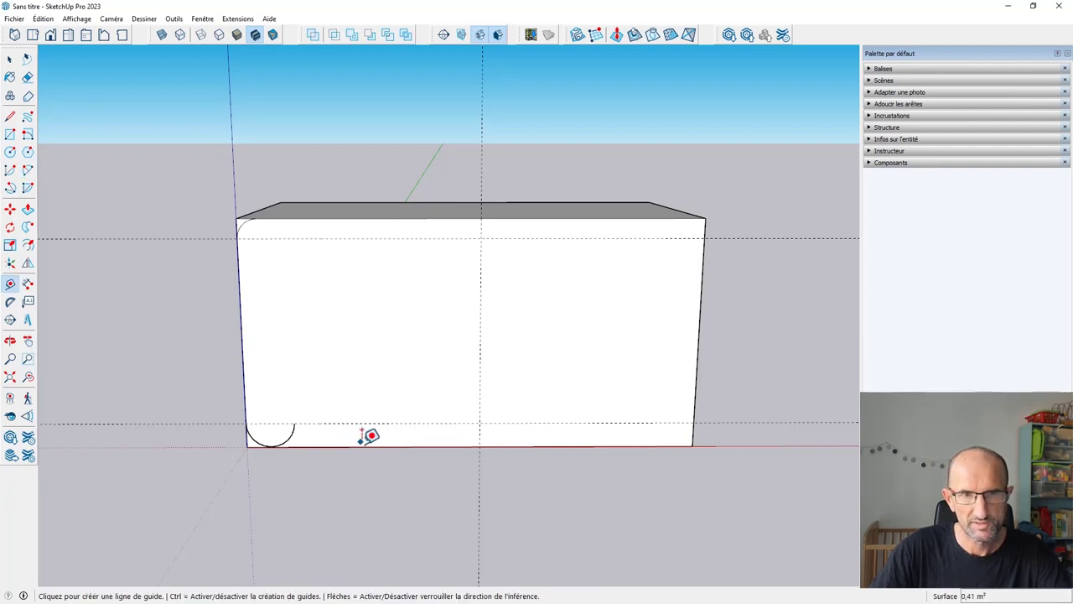
{"action": "left_click", "coordinate": [361, 445]}
{"action": "type", "text": "3"}
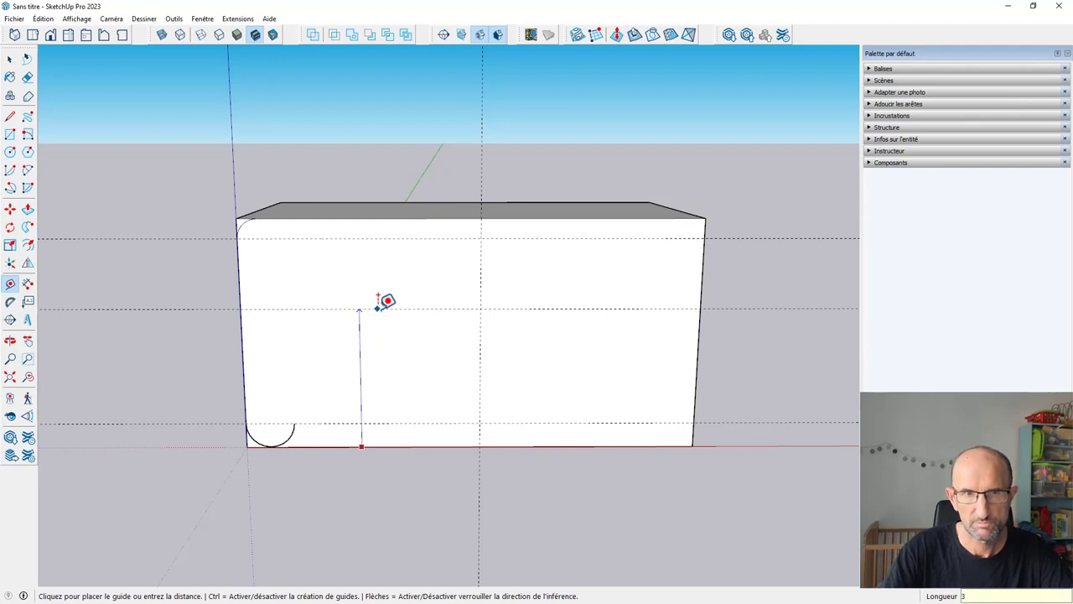
{"action": "type", "text": "0"}
{"action": "key", "text": "Return"}
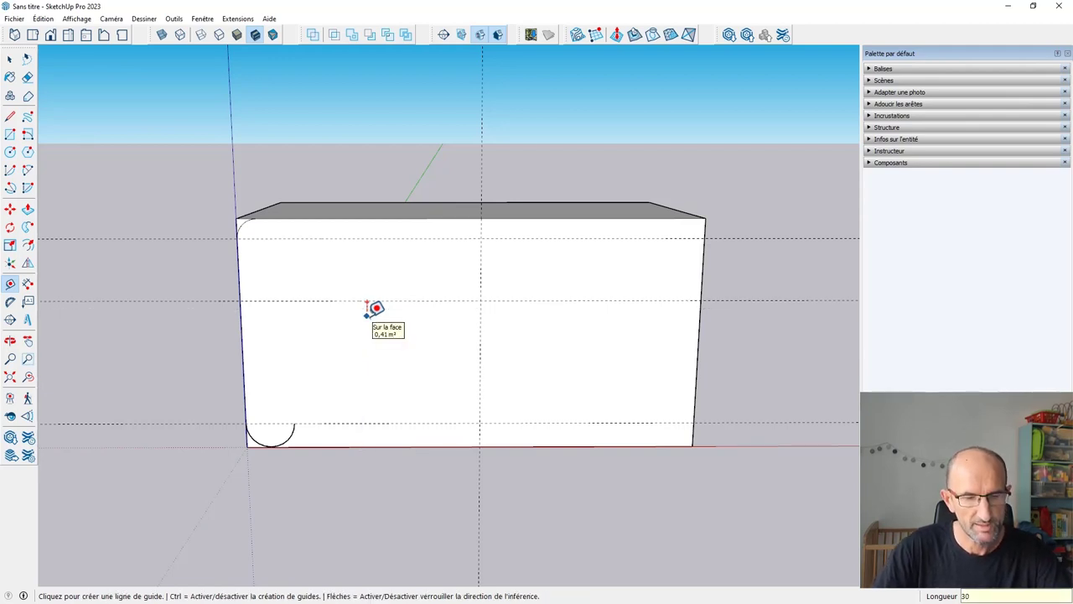
Draw lines from the foot arc slanting to the guide, across to the vertical guide, then up to the top.
{"action": "key", "text": "l"}
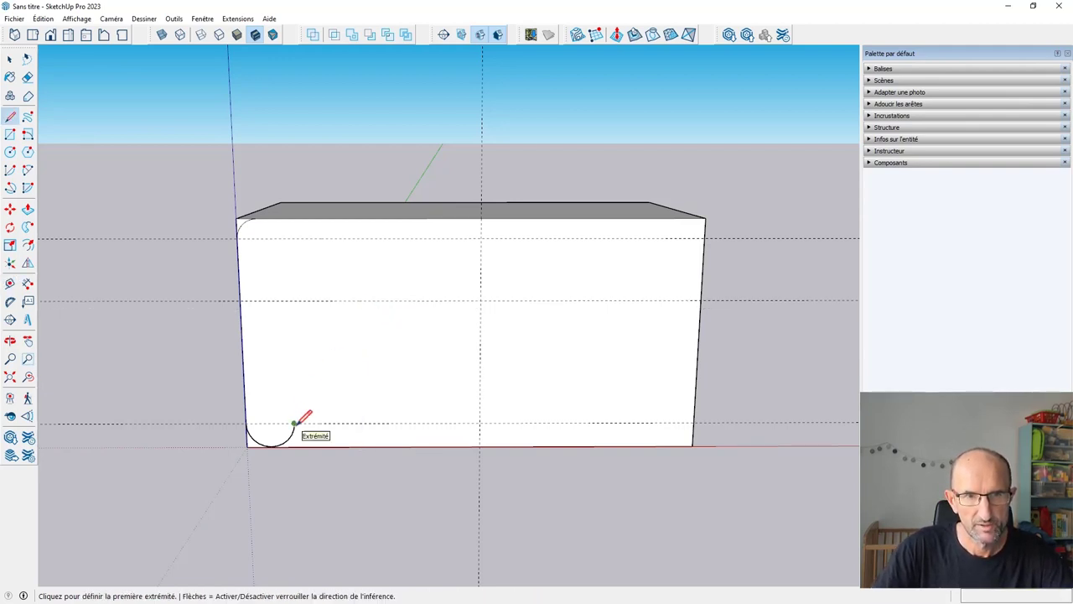
{"action": "left_click", "coordinate": [294, 423]}
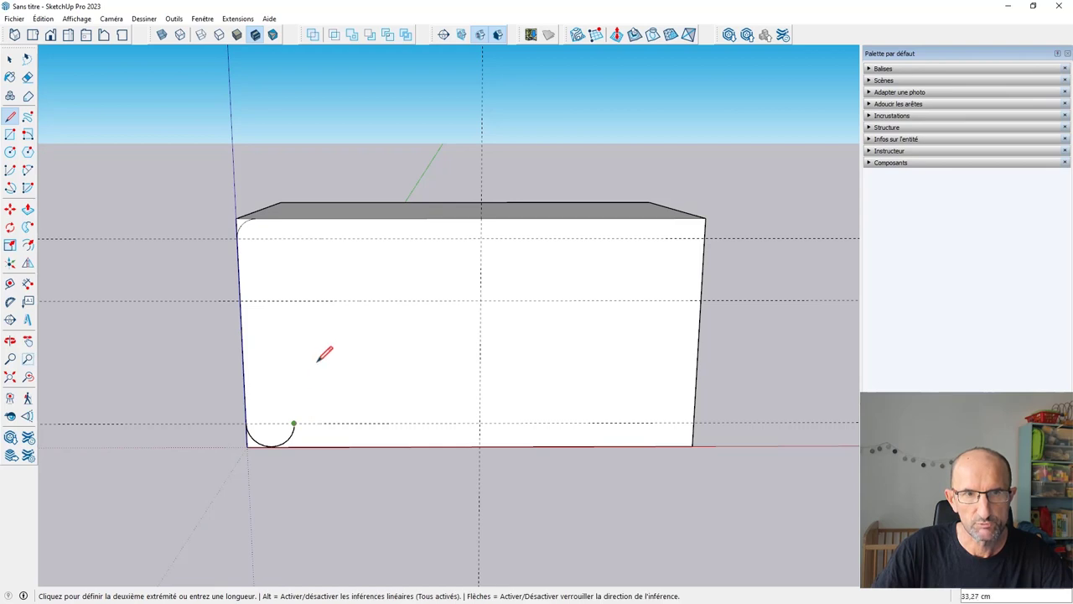
{"action": "left_click", "coordinate": [330, 299]}
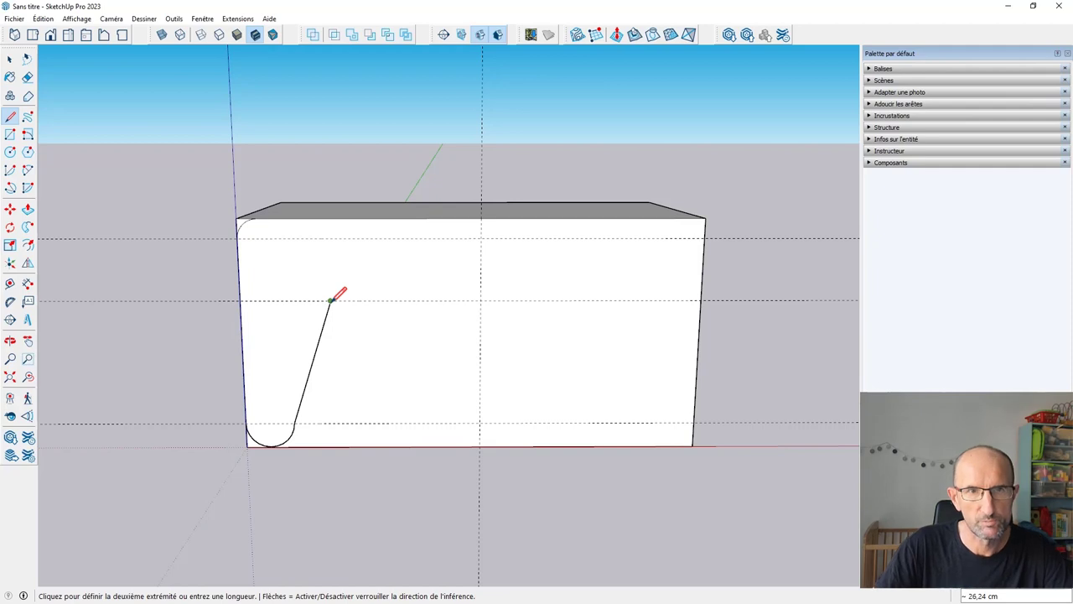
{"action": "left_click", "coordinate": [481, 299]}
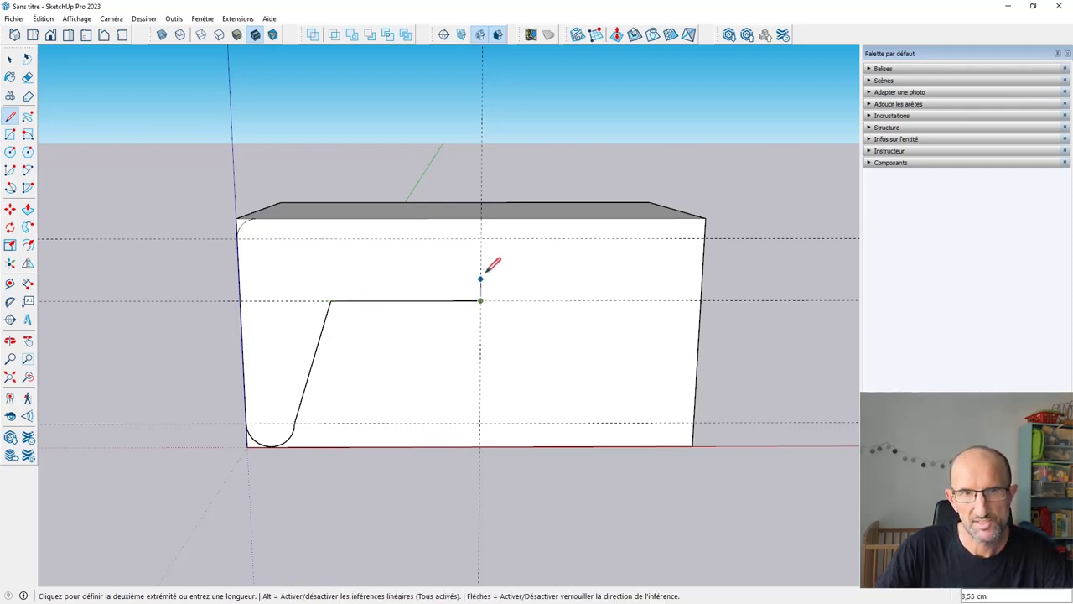
{"action": "left_click", "coordinate": [481, 217]}
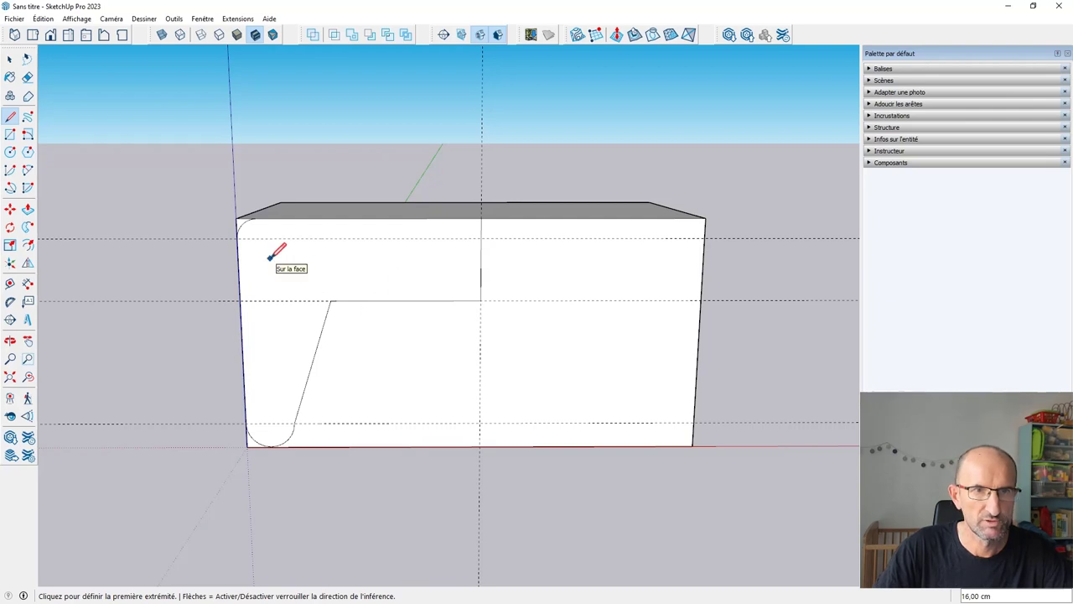
{"action": "scroll", "coordinate": [298, 403], "scroll_direction": "up", "scroll_amount": 3}
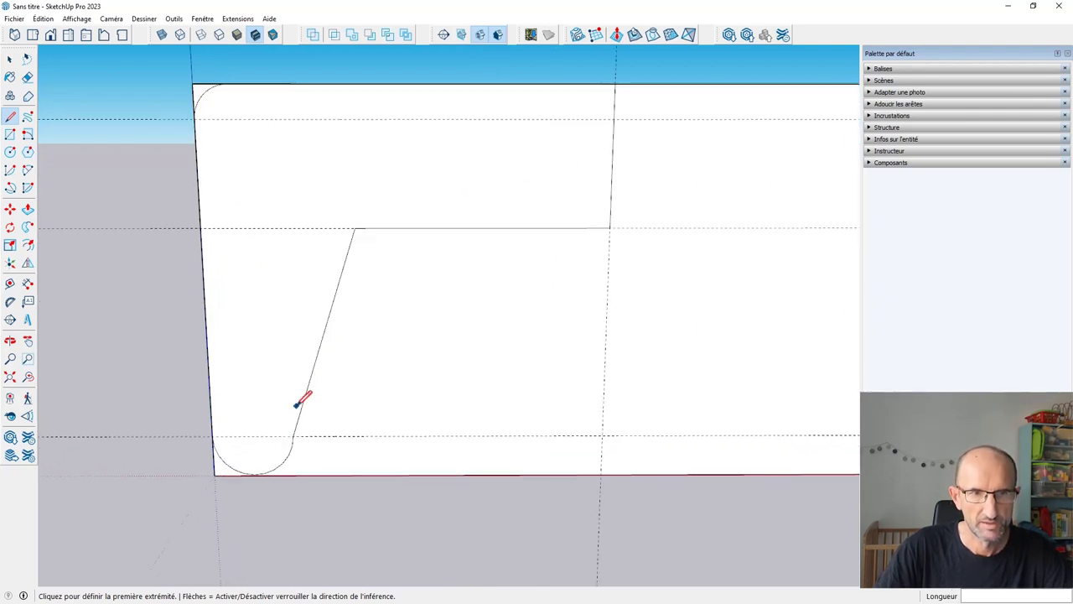
Draw a second line from the arc's end point to the top of the slanted edge.
{"action": "left_click", "coordinate": [289, 453]}
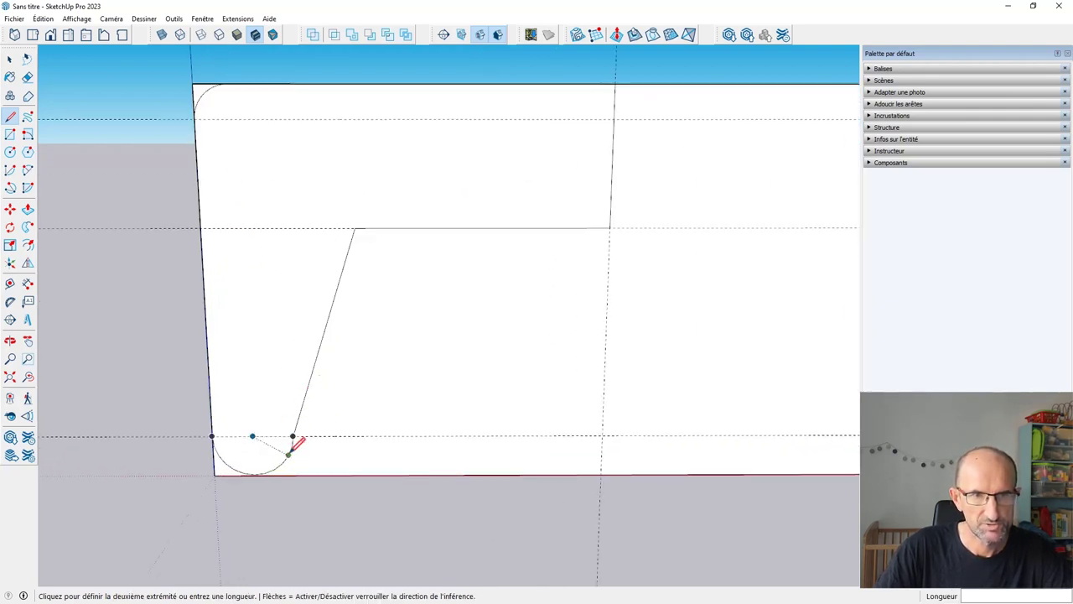
{"action": "left_click", "coordinate": [355, 228]}
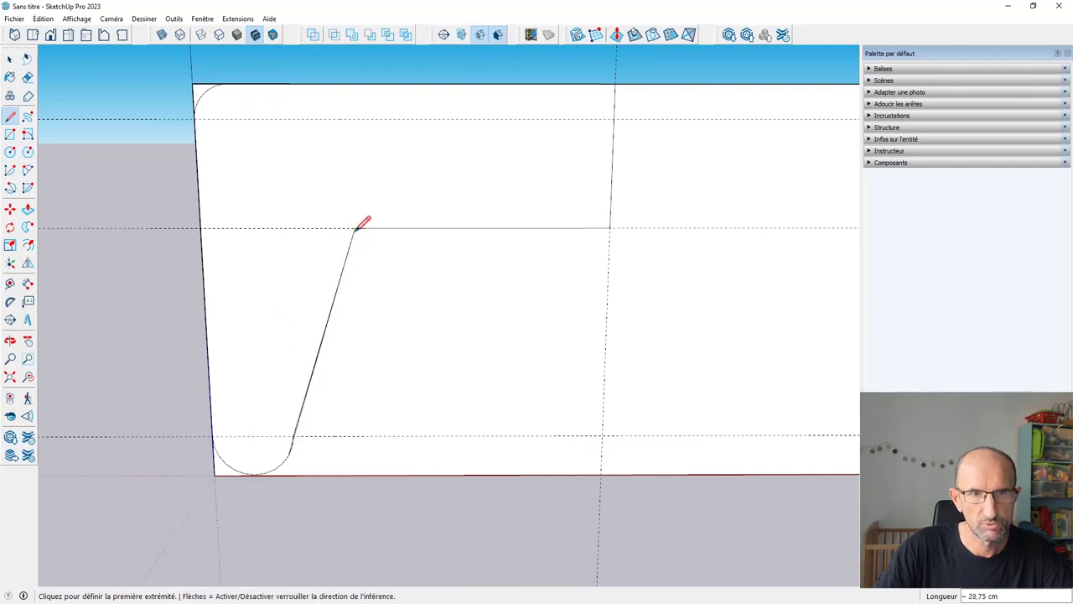
{"action": "scroll", "coordinate": [327, 418], "scroll_direction": "up", "scroll_amount": 3}
{"action": "scroll", "coordinate": [296, 465], "scroll_direction": "up", "scroll_amount": 2}
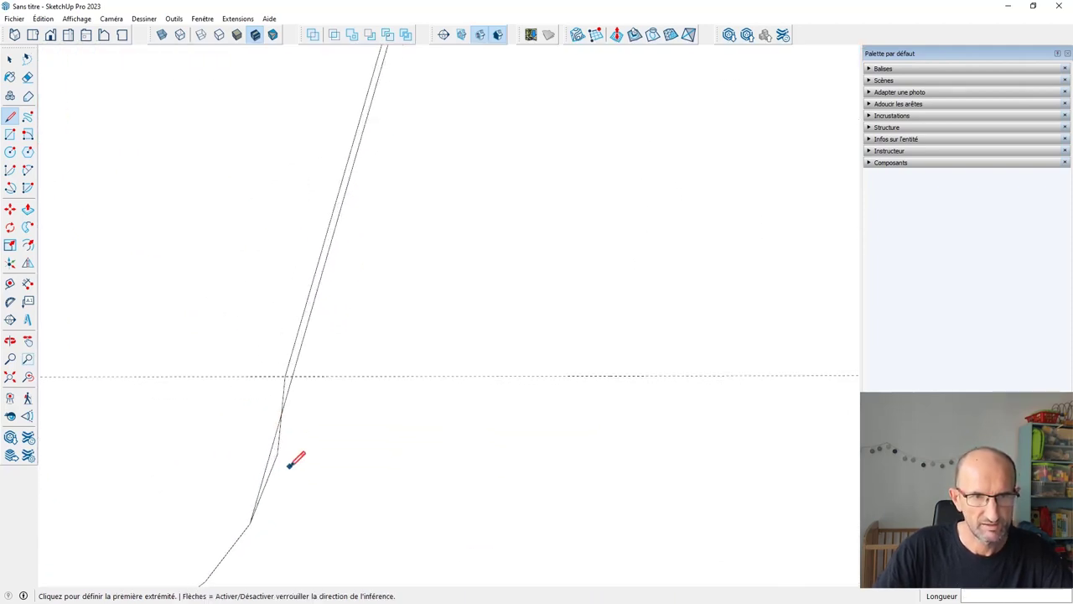
Erase the duplicate slanted edge on the leg profile.
{"action": "key", "text": "e"}
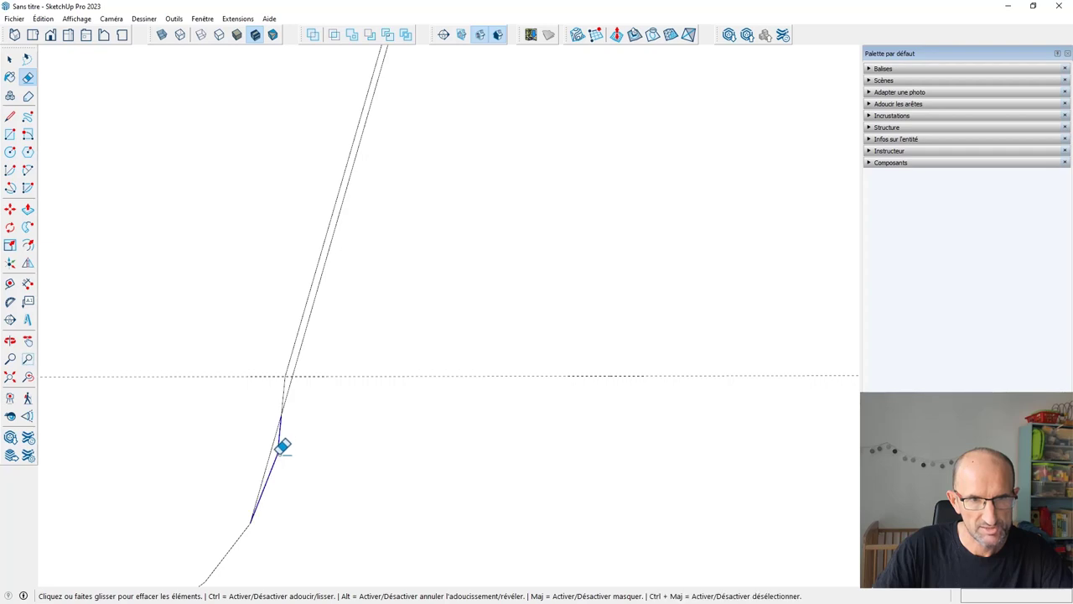
{"action": "left_click", "coordinate": [293, 359]}
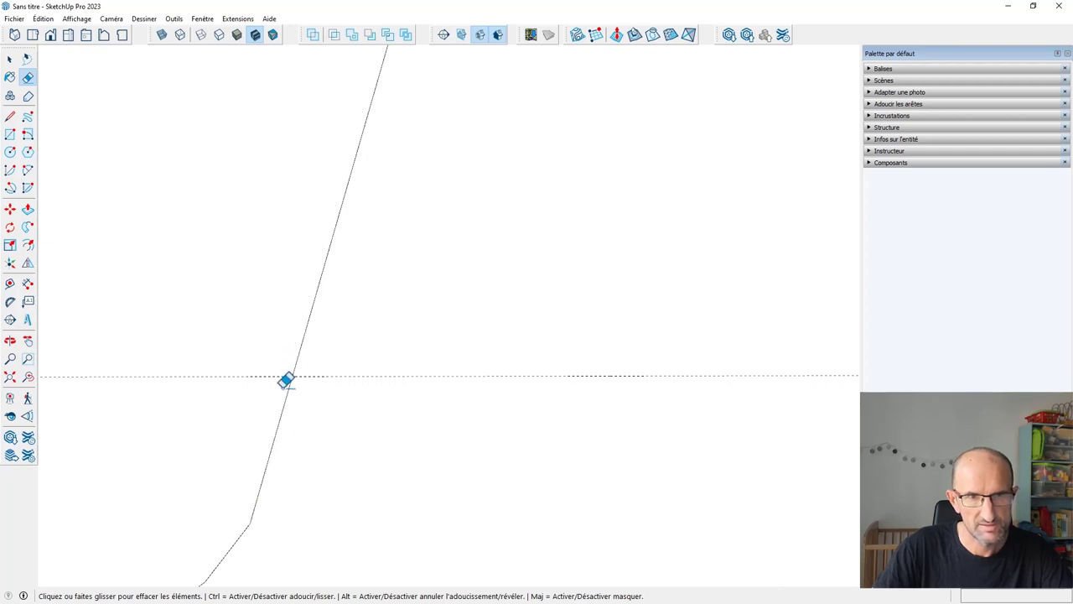
{"action": "scroll", "coordinate": [286, 380], "scroll_direction": "down", "scroll_amount": 2}
{"action": "scroll", "coordinate": [282, 374], "scroll_direction": "down", "scroll_amount": 2}
{"action": "scroll", "coordinate": [297, 391], "scroll_direction": "down", "scroll_amount": 1}
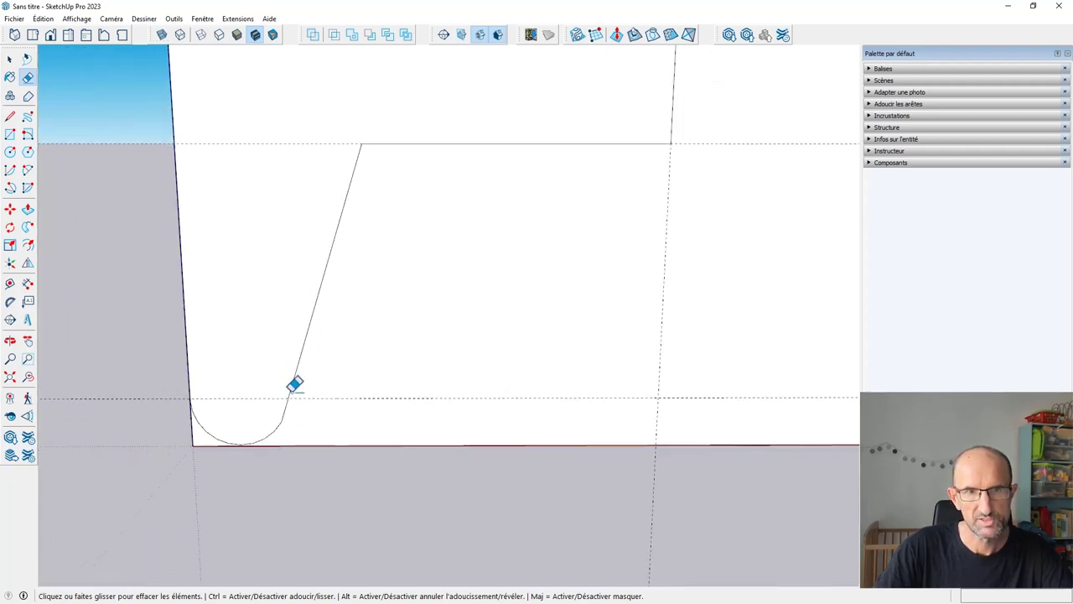
{"action": "scroll", "coordinate": [295, 384], "scroll_direction": "down", "scroll_amount": 2}
{"action": "scroll", "coordinate": [358, 247], "scroll_direction": "up", "scroll_amount": 2}
{"action": "scroll", "coordinate": [330, 252], "scroll_direction": "up", "scroll_amount": 3}
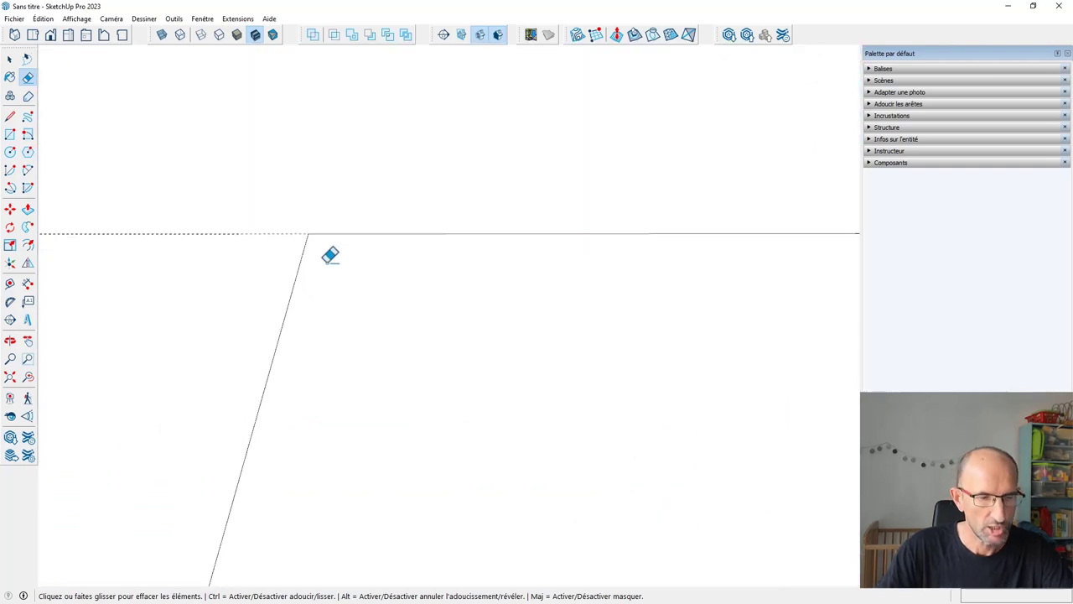
Draw a 2-Point Arc fillet where the slanted leg meets the horizontal line.
{"action": "key", "text": "a"}
{"action": "left_click", "coordinate": [296, 276]}
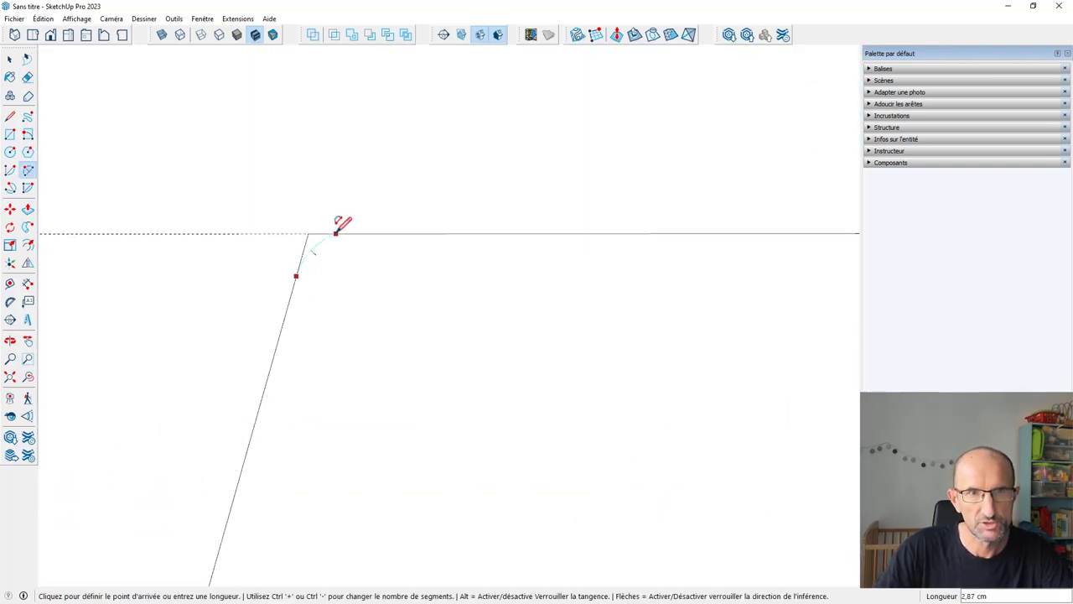
{"action": "double_click", "coordinate": [344, 232]}
{"action": "scroll", "coordinate": [339, 209], "scroll_direction": "up", "scroll_amount": 2}
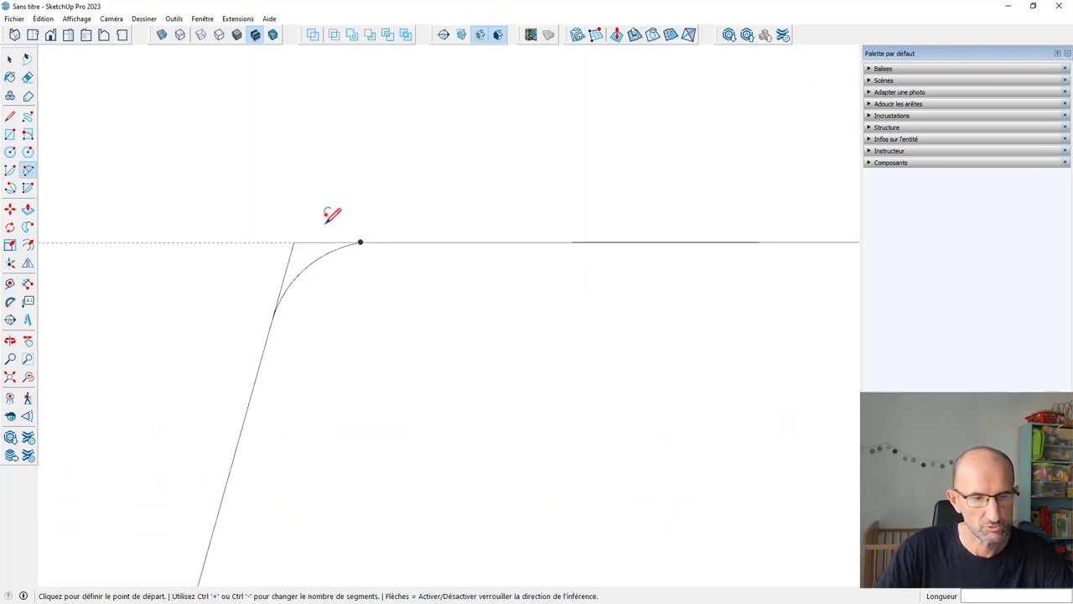
Erase the leftover sharp corner edges behind the fillet.
{"action": "key", "text": "e"}
{"action": "left_click_drag", "start_coordinate": [353, 244], "coordinate": [281, 306]}
{"action": "scroll", "coordinate": [403, 168], "scroll_direction": "down", "scroll_amount": 1}
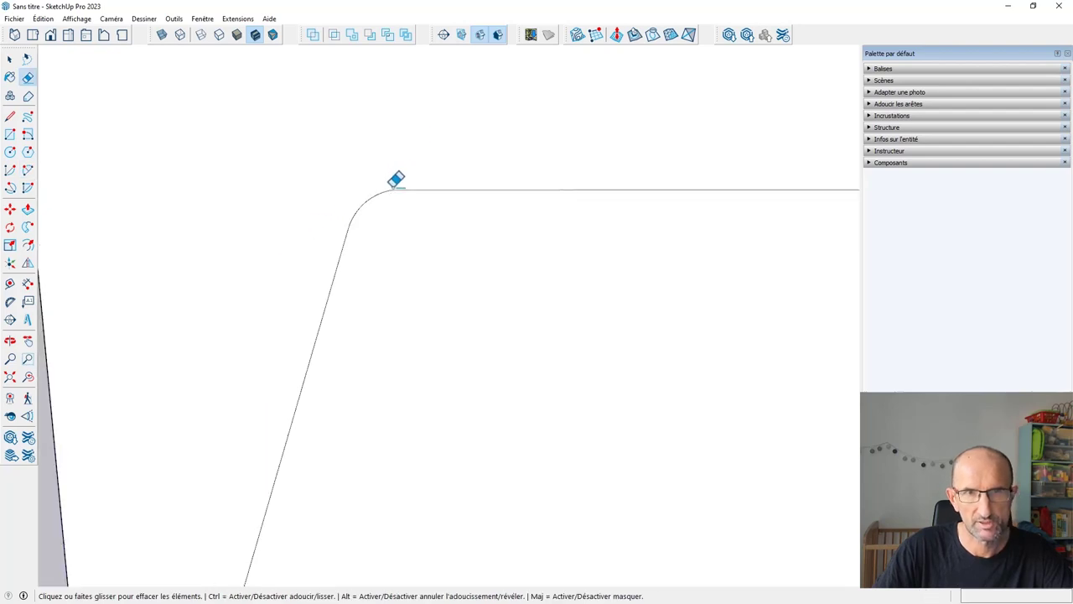
{"action": "scroll", "coordinate": [401, 179], "scroll_direction": "down", "scroll_amount": 3}
{"action": "middle_click_drag", "start_coordinate": [416, 168], "coordinate": [474, 228]}
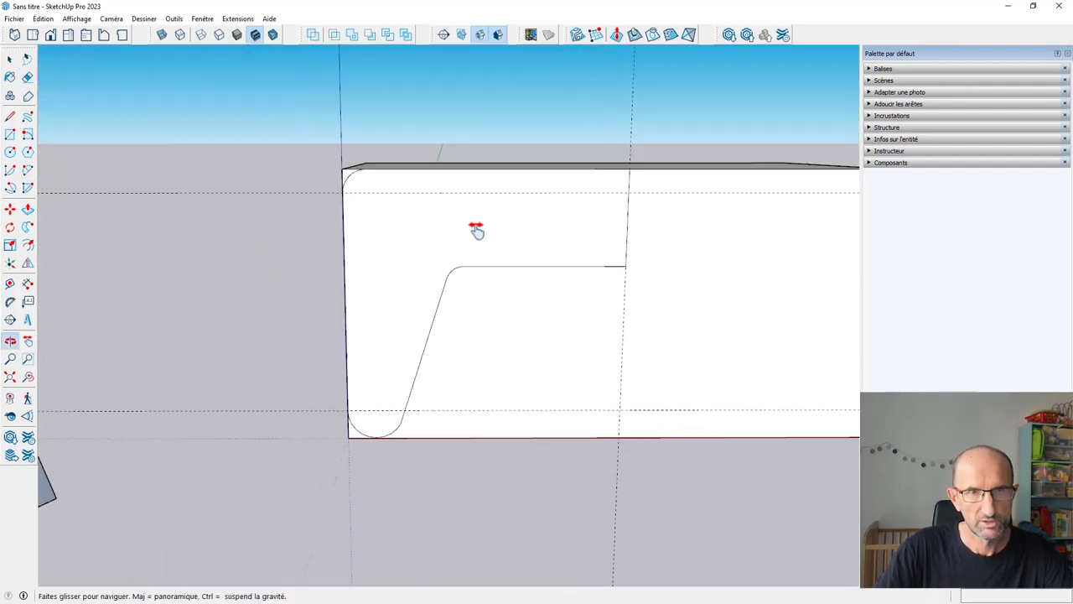
Push the dotted waste face back 46 cm, leaving the L-shaped curved-leg bracket.
{"action": "key", "text": "p"}
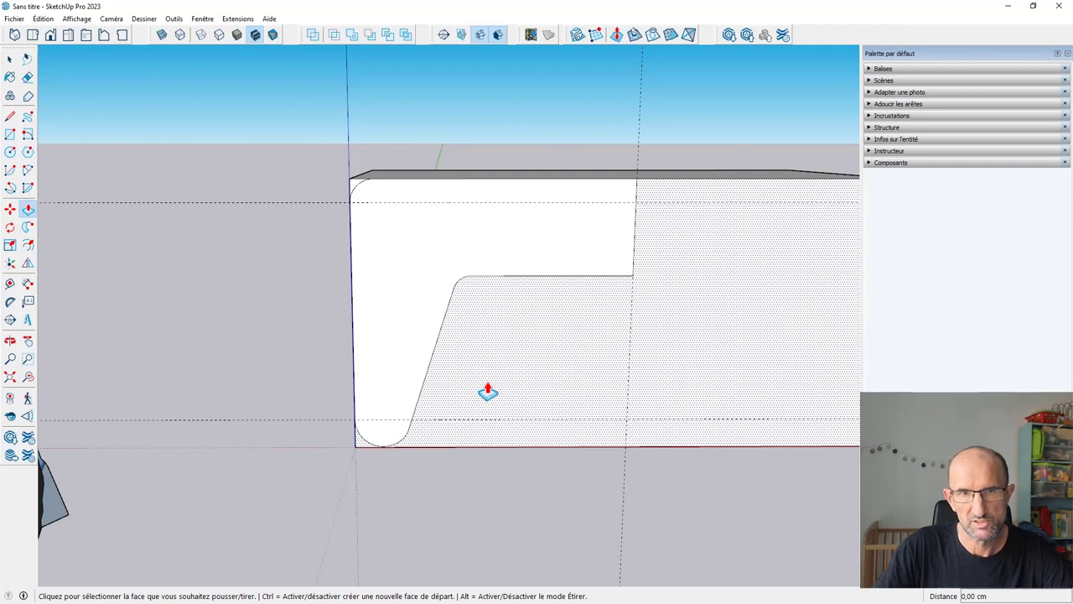
{"action": "left_click", "coordinate": [490, 353]}
{"action": "middle_click_drag", "start_coordinate": [630, 202], "coordinate": [563, 258]}
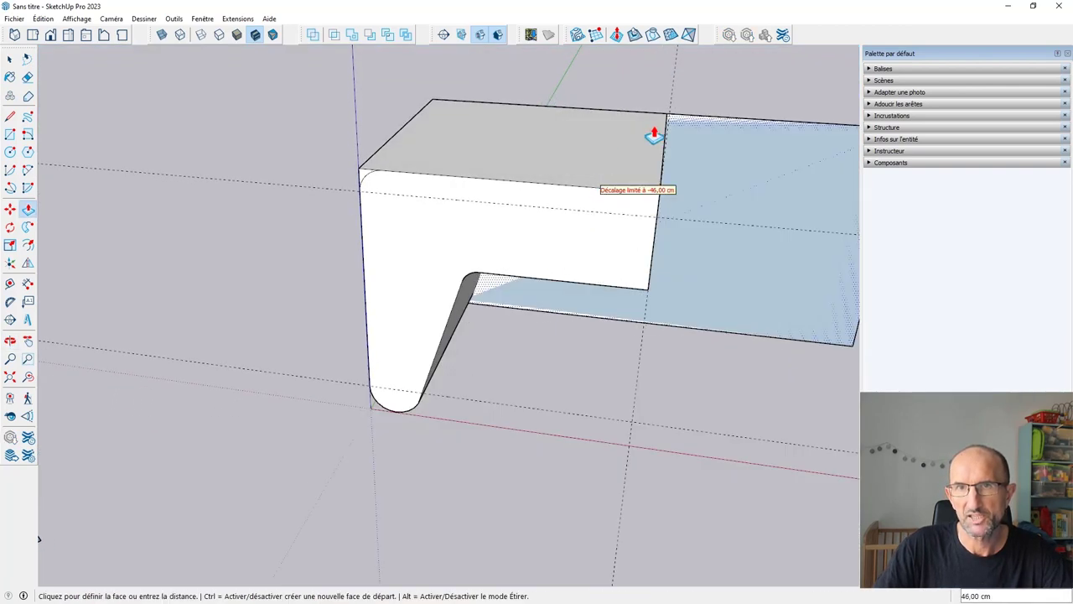
{"action": "left_click", "coordinate": [690, 122]}
{"action": "mouse_move", "coordinate": [637, 182]}
{"action": "middle_mouse_down"}
{"action": "mouse_move", "coordinate": [467, 314]}
{"action": "mouse_move", "coordinate": [412, 209]}
{"action": "mouse_move", "coordinate": [439, 177]}
{"action": "middle_mouse_up"}
{"action": "scroll", "coordinate": [378, 175], "scroll_direction": "up", "scroll_amount": 3}
{"action": "scroll", "coordinate": [379, 173], "scroll_direction": "down", "scroll_amount": 3}
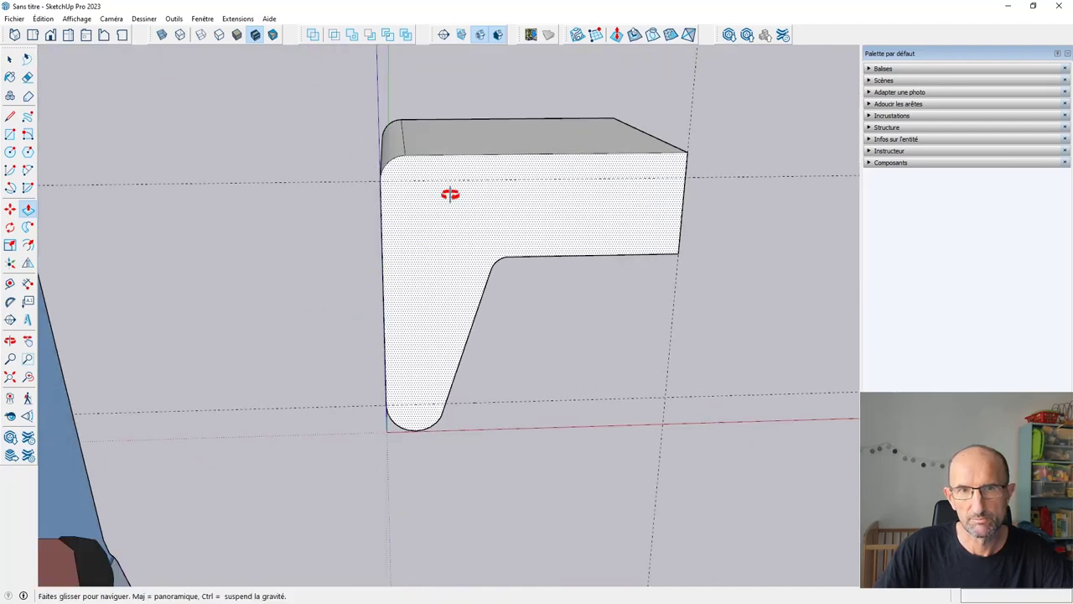
{"action": "mouse_move", "coordinate": [461, 257]}
{"action": "middle_mouse_down"}
{"action": "mouse_move", "coordinate": [386, 242]}
{"action": "mouse_move", "coordinate": [445, 244]}
{"action": "mouse_move", "coordinate": [448, 256]}
{"action": "mouse_move", "coordinate": [412, 240]}
{"action": "mouse_move", "coordinate": [419, 177]}
{"action": "mouse_move", "coordinate": [405, 472]}
{"action": "mouse_move", "coordinate": [398, 364]}
{"action": "mouse_move", "coordinate": [386, 419]}
{"action": "mouse_move", "coordinate": [393, 350]}
{"action": "mouse_move", "coordinate": [395, 366]}
{"action": "middle_mouse_up"}
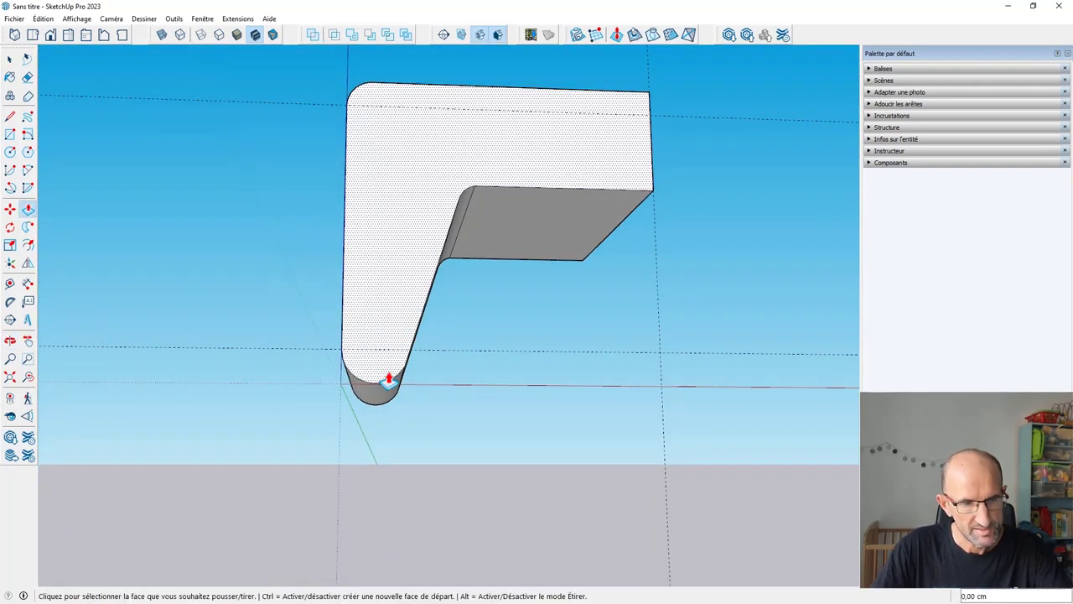
Draw a large centre-out ground rectangle from the leg's foot beneath the bracket and figure.
{"action": "key", "text": "r"}
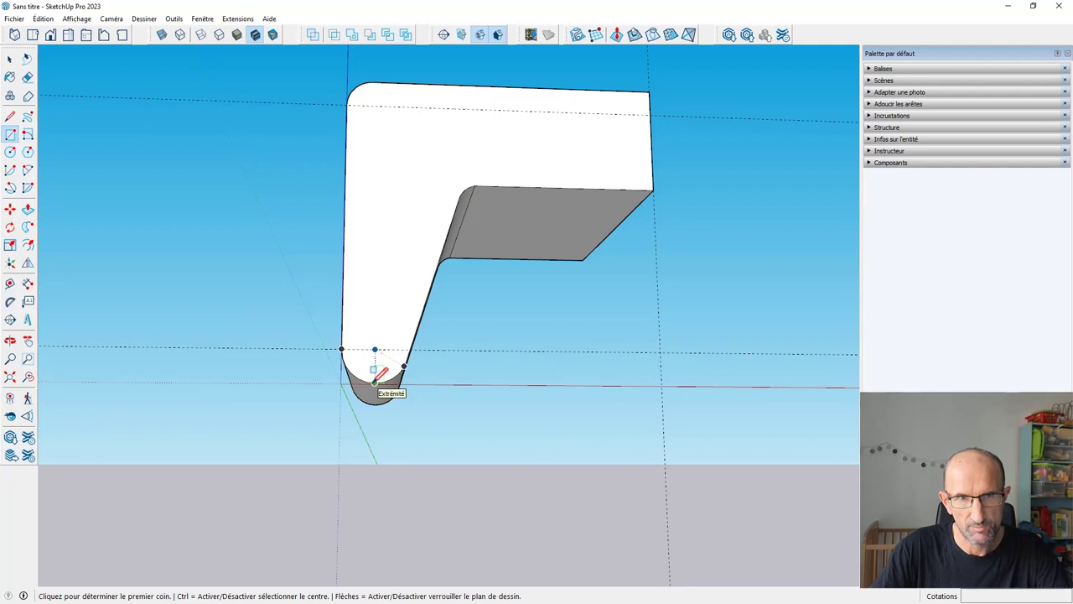
{"action": "left_click", "coordinate": [374, 382]}
{"action": "mouse_move", "coordinate": [379, 377]}
{"action": "middle_mouse_down"}
{"action": "mouse_move", "coordinate": [397, 477]}
{"action": "mouse_move", "coordinate": [372, 532]}
{"action": "middle_mouse_up"}
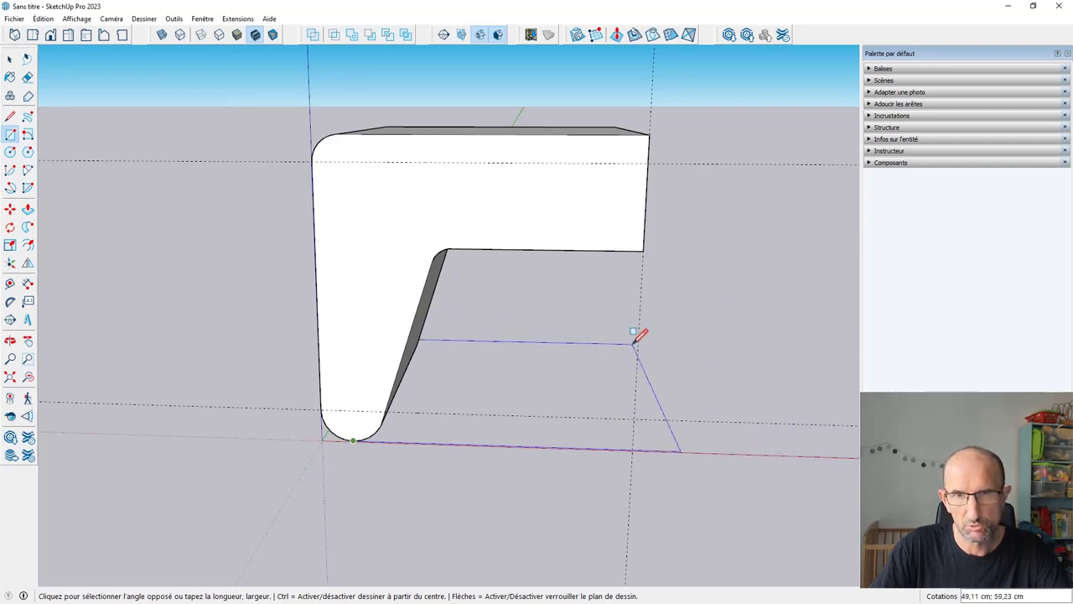
{"action": "key", "text": "ctrl"}
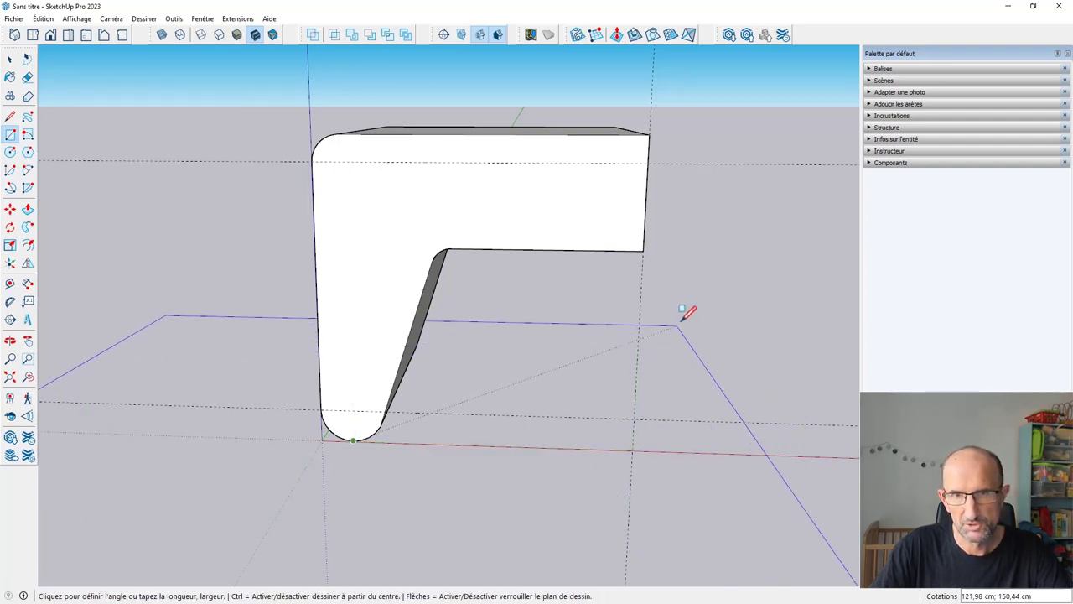
{"action": "left_click", "coordinate": [714, 305]}
{"action": "scroll", "coordinate": [513, 348], "scroll_direction": "down", "scroll_amount": 3}
{"action": "mouse_move", "coordinate": [513, 348]}
{"action": "middle_mouse_down"}
{"action": "mouse_move", "coordinate": [831, 424]}
{"action": "mouse_move", "coordinate": [445, 354]}
{"action": "mouse_move", "coordinate": [408, 318]}
{"action": "mouse_move", "coordinate": [419, 407]}
{"action": "mouse_move", "coordinate": [407, 445]}
{"action": "mouse_move", "coordinate": [381, 450]}
{"action": "middle_mouse_up"}
{"action": "scroll", "coordinate": [408, 318], "scroll_direction": "up", "scroll_amount": 5}
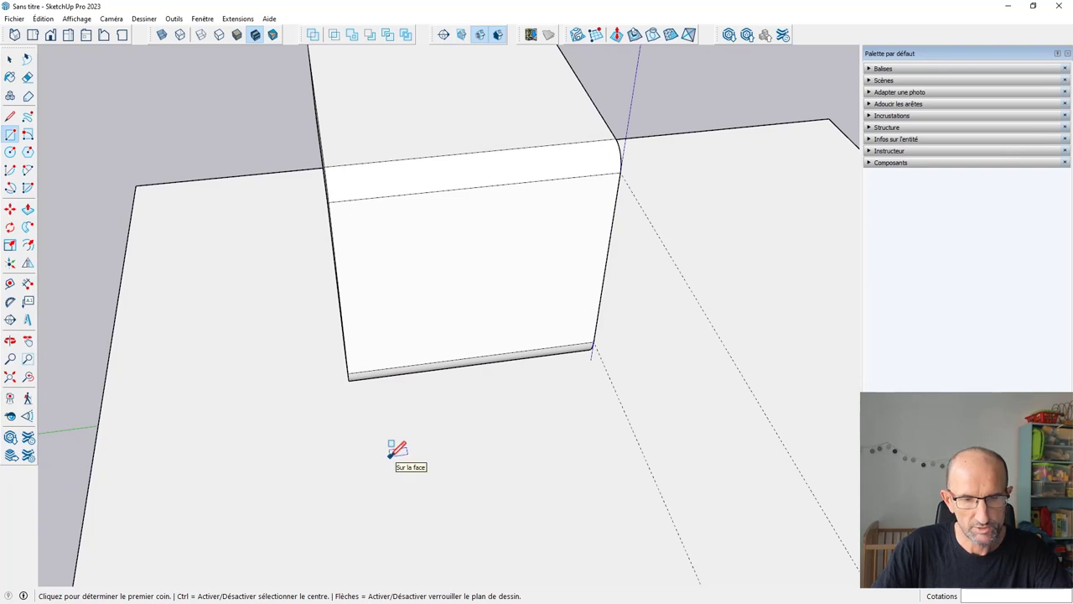
Draw a line along the floor beneath the slab's bottom edge.
{"action": "key", "text": "l"}
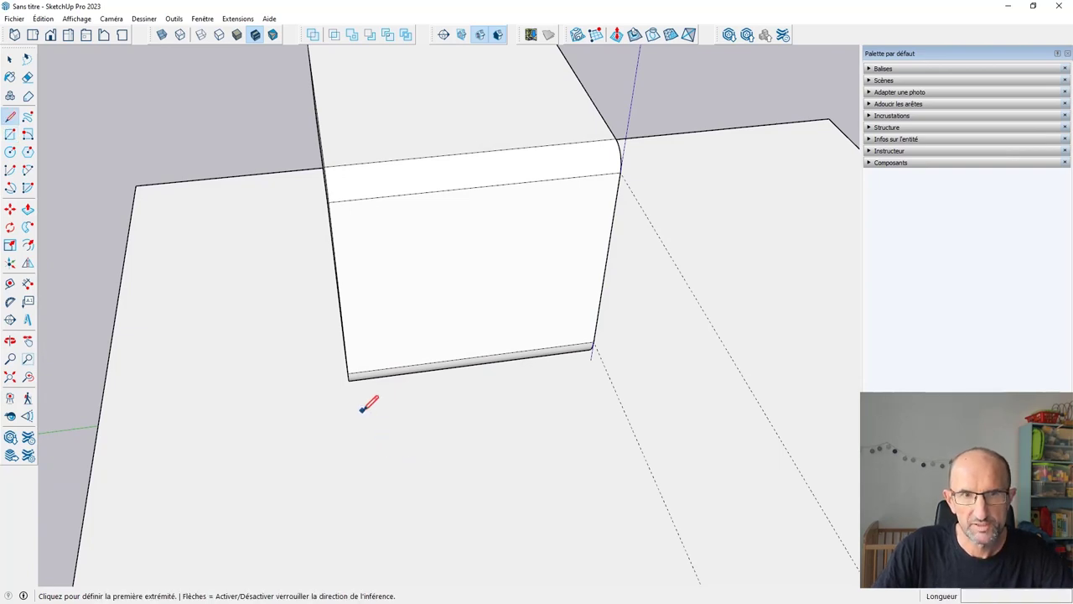
{"action": "scroll", "coordinate": [372, 408], "scroll_direction": "up", "scroll_amount": 3}
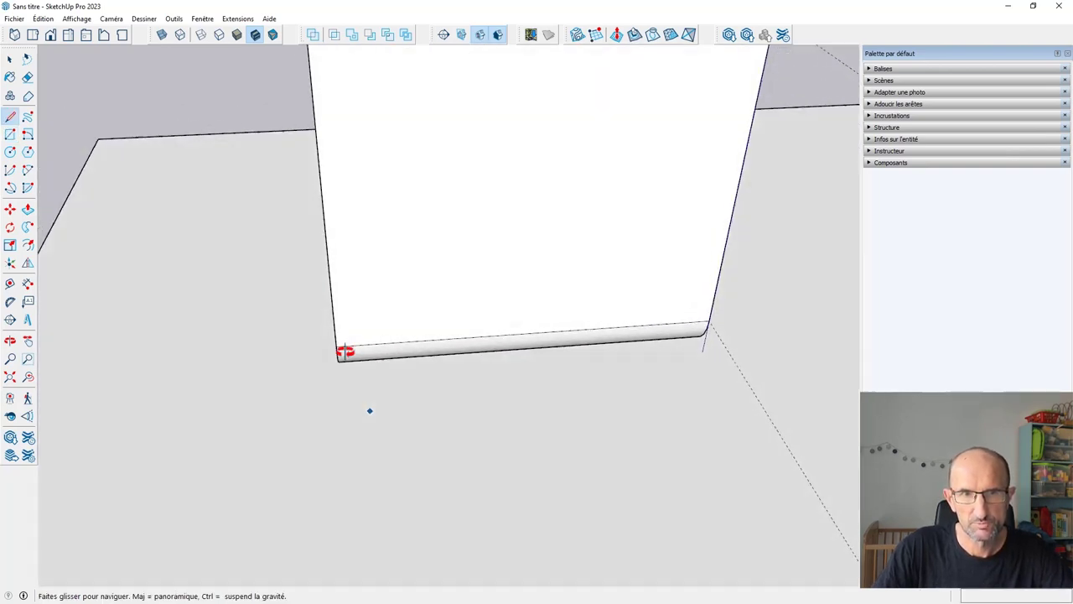
{"action": "middle_click_drag", "start_coordinate": [369, 410], "coordinate": [344, 413]}
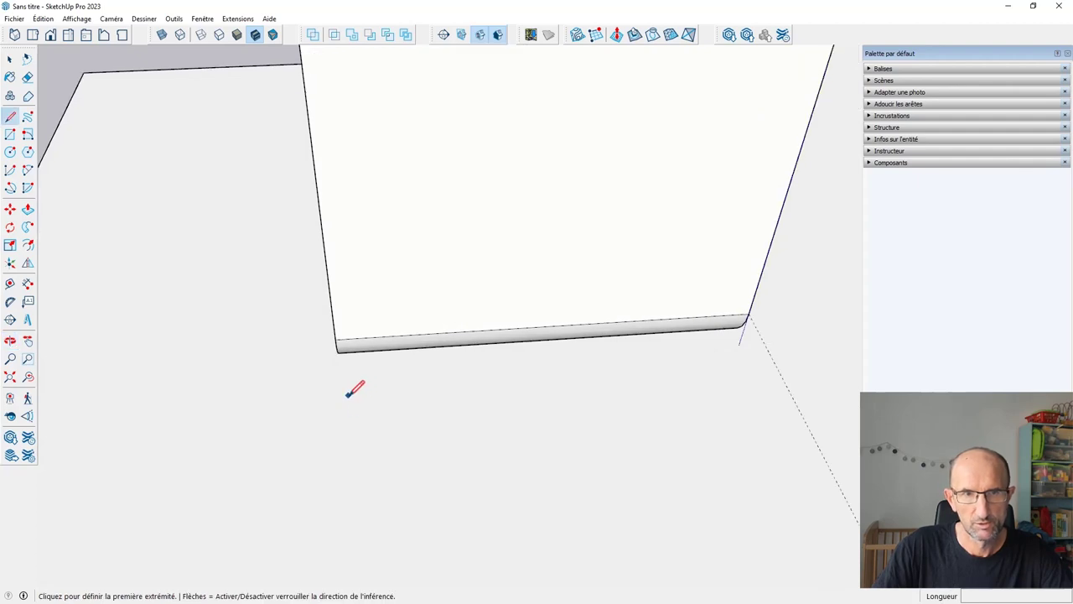
{"action": "left_click", "coordinate": [352, 393]}
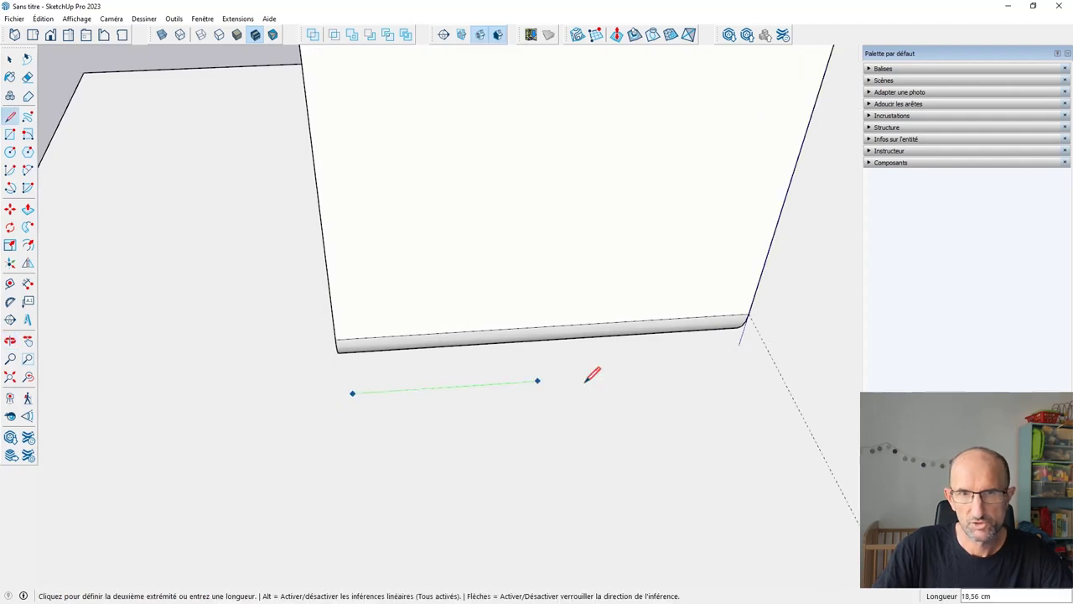
{"action": "left_click", "coordinate": [731, 366]}
{"action": "mouse_move", "coordinate": [735, 361]}
{"action": "middle_mouse_down"}
{"action": "mouse_move", "coordinate": [611, 223]}
{"action": "mouse_move", "coordinate": [608, 306]}
{"action": "middle_mouse_up"}
{"action": "scroll", "coordinate": [599, 225], "scroll_direction": "down", "scroll_amount": 2}
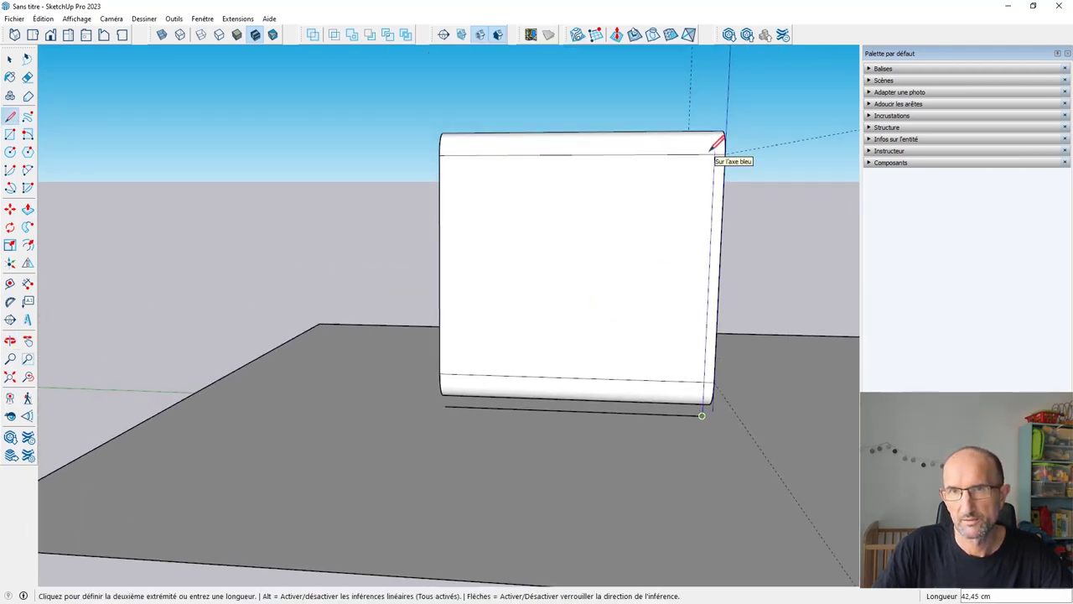
Draw lines up the far corner, across the top, and back down to close the panel outline.
{"action": "left_click", "coordinate": [714, 150]}
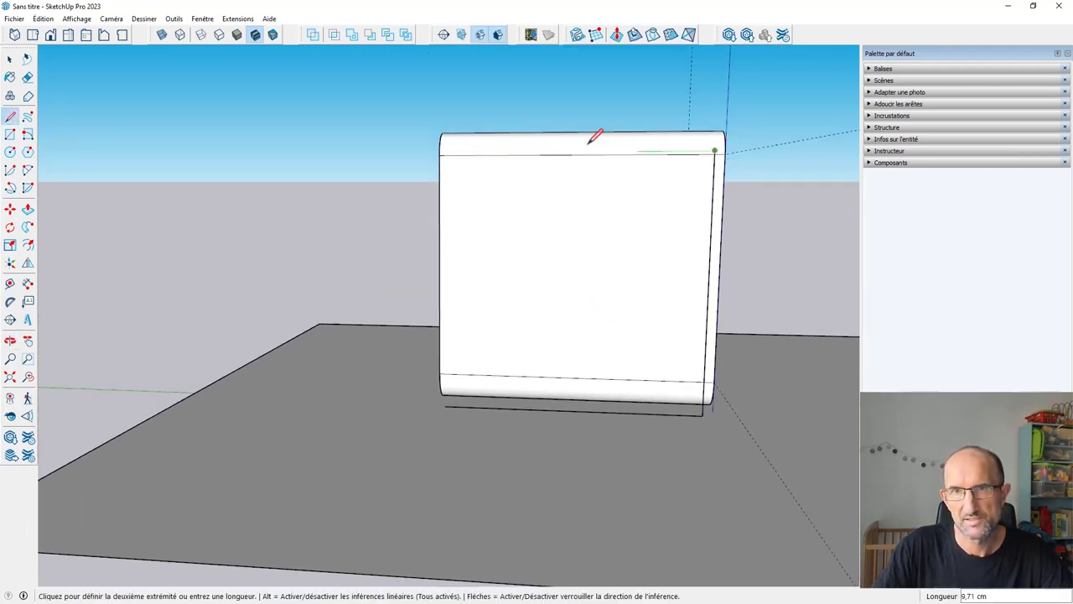
{"action": "left_click", "coordinate": [444, 151]}
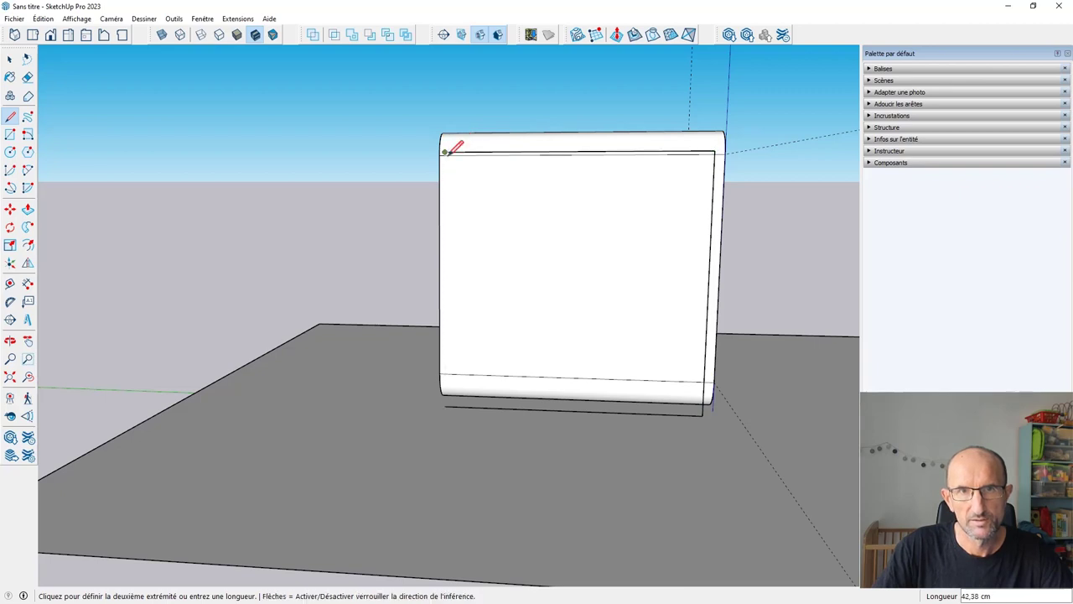
{"action": "left_click", "coordinate": [444, 405]}
{"action": "middle_click_drag", "start_coordinate": [544, 239], "coordinate": [431, 324]}
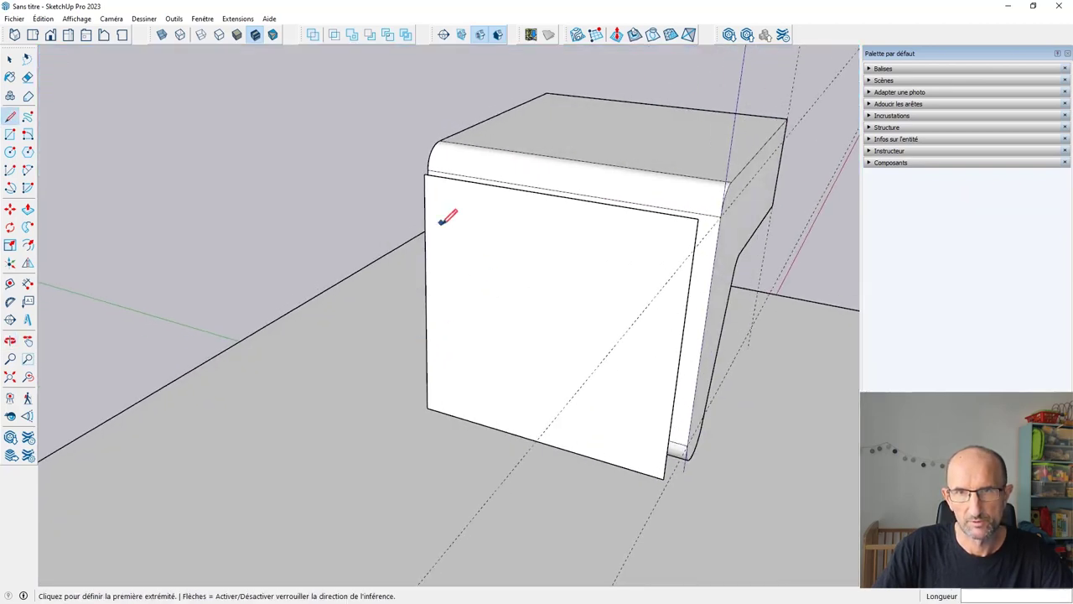
{"action": "middle_click_drag", "start_coordinate": [459, 264], "coordinate": [479, 280]}
{"action": "scroll", "coordinate": [469, 240], "scroll_direction": "up", "scroll_amount": 3}
{"action": "scroll", "coordinate": [469, 240], "scroll_direction": "up", "scroll_amount": 3}
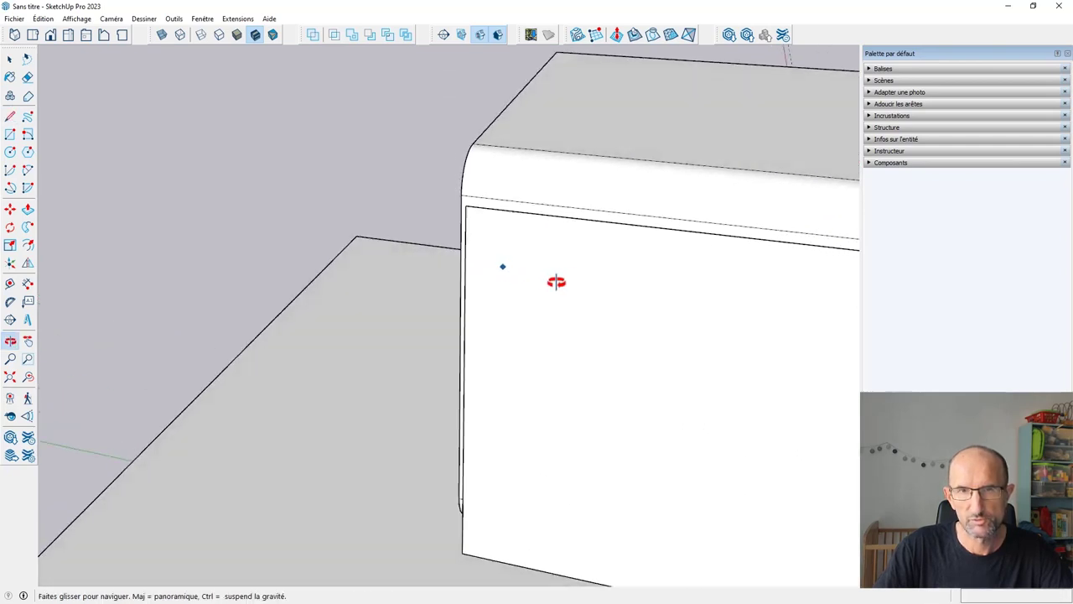
{"action": "middle_click_drag", "start_coordinate": [556, 280], "coordinate": [527, 270], "text": "shift"}
{"action": "scroll", "coordinate": [526, 270], "scroll_direction": "down", "scroll_amount": 5}
{"action": "middle_click_drag", "start_coordinate": [400, 244], "coordinate": [462, 256]}
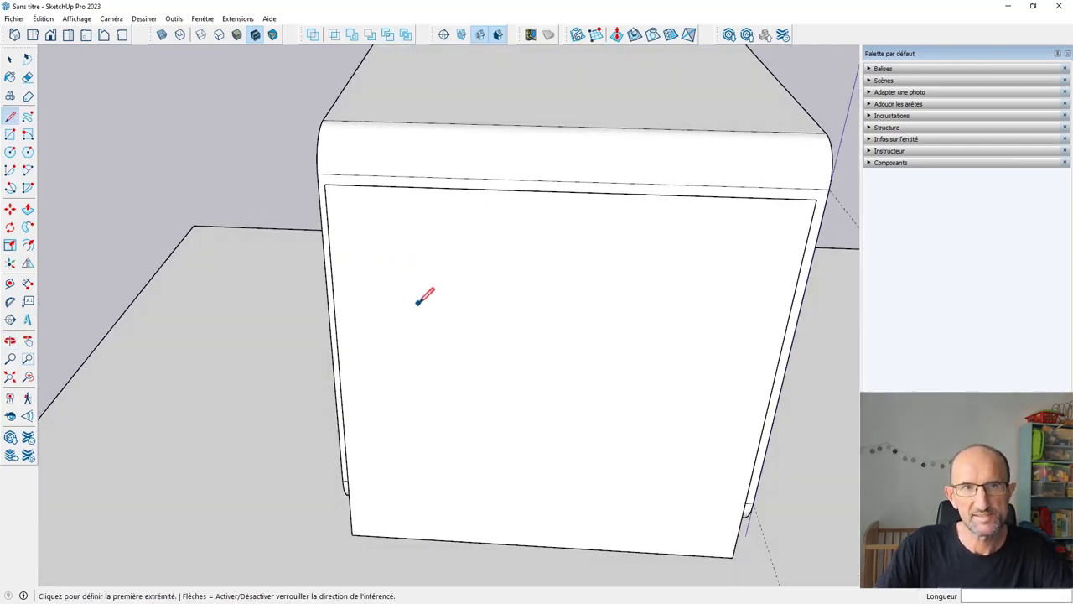
Add a guide 4 cm below the front panel's top edge.
{"action": "key", "text": "t"}
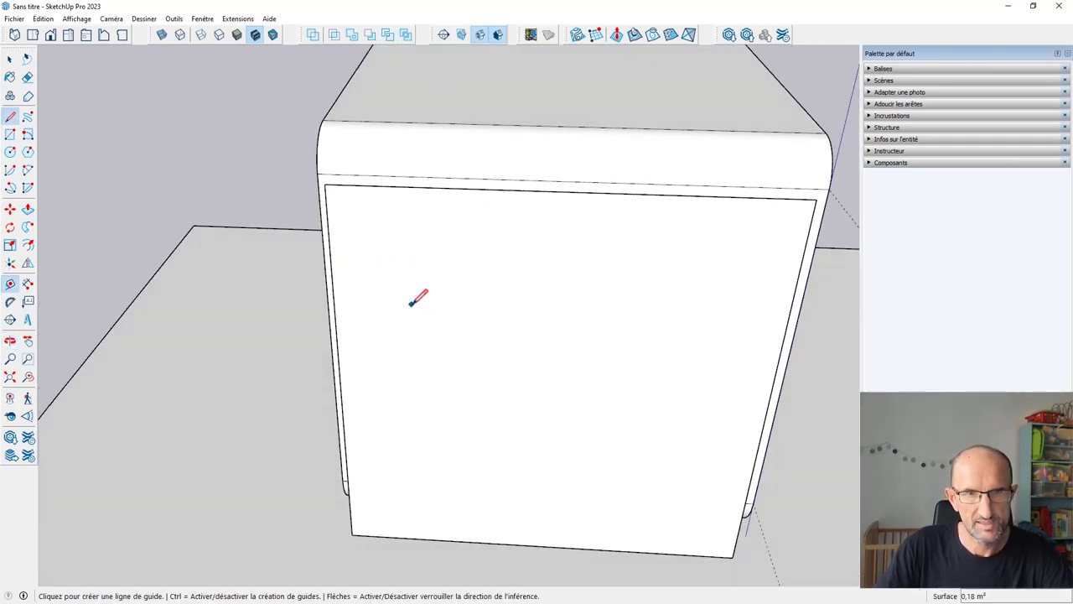
{"action": "left_click", "coordinate": [429, 182]}
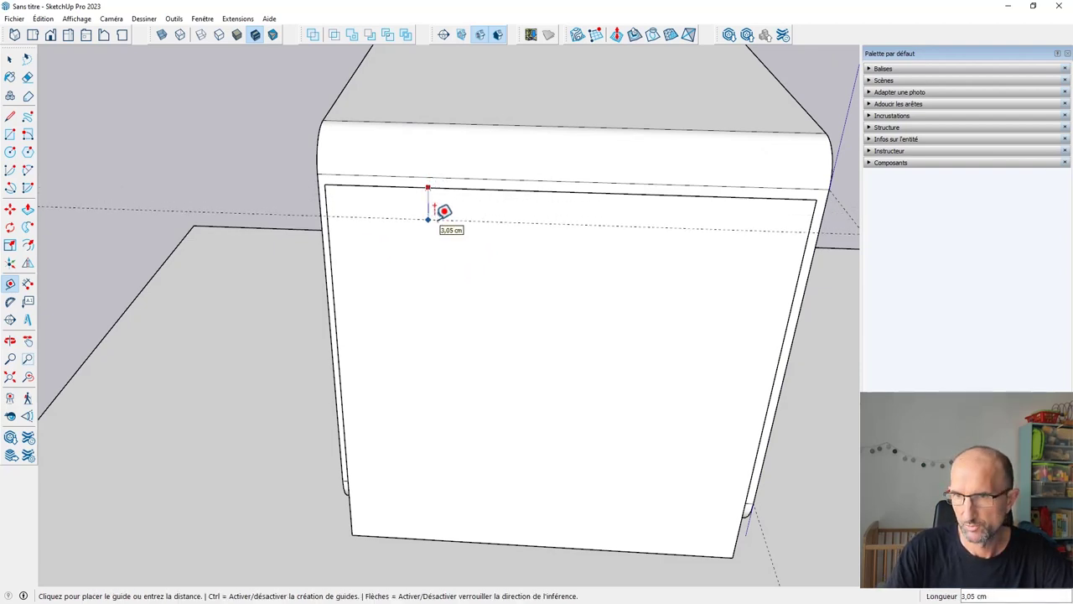
{"action": "type", "text": "4"}
{"action": "key", "text": "Return"}
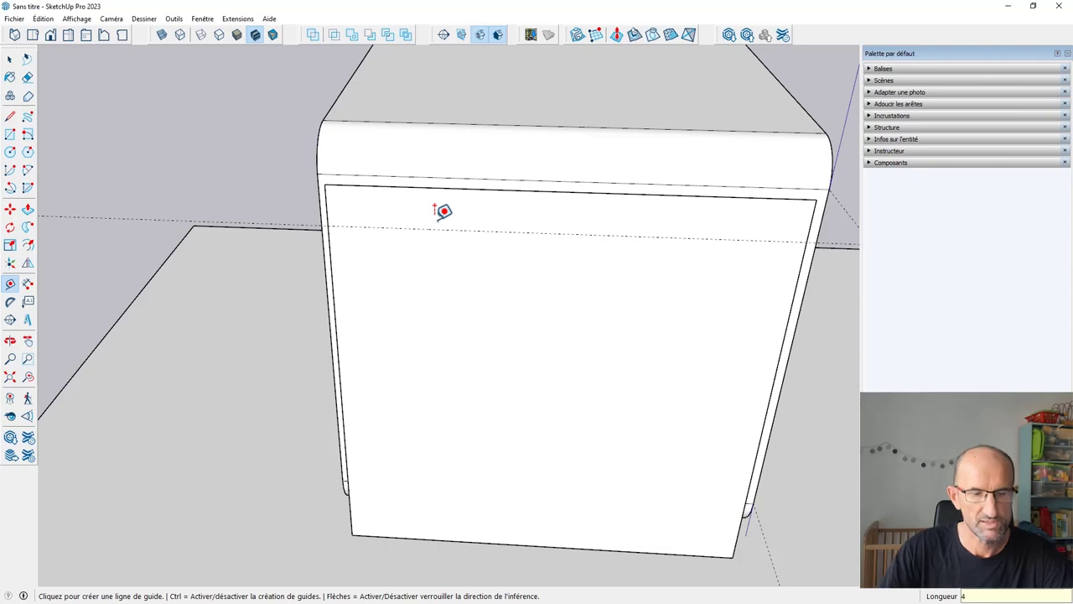
Fillet the panel's top-left and top-right corners with 2-Point Arcs from the guide.
{"action": "key", "text": "a"}
{"action": "left_click", "coordinate": [328, 224]}
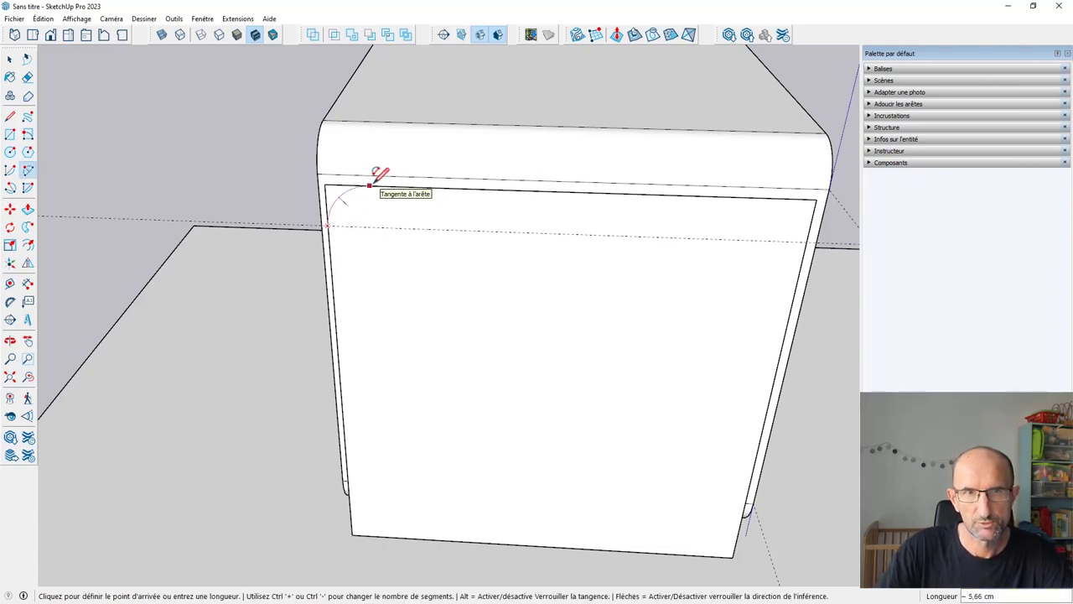
{"action": "scroll", "coordinate": [375, 179], "scroll_direction": "down", "scroll_amount": 3}
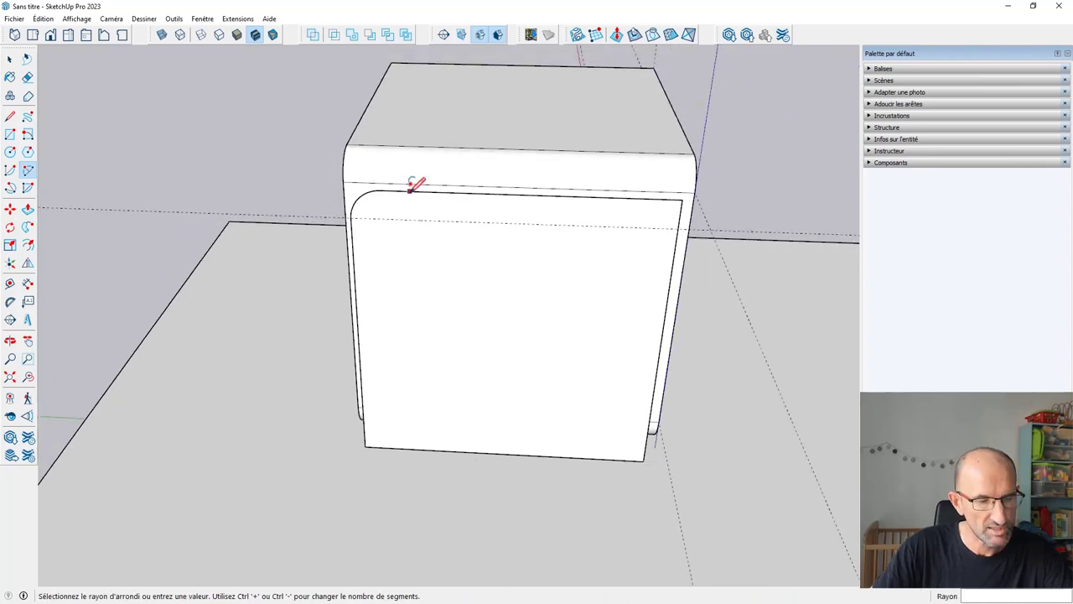
{"action": "mouse_move", "coordinate": [415, 185]}
{"action": "middle_mouse_down"}
{"action": "mouse_move", "coordinate": [481, 288]}
{"action": "mouse_move", "coordinate": [490, 253]}
{"action": "middle_mouse_up"}
{"action": "scroll", "coordinate": [503, 246], "scroll_direction": "up", "scroll_amount": 2}
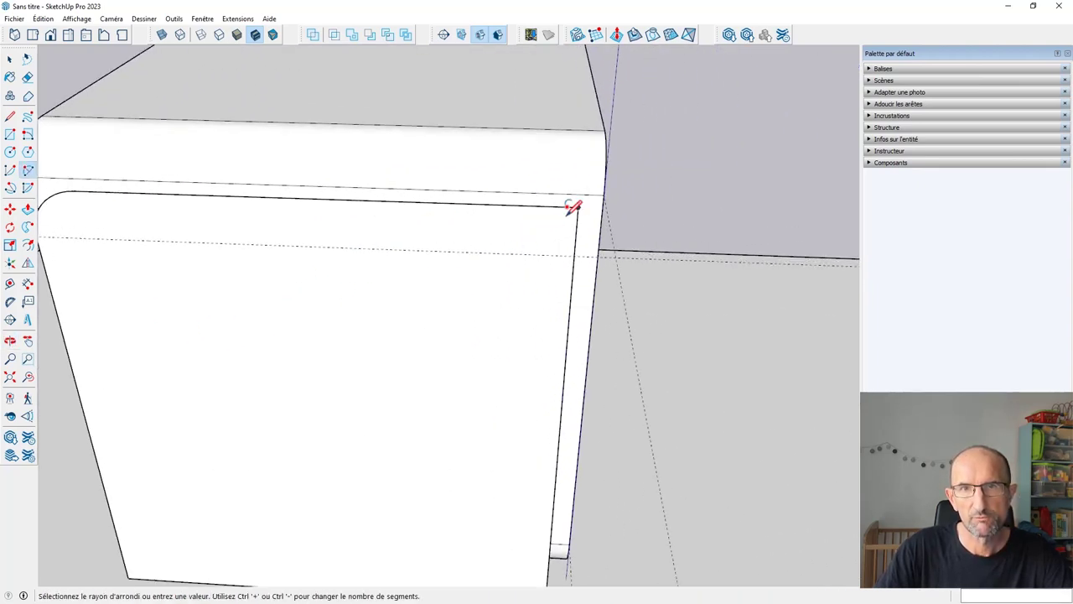
{"action": "scroll", "coordinate": [461, 260], "scroll_direction": "down", "scroll_amount": 2}
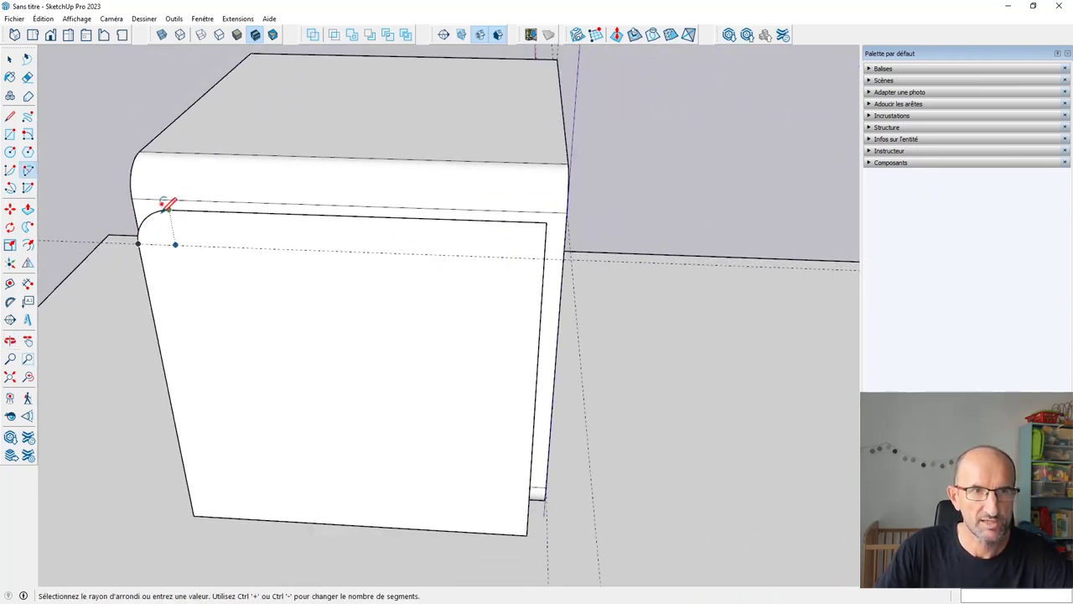
{"action": "left_click", "coordinate": [547, 216]}
{"action": "key", "text": "Escape"}
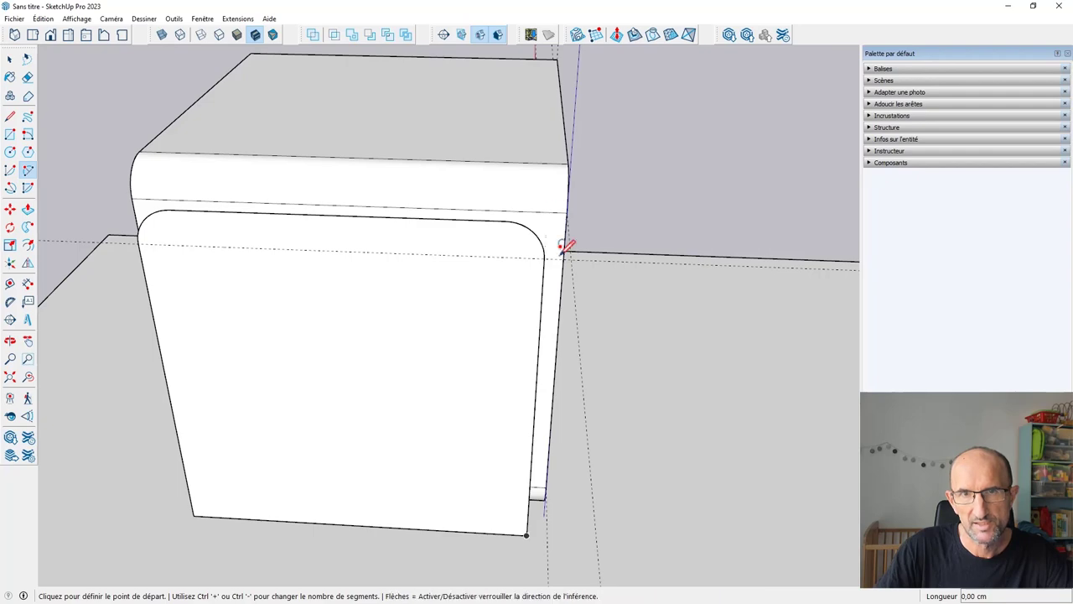
{"action": "mouse_move", "coordinate": [587, 270]}
{"action": "middle_mouse_down"}
{"action": "mouse_move", "coordinate": [688, 326]}
{"action": "mouse_move", "coordinate": [455, 336]}
{"action": "mouse_move", "coordinate": [470, 340]}
{"action": "middle_mouse_up"}
{"action": "scroll", "coordinate": [410, 423], "scroll_direction": "up", "scroll_amount": 3}
{"action": "scroll", "coordinate": [410, 424], "scroll_direction": "down", "scroll_amount": 1}
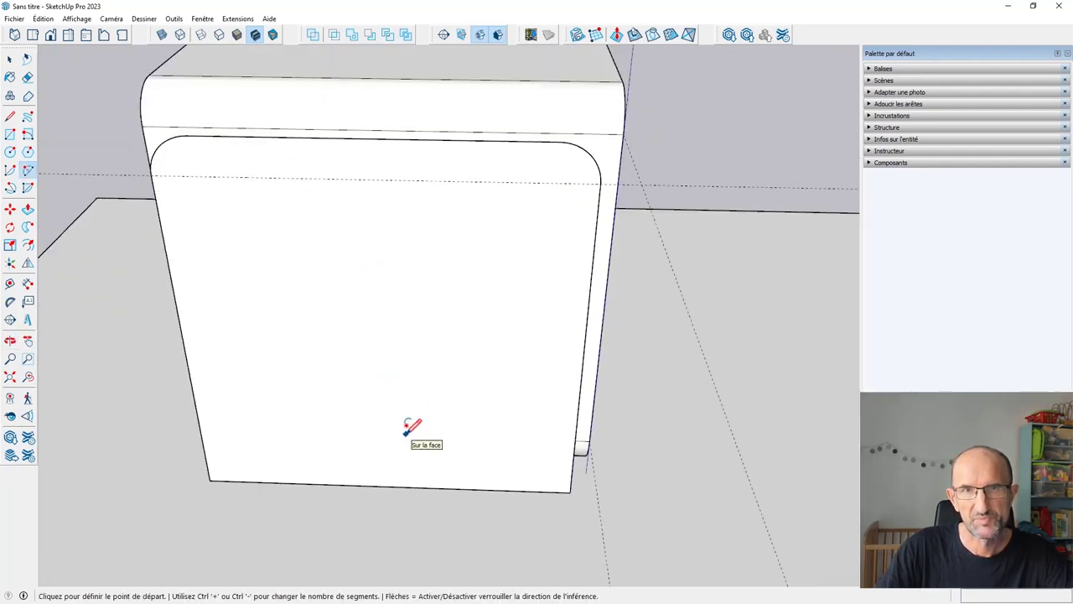
{"action": "scroll", "coordinate": [409, 419], "scroll_direction": "down", "scroll_amount": 1}
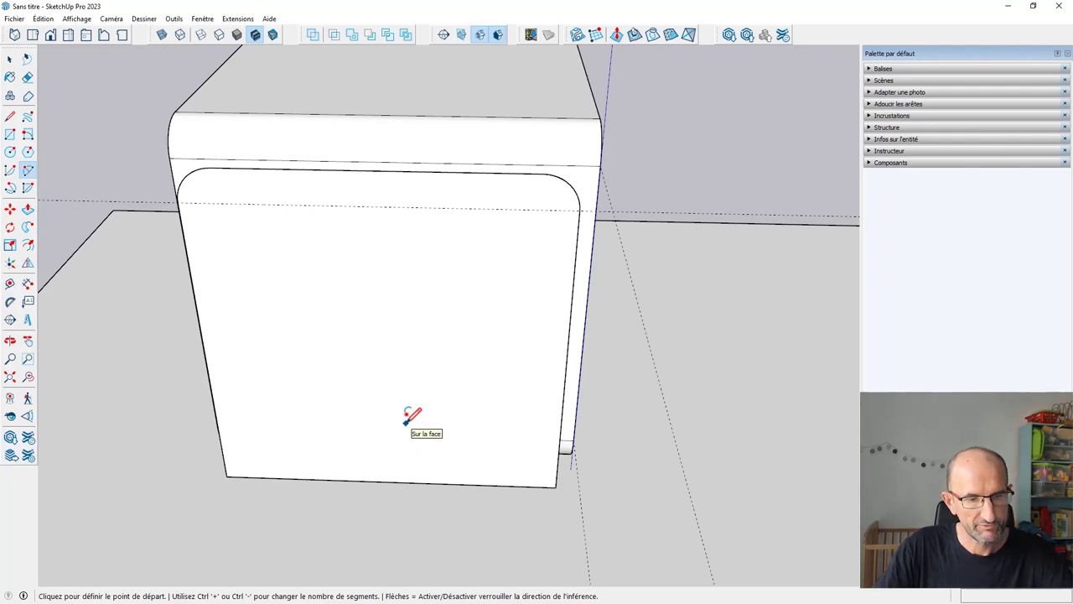
Offset the front panel's outline inward to form a thin rim.
{"action": "key", "text": "f"}
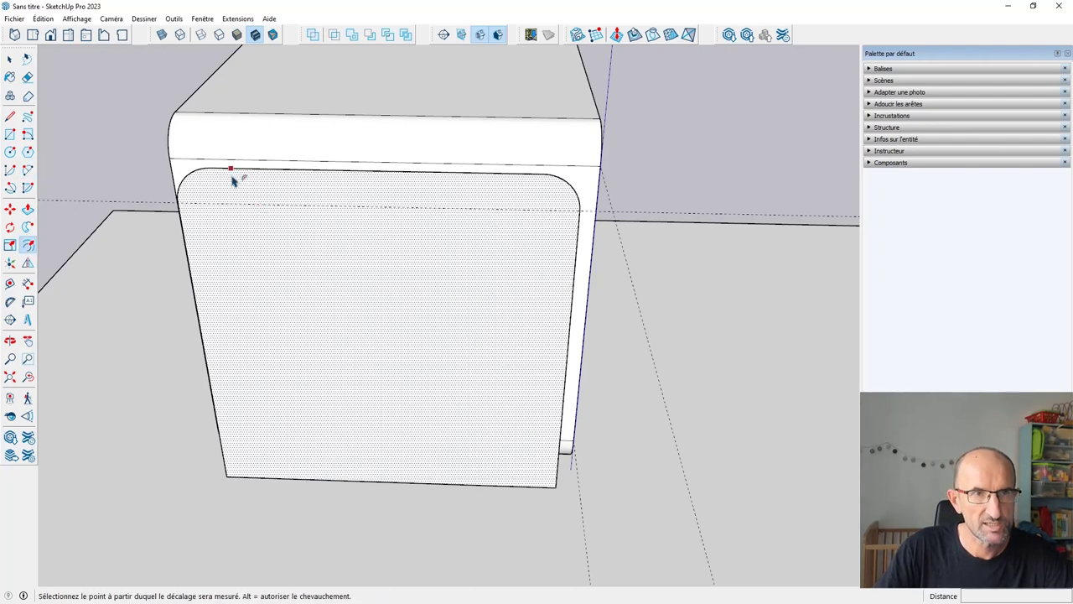
{"action": "left_click", "coordinate": [234, 179]}
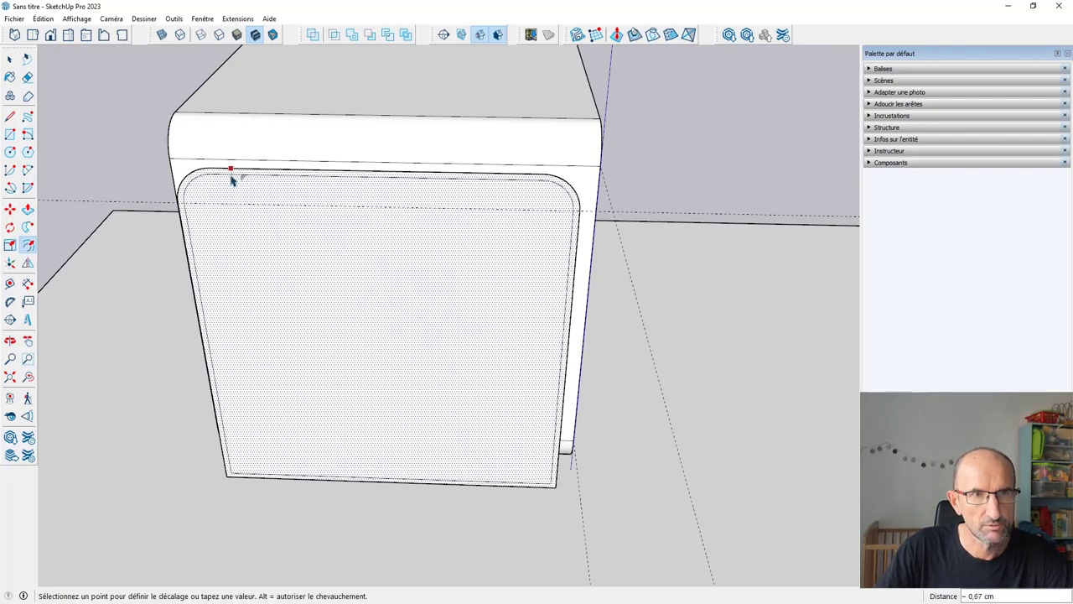
{"action": "key", "text": "Escape"}
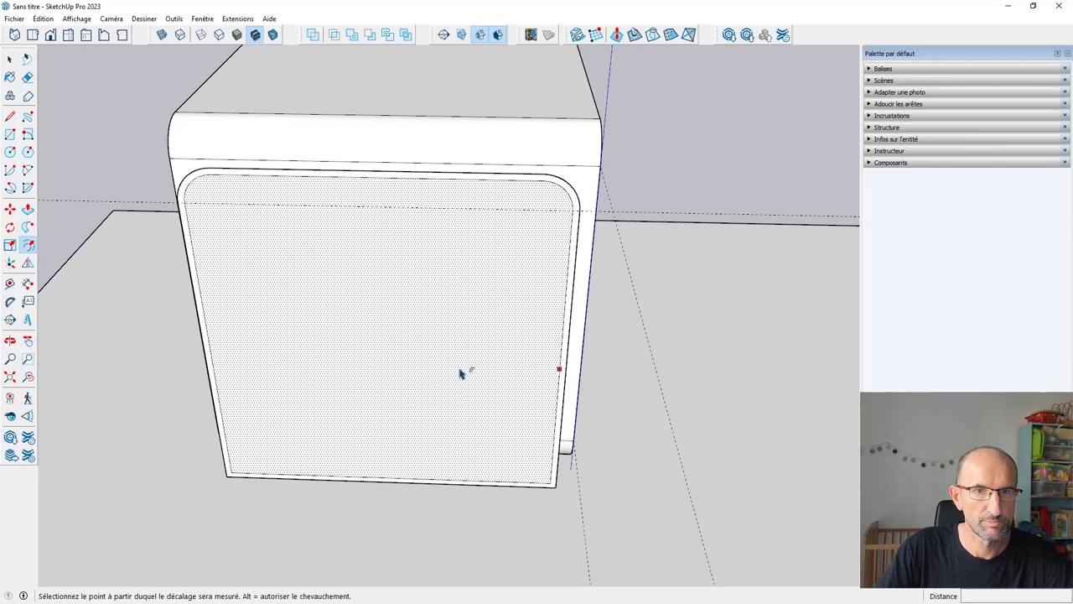
{"action": "scroll", "coordinate": [227, 517], "scroll_direction": "up", "scroll_amount": 2}
{"action": "scroll", "coordinate": [268, 451], "scroll_direction": "up", "scroll_amount": 5}
{"action": "scroll", "coordinate": [268, 450], "scroll_direction": "up", "scroll_amount": 1}
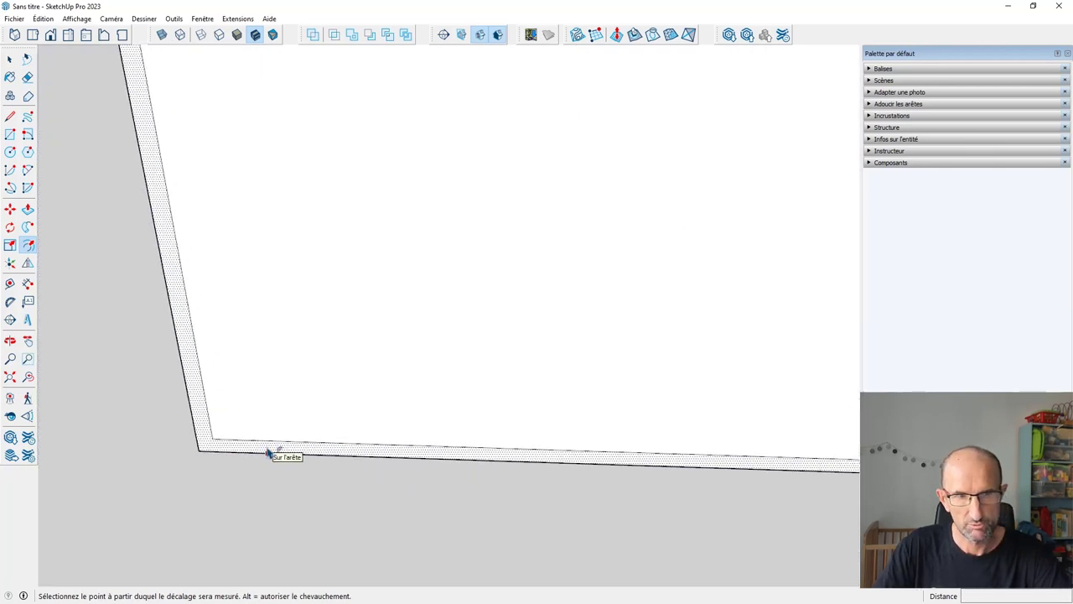
Start a line at the rim's bottom corner, then cancel it and return to the front view.
{"action": "key", "text": "l"}
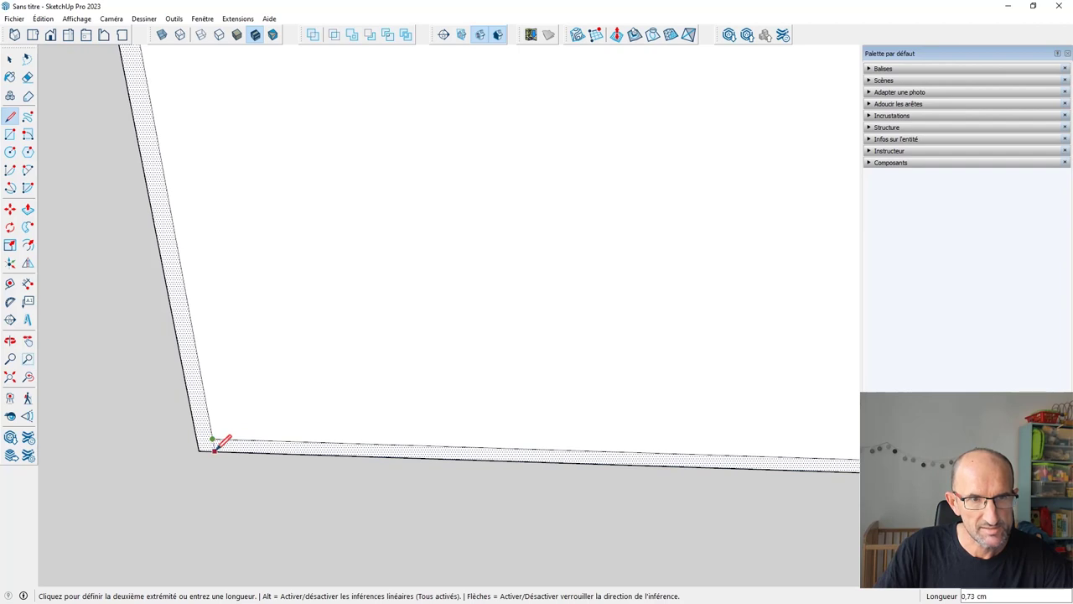
{"action": "scroll", "coordinate": [234, 446], "scroll_direction": "down", "scroll_amount": 1}
{"action": "middle_click_drag", "start_coordinate": [584, 420], "coordinate": [271, 391], "text": "shift"}
{"action": "scroll", "coordinate": [371, 431], "scroll_direction": "up", "scroll_amount": 2}
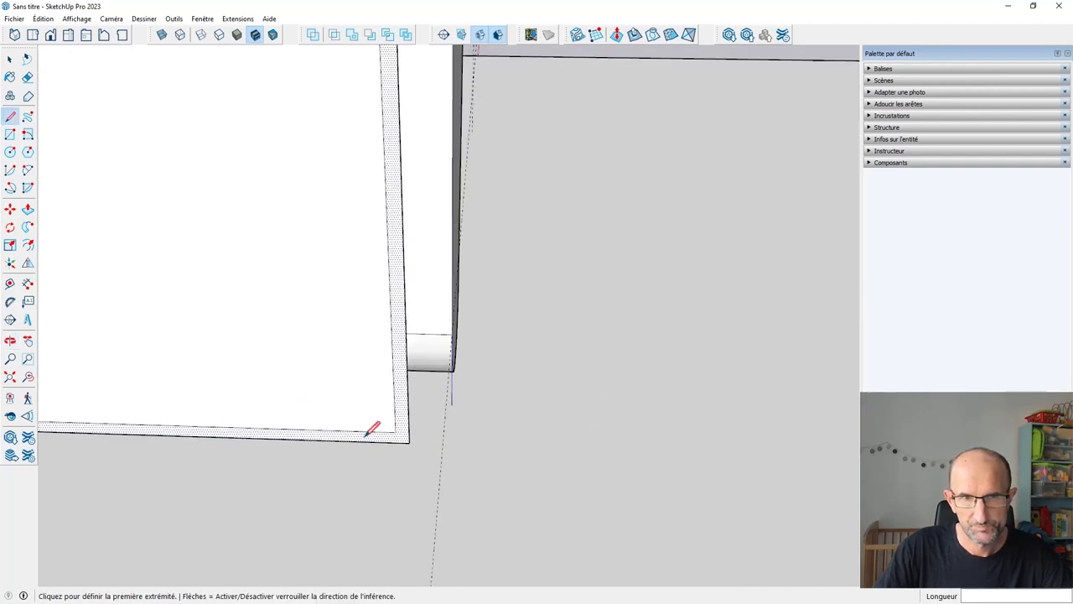
{"action": "left_click", "coordinate": [408, 429]}
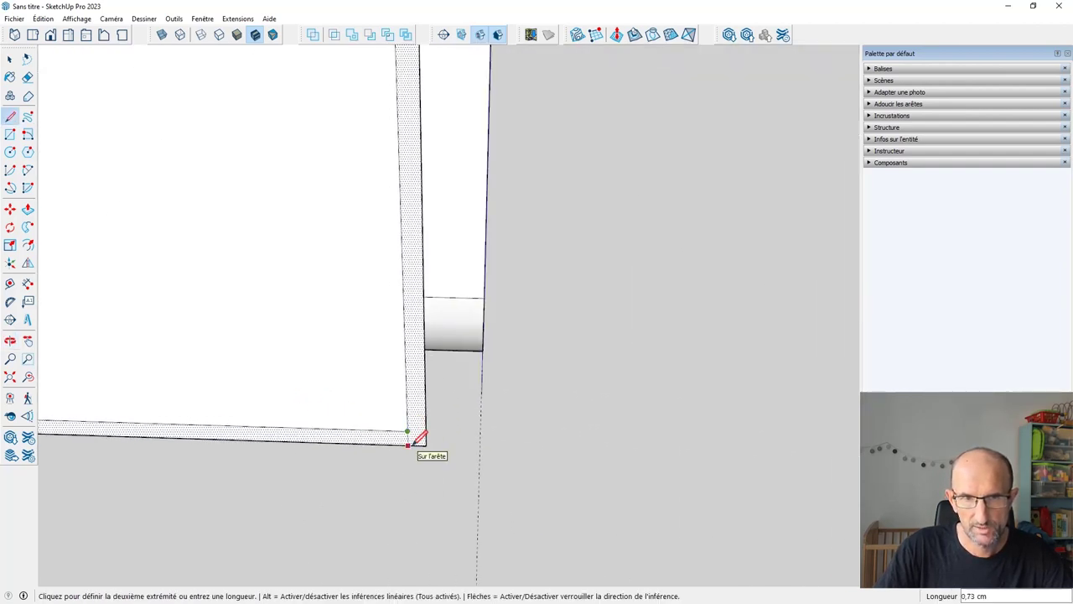
{"action": "key", "text": "Escape"}
{"action": "scroll", "coordinate": [415, 440], "scroll_direction": "down", "scroll_amount": 3}
{"action": "middle_click_drag", "start_coordinate": [431, 407], "coordinate": [536, 357]}
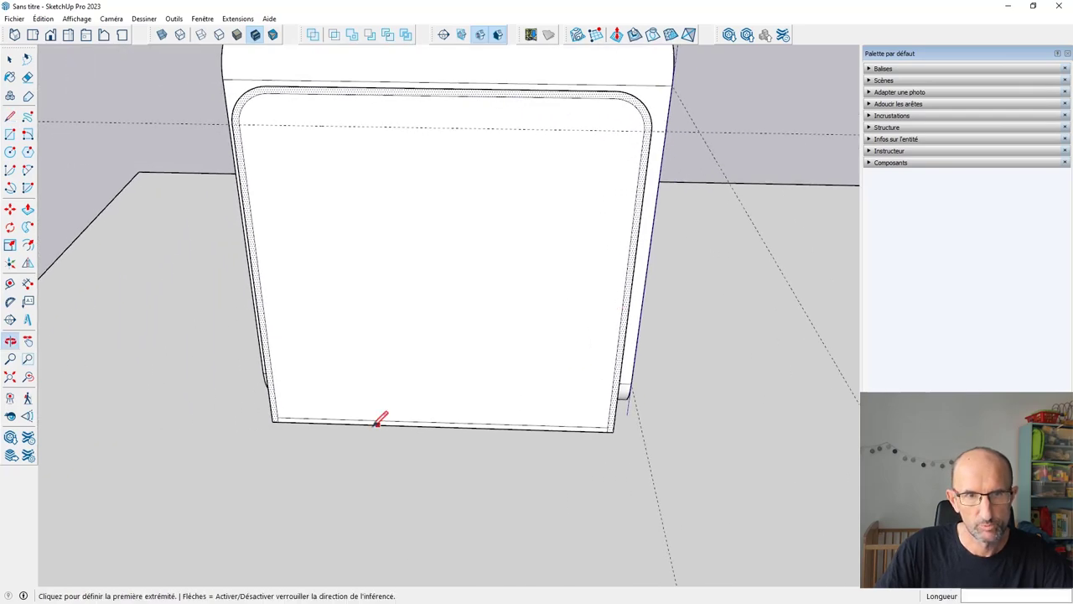
{"action": "scroll", "coordinate": [376, 425], "scroll_direction": "up", "scroll_amount": 2}
Erase the rim's bottom edge, leaving an inverted-U strip, and check the result.
{"action": "key", "text": "e"}
{"action": "left_click", "coordinate": [321, 410], "text": "ctrl"}
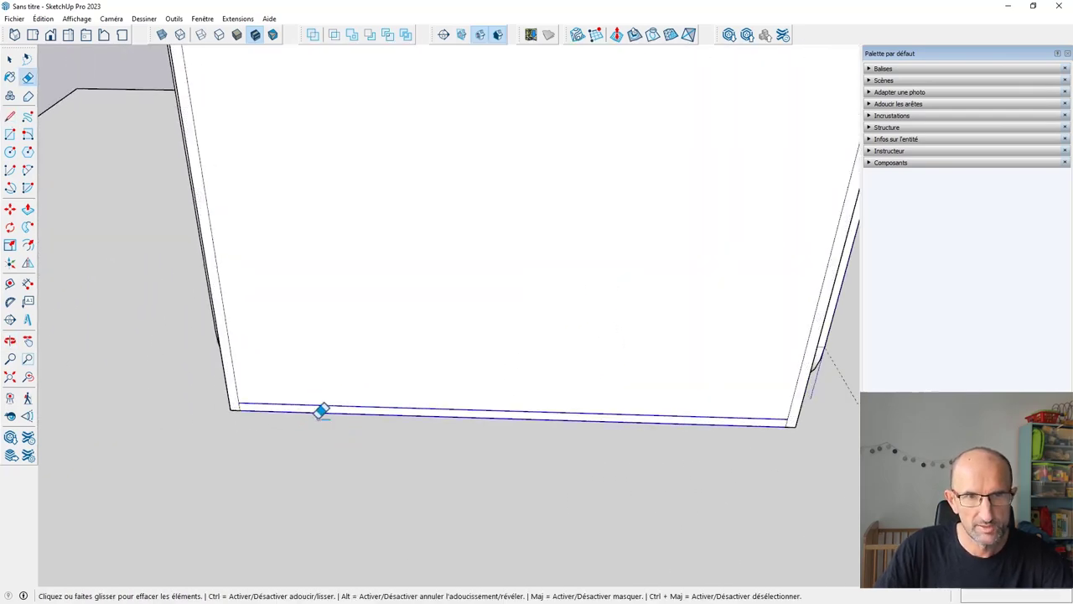
{"action": "scroll", "coordinate": [352, 436], "scroll_direction": "down", "scroll_amount": 3}
{"action": "scroll", "coordinate": [434, 364], "scroll_direction": "down", "scroll_amount": 2}
{"action": "mouse_move", "coordinate": [433, 364]}
{"action": "middle_mouse_down"}
{"action": "mouse_move", "coordinate": [319, 255]}
{"action": "mouse_move", "coordinate": [595, 283]}
{"action": "mouse_move", "coordinate": [730, 278]}
{"action": "mouse_move", "coordinate": [163, 279]}
{"action": "mouse_move", "coordinate": [408, 263]}
{"action": "mouse_move", "coordinate": [500, 278]}
{"action": "mouse_move", "coordinate": [304, 291]}
{"action": "mouse_move", "coordinate": [428, 302]}
{"action": "middle_mouse_up"}
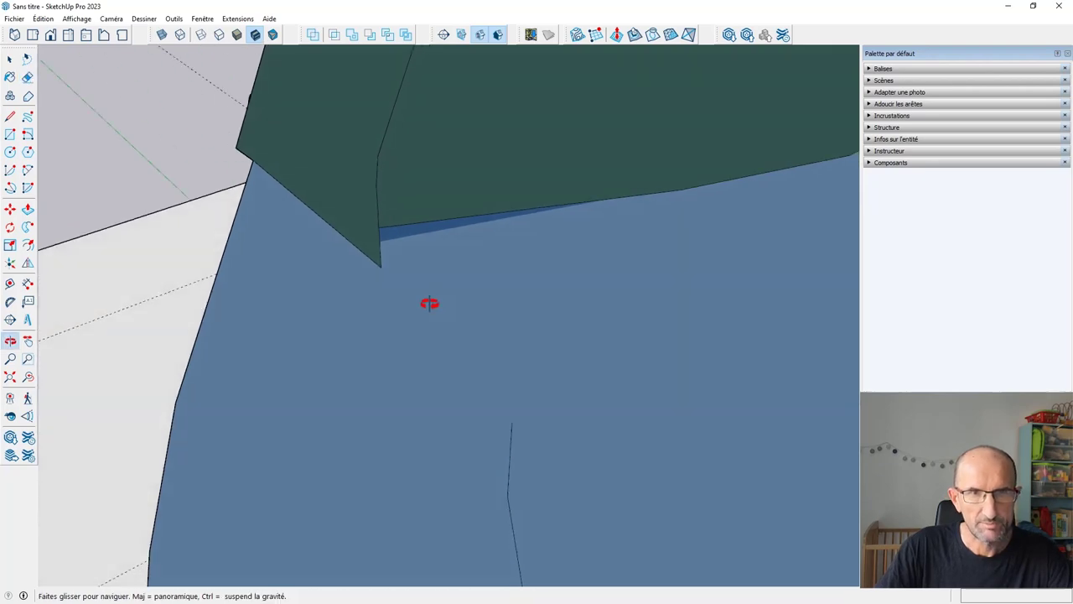
Select the whole bent-tube leg frame and make it a group.
{"action": "mouse_move", "coordinate": [354, 283]}
{"action": "middle_mouse_down"}
{"action": "mouse_move", "coordinate": [344, 256]}
{"action": "mouse_move", "coordinate": [428, 287]}
{"action": "middle_mouse_up"}
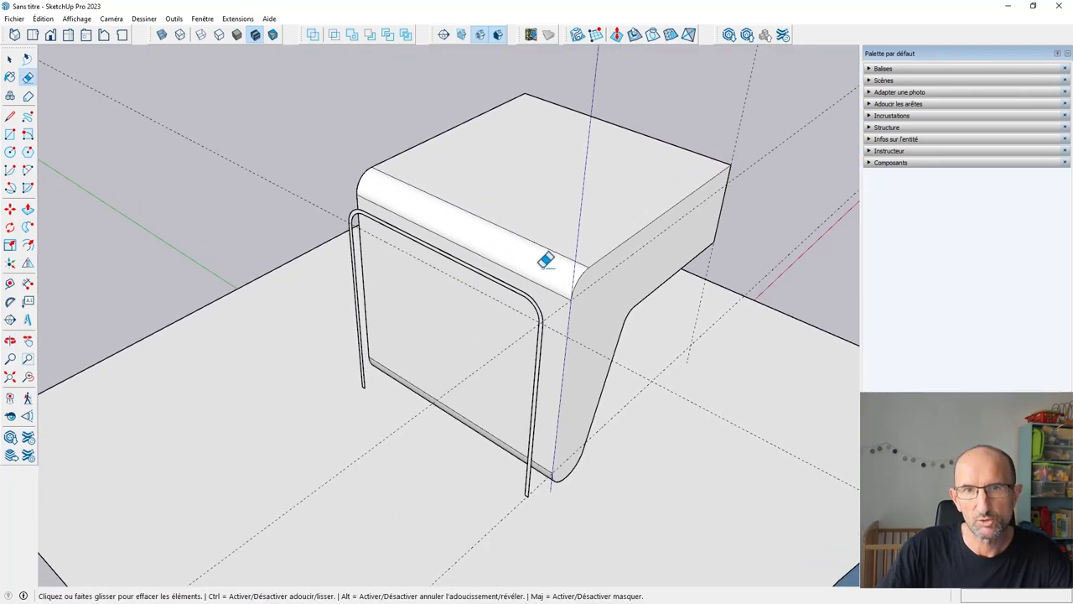
{"action": "mouse_move", "coordinate": [545, 257]}
{"action": "middle_mouse_down"}
{"action": "mouse_move", "coordinate": [522, 280]}
{"action": "mouse_move", "coordinate": [444, 279]}
{"action": "mouse_move", "coordinate": [545, 302]}
{"action": "mouse_move", "coordinate": [647, 294]}
{"action": "mouse_move", "coordinate": [556, 362]}
{"action": "middle_mouse_up"}
{"action": "scroll", "coordinate": [568, 356], "scroll_direction": "up", "scroll_amount": 2}
{"action": "key", "text": "space"}
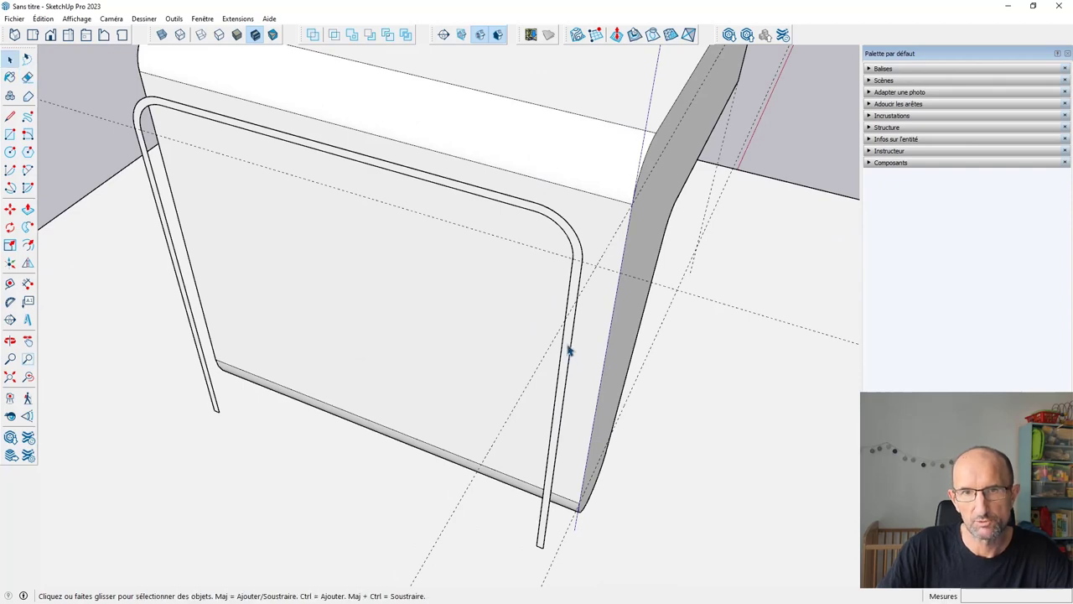
{"action": "triple_click", "coordinate": [569, 352]}
{"action": "right_click", "coordinate": [568, 352]}
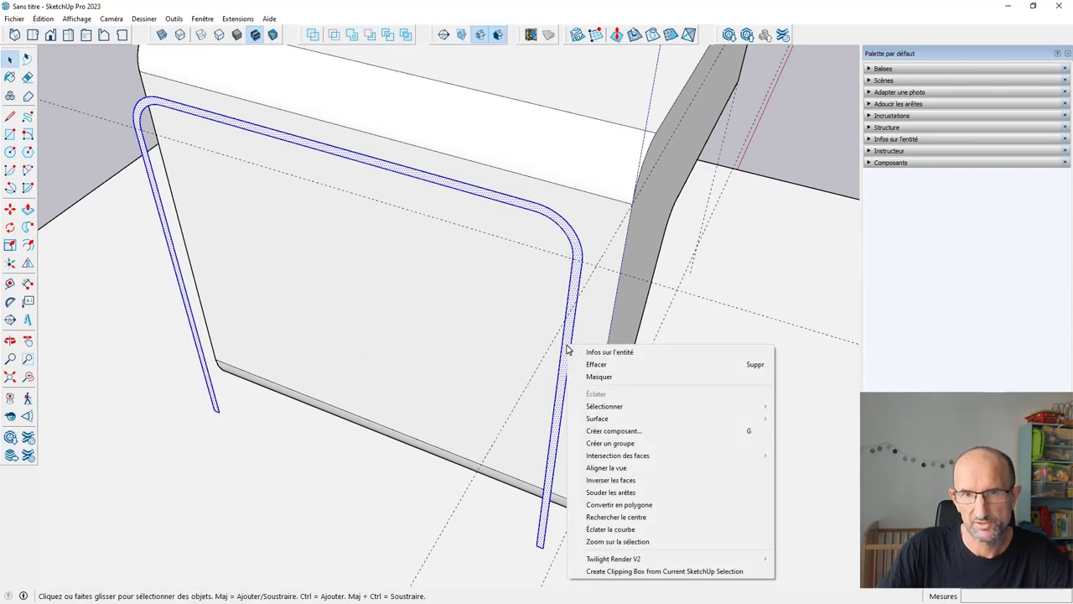
{"action": "left_click", "coordinate": [611, 444]}
Select the entire curved table body and turn it into a separate group.
{"action": "mouse_move", "coordinate": [610, 445]}
{"action": "middle_mouse_down"}
{"action": "mouse_move", "coordinate": [577, 265]}
{"action": "mouse_move", "coordinate": [532, 280]}
{"action": "middle_mouse_up"}
{"action": "triple_click", "coordinate": [531, 280]}
{"action": "scroll", "coordinate": [533, 282], "scroll_direction": "down", "scroll_amount": 2}
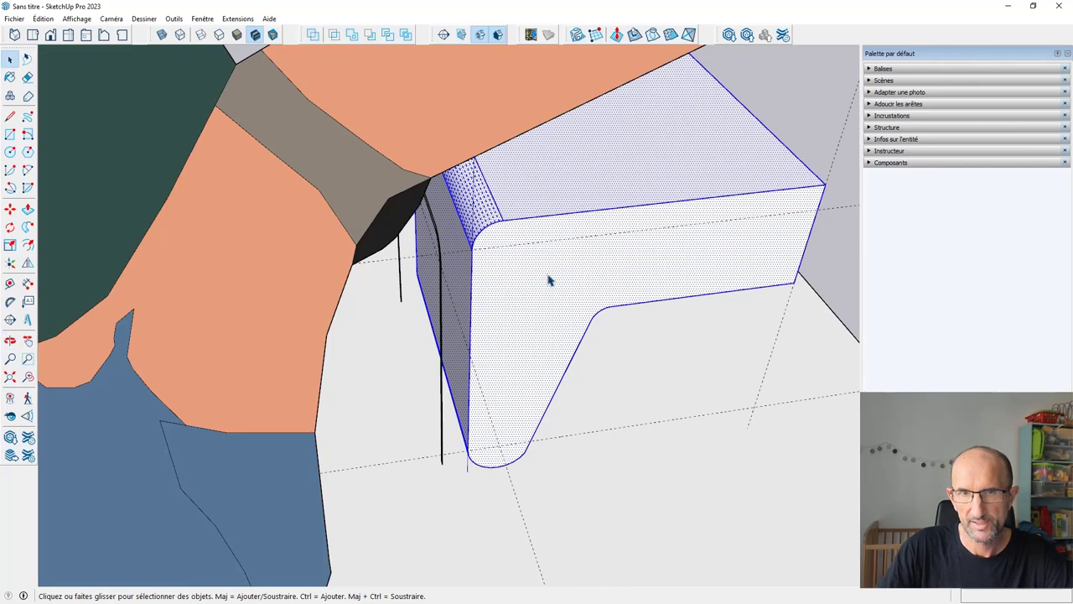
{"action": "right_click", "coordinate": [550, 281]}
{"action": "left_click", "coordinate": [616, 373]}
{"action": "mouse_move", "coordinate": [617, 372]}
{"action": "middle_mouse_down"}
{"action": "mouse_move", "coordinate": [486, 303]}
{"action": "mouse_move", "coordinate": [120, 331]}
{"action": "middle_mouse_up"}
{"action": "scroll", "coordinate": [487, 304], "scroll_direction": "down", "scroll_amount": 5}
Move the person figure to the left, off the ground plane.
{"action": "left_click", "coordinate": [358, 291]}
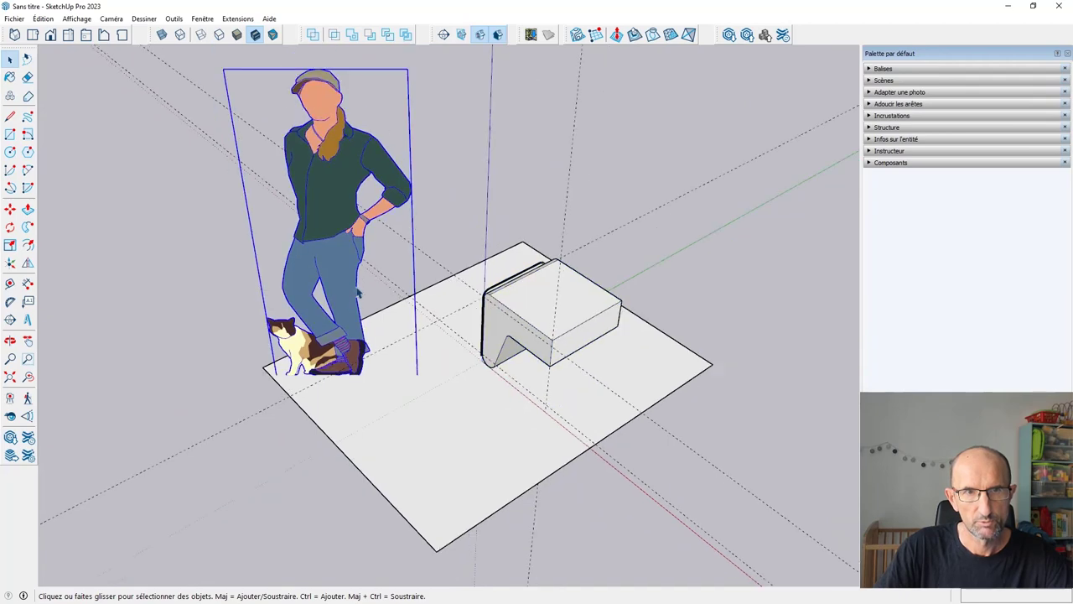
{"action": "scroll", "coordinate": [358, 291], "scroll_direction": "down", "scroll_amount": 3}
{"action": "key", "text": "m"}
{"action": "left_click", "coordinate": [348, 290]}
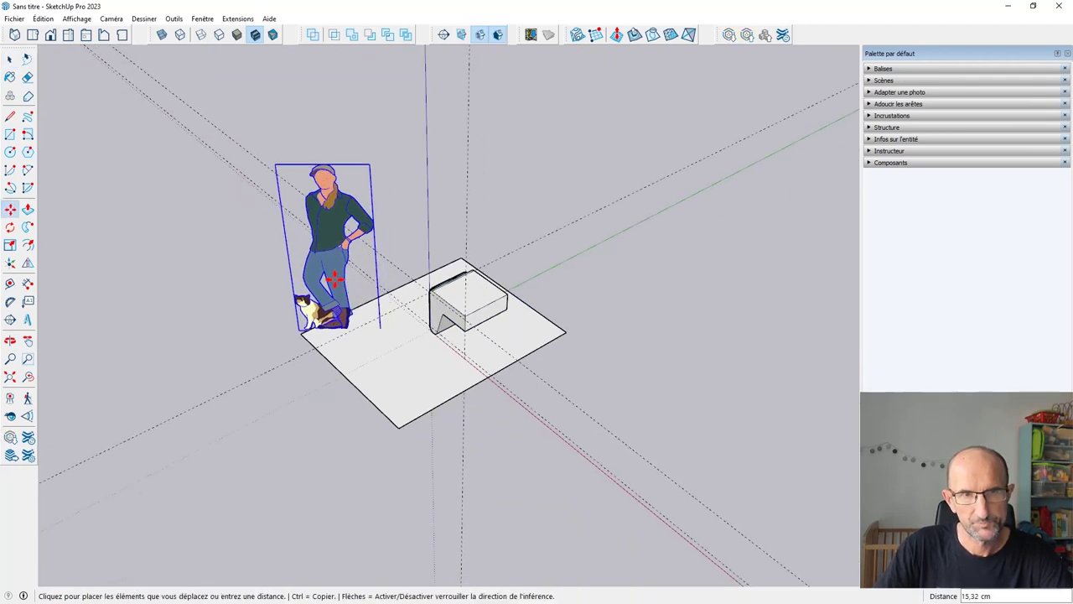
{"action": "left_click", "coordinate": [273, 312]}
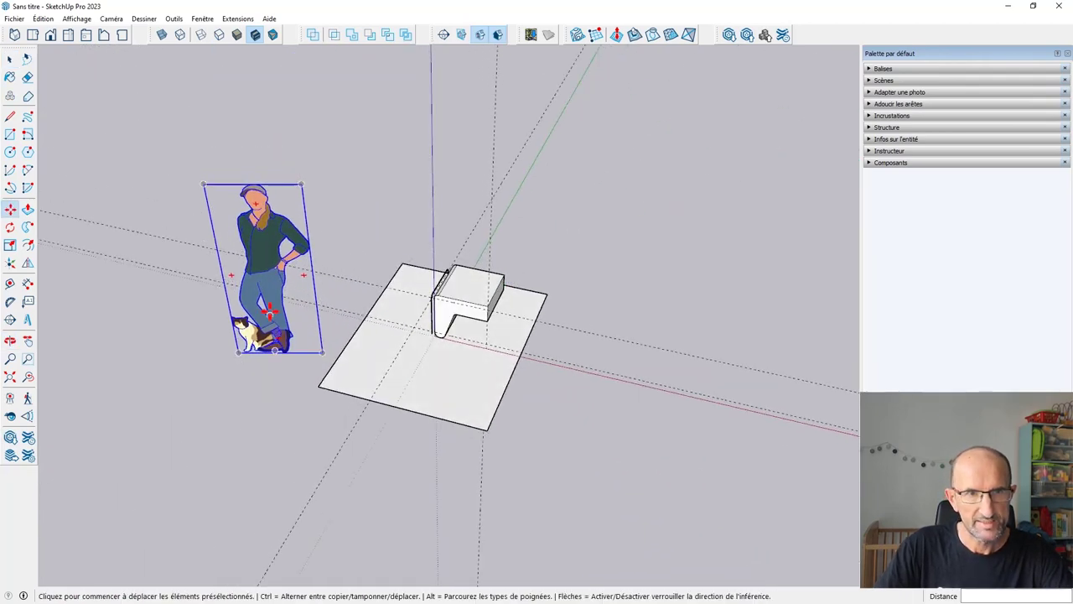
{"action": "scroll", "coordinate": [273, 313], "scroll_direction": "up", "scroll_amount": 3}
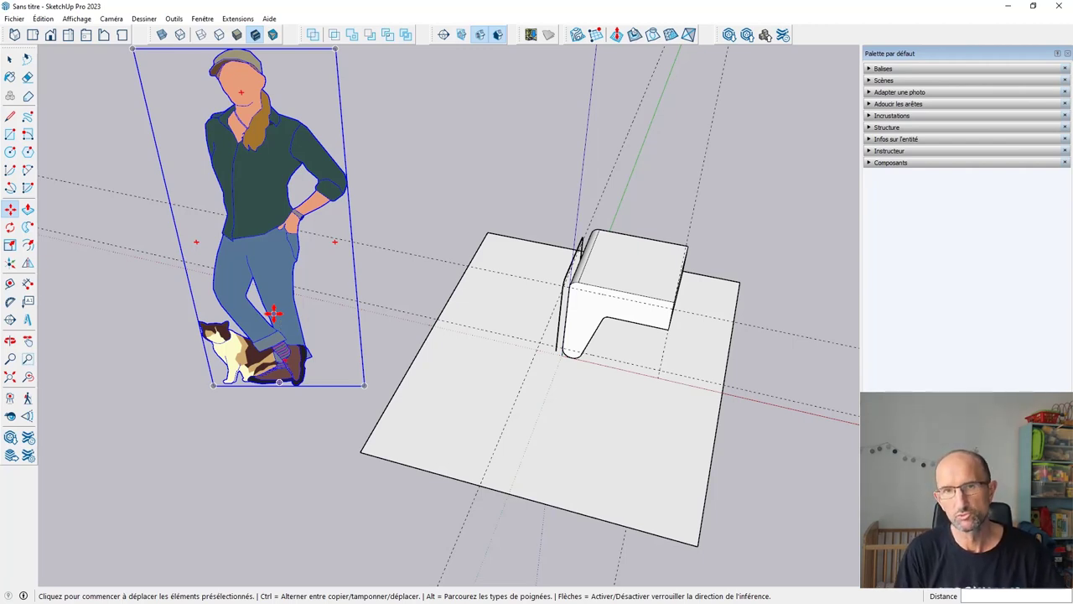
Orbit in around the table and select the table body group.
{"action": "mouse_move", "coordinate": [456, 340]}
{"action": "middle_mouse_down"}
{"action": "mouse_move", "coordinate": [559, 285]}
{"action": "mouse_move", "coordinate": [539, 268]}
{"action": "mouse_move", "coordinate": [541, 280]}
{"action": "middle_mouse_up"}
{"action": "scroll", "coordinate": [483, 297], "scroll_direction": "up", "scroll_amount": 3}
{"action": "scroll", "coordinate": [484, 324], "scroll_direction": "up", "scroll_amount": 3}
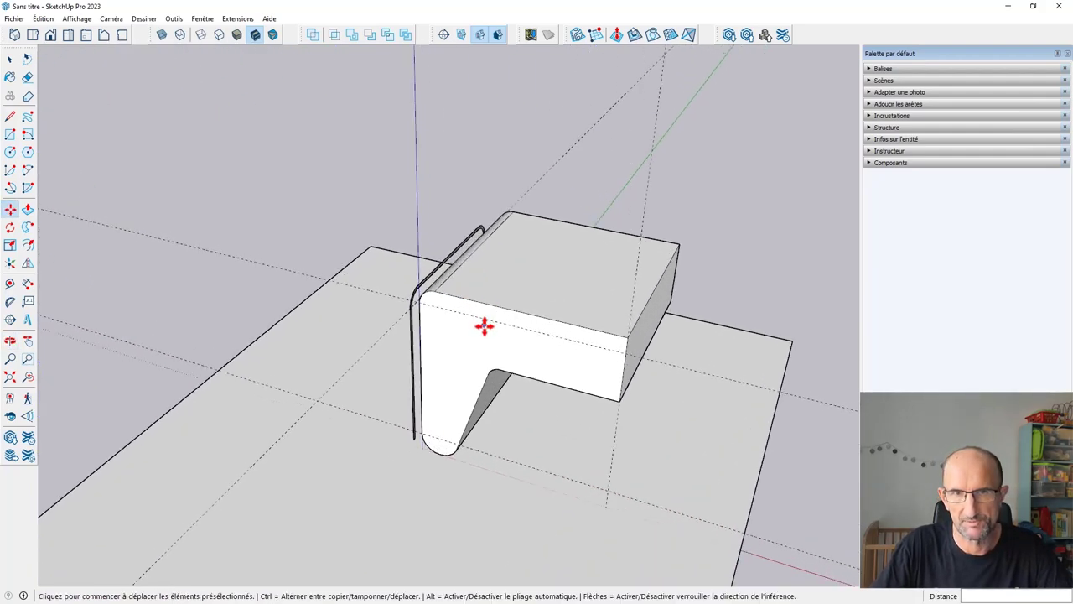
{"action": "mouse_move", "coordinate": [484, 323]}
{"action": "middle_mouse_down"}
{"action": "mouse_move", "coordinate": [637, 312]}
{"action": "mouse_move", "coordinate": [746, 269]}
{"action": "middle_mouse_up"}
{"action": "mouse_move", "coordinate": [536, 282]}
{"action": "middle_mouse_down"}
{"action": "mouse_move", "coordinate": [695, 328]}
{"action": "mouse_move", "coordinate": [466, 327]}
{"action": "mouse_move", "coordinate": [570, 326]}
{"action": "mouse_move", "coordinate": [613, 296]}
{"action": "mouse_move", "coordinate": [499, 297]}
{"action": "mouse_move", "coordinate": [492, 314]}
{"action": "mouse_move", "coordinate": [433, 283]}
{"action": "mouse_move", "coordinate": [486, 271]}
{"action": "middle_mouse_up"}
{"action": "scroll", "coordinate": [505, 304], "scroll_direction": "down", "scroll_amount": 2}
{"action": "scroll", "coordinate": [428, 292], "scroll_direction": "up", "scroll_amount": 3}
{"action": "scroll", "coordinate": [472, 272], "scroll_direction": "down", "scroll_amount": 3}
{"action": "left_click", "coordinate": [481, 291]}
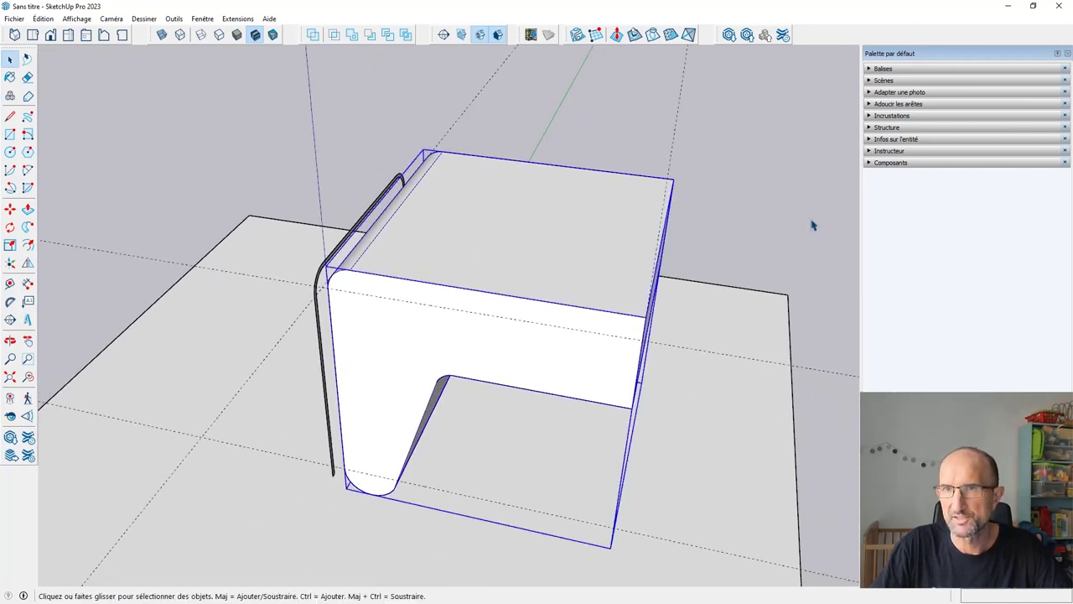
Show Entity Info for the selected solid and open the rail group for editing.
{"action": "left_click", "coordinate": [870, 139]}
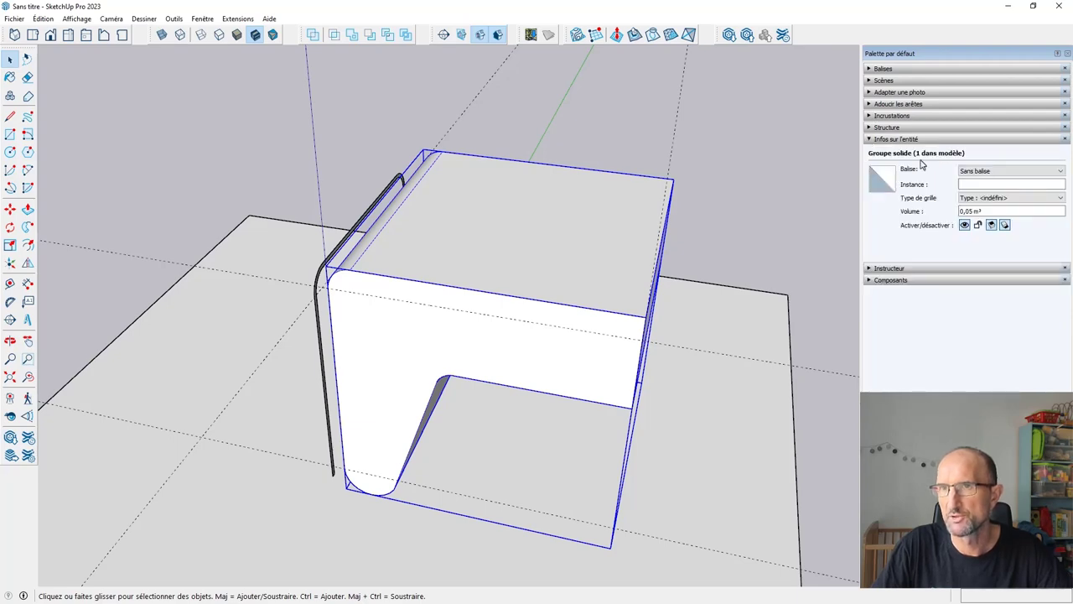
{"action": "mouse_move", "coordinate": [436, 228]}
{"action": "middle_mouse_down"}
{"action": "mouse_move", "coordinate": [515, 213]}
{"action": "mouse_move", "coordinate": [433, 233]}
{"action": "middle_mouse_up"}
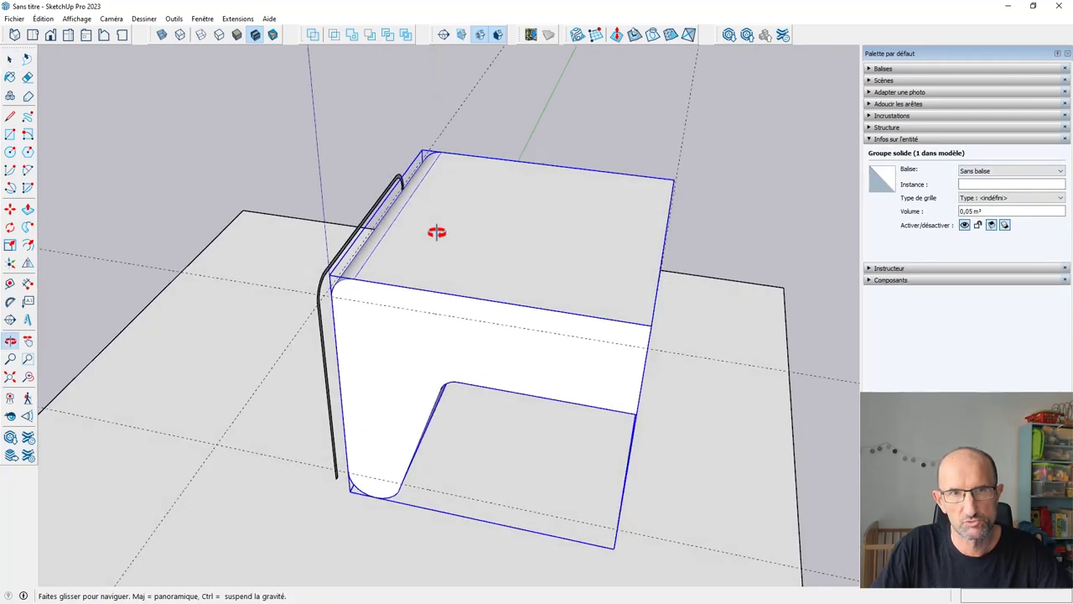
{"action": "scroll", "coordinate": [316, 259], "scroll_direction": "up", "scroll_amount": 4}
{"action": "scroll", "coordinate": [344, 268], "scroll_direction": "up", "scroll_amount": 2}
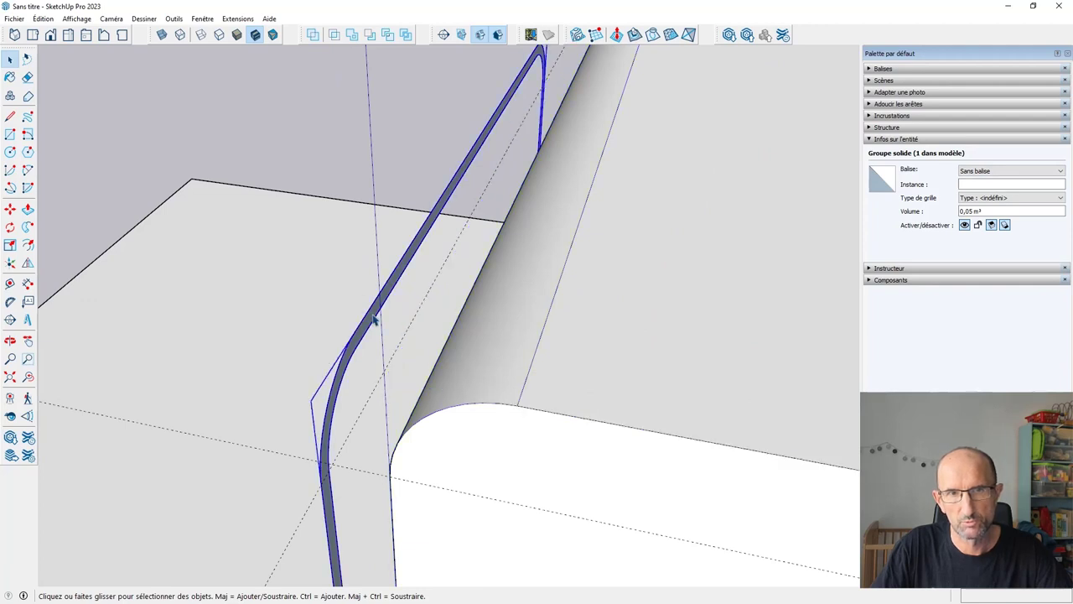
{"action": "double_click", "coordinate": [373, 313]}
{"action": "middle_click_drag", "start_coordinate": [374, 312], "coordinate": [414, 300]}
Push/Pull the rail profile across to the box's far side to give the frame thickness.
{"action": "key", "text": "p"}
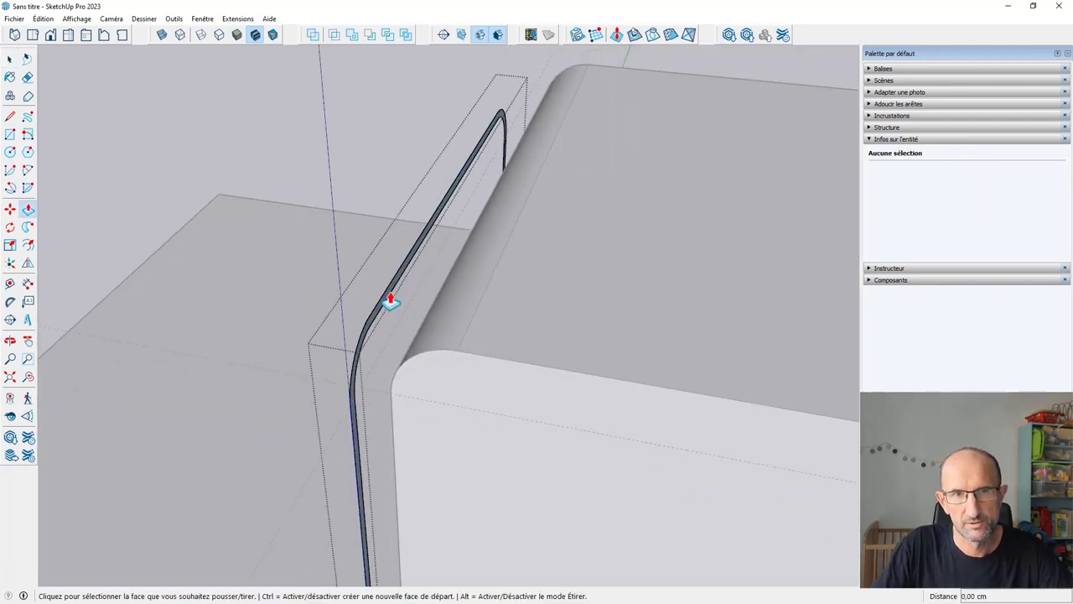
{"action": "left_click", "coordinate": [390, 302]}
{"action": "middle_click_drag", "start_coordinate": [390, 300], "coordinate": [472, 292]}
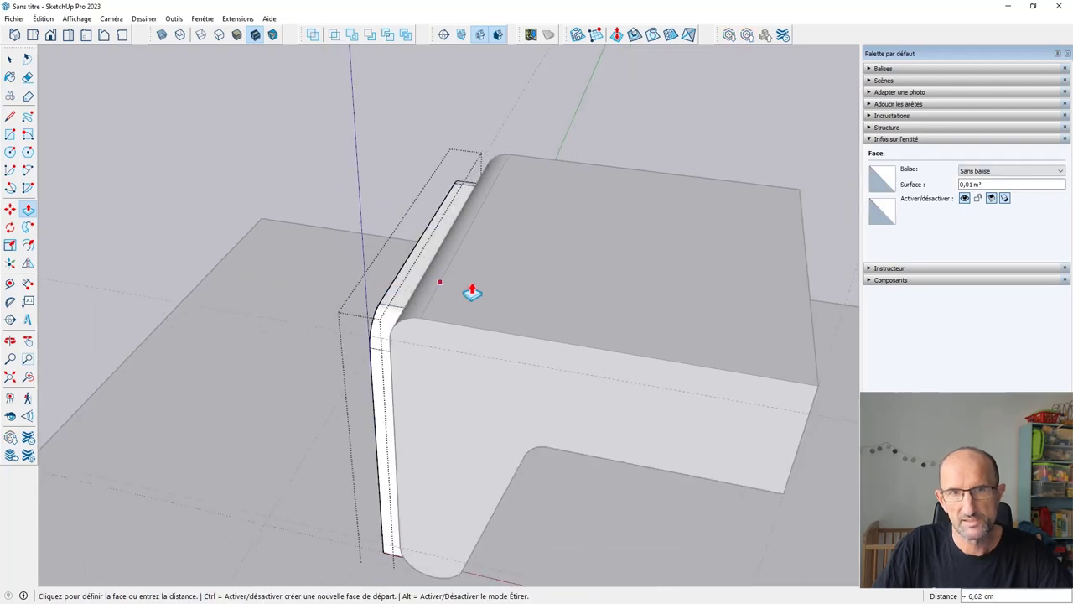
{"action": "left_click", "coordinate": [804, 280]}
{"action": "middle_click_drag", "start_coordinate": [808, 278], "coordinate": [694, 206]}
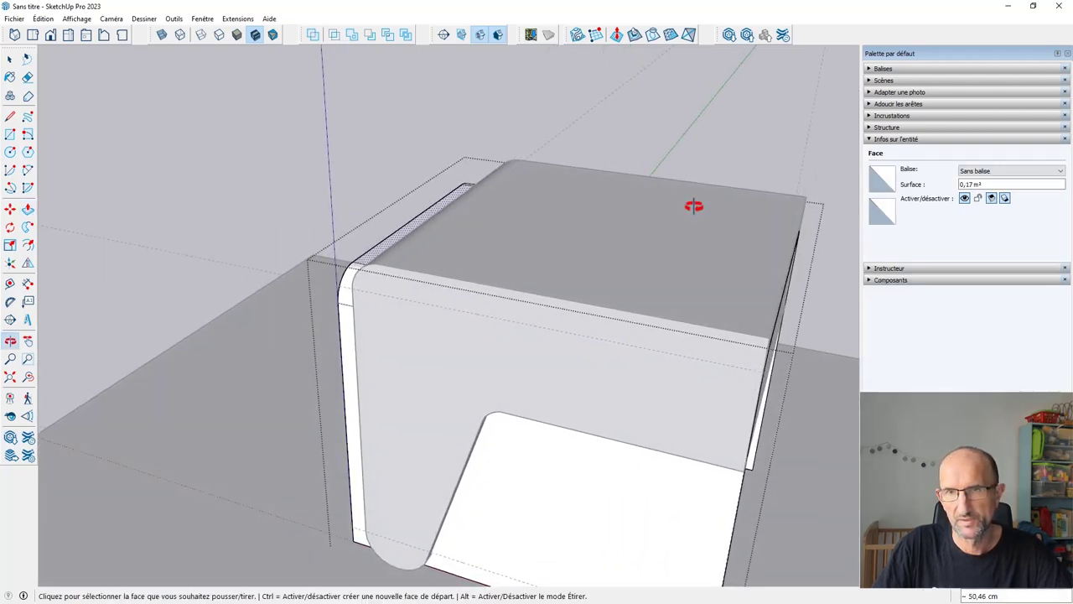
{"action": "scroll", "coordinate": [693, 206], "scroll_direction": "down", "scroll_amount": 3}
Orbit to a three-quarter view of the table and select the inner frame group.
{"action": "mouse_move", "coordinate": [683, 132]}
{"action": "middle_mouse_down"}
{"action": "mouse_move", "coordinate": [735, 216]}
{"action": "mouse_move", "coordinate": [369, 126]}
{"action": "middle_mouse_up"}
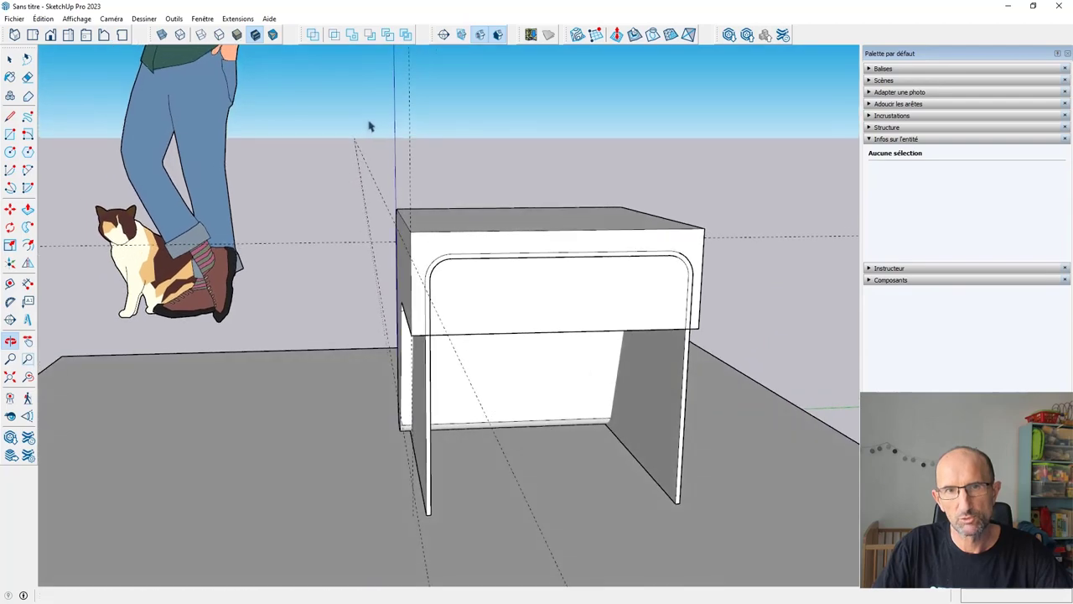
{"action": "scroll", "coordinate": [411, 287], "scroll_direction": "up", "scroll_amount": 3}
{"action": "scroll", "coordinate": [417, 280], "scroll_direction": "down", "scroll_amount": 3}
{"action": "mouse_move", "coordinate": [393, 235]}
{"action": "middle_mouse_down"}
{"action": "mouse_move", "coordinate": [306, 222]}
{"action": "mouse_move", "coordinate": [522, 223]}
{"action": "mouse_move", "coordinate": [643, 187]}
{"action": "mouse_move", "coordinate": [379, 170]}
{"action": "mouse_move", "coordinate": [359, 203]}
{"action": "mouse_move", "coordinate": [496, 227]}
{"action": "mouse_move", "coordinate": [320, 226]}
{"action": "mouse_move", "coordinate": [592, 232]}
{"action": "middle_mouse_up"}
{"action": "scroll", "coordinate": [410, 218], "scroll_direction": "up", "scroll_amount": 3}
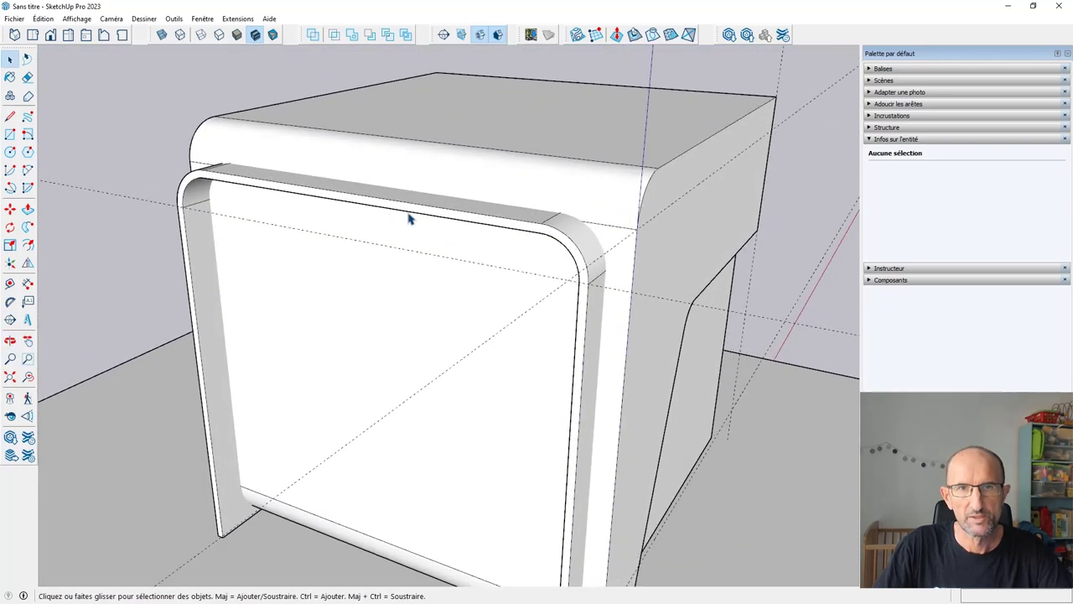
{"action": "left_click", "coordinate": [494, 217]}
{"action": "left_click", "coordinate": [520, 186]}
{"action": "scroll", "coordinate": [519, 186], "scroll_direction": "down", "scroll_amount": 1}
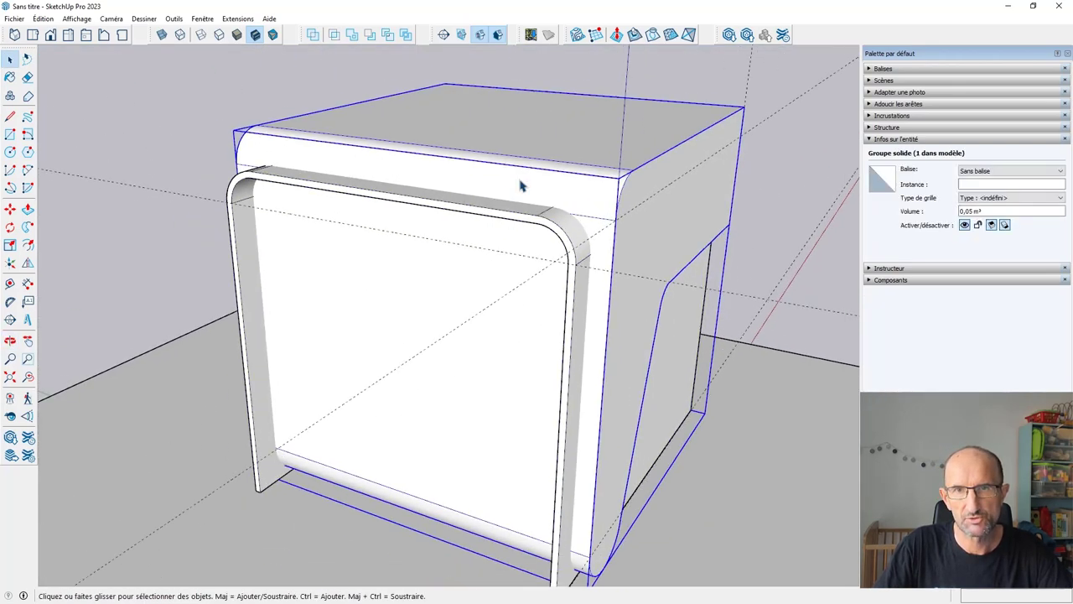
{"action": "scroll", "coordinate": [520, 186], "scroll_direction": "down", "scroll_amount": 2}
{"action": "middle_click_drag", "start_coordinate": [522, 210], "coordinate": [360, 73]}
{"action": "left_click", "coordinate": [360, 72]}
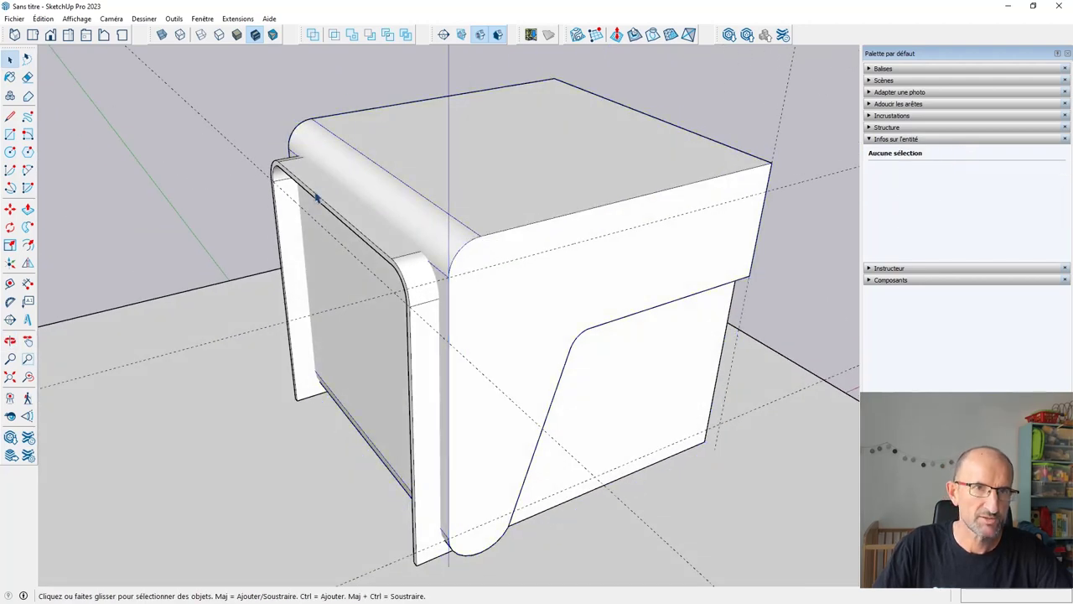
{"action": "left_click", "coordinate": [317, 197]}
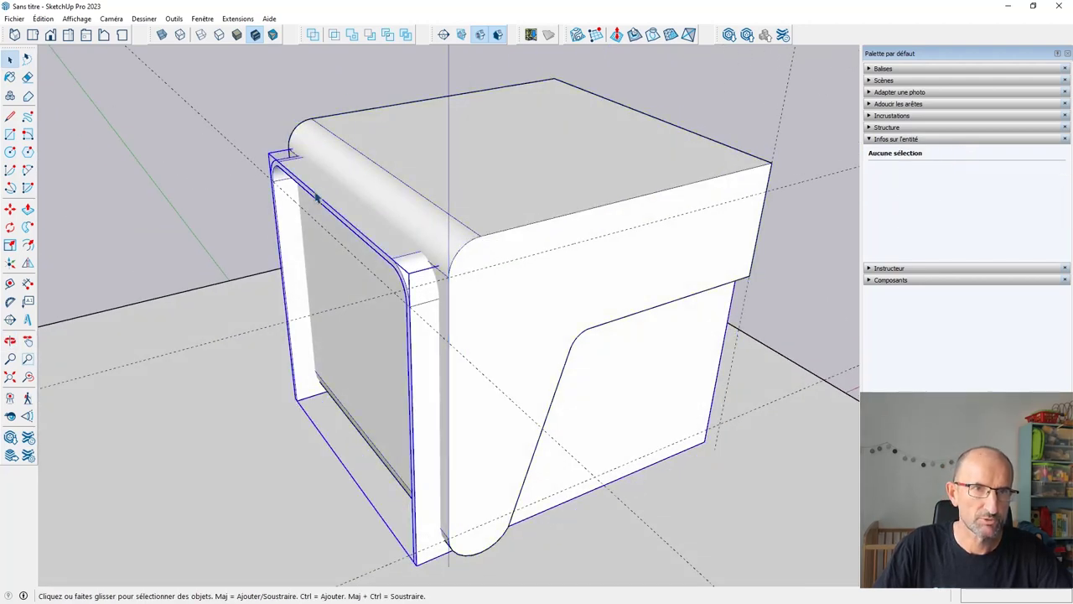
{"action": "left_click", "coordinate": [399, 155], "text": "shift"}
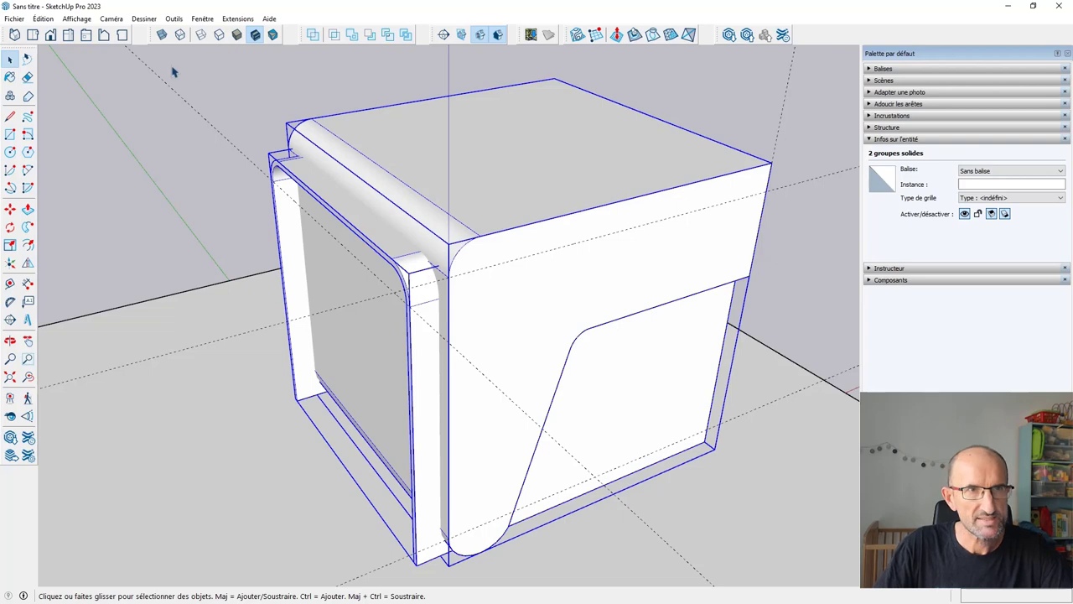
{"action": "left_click", "coordinate": [175, 20]}
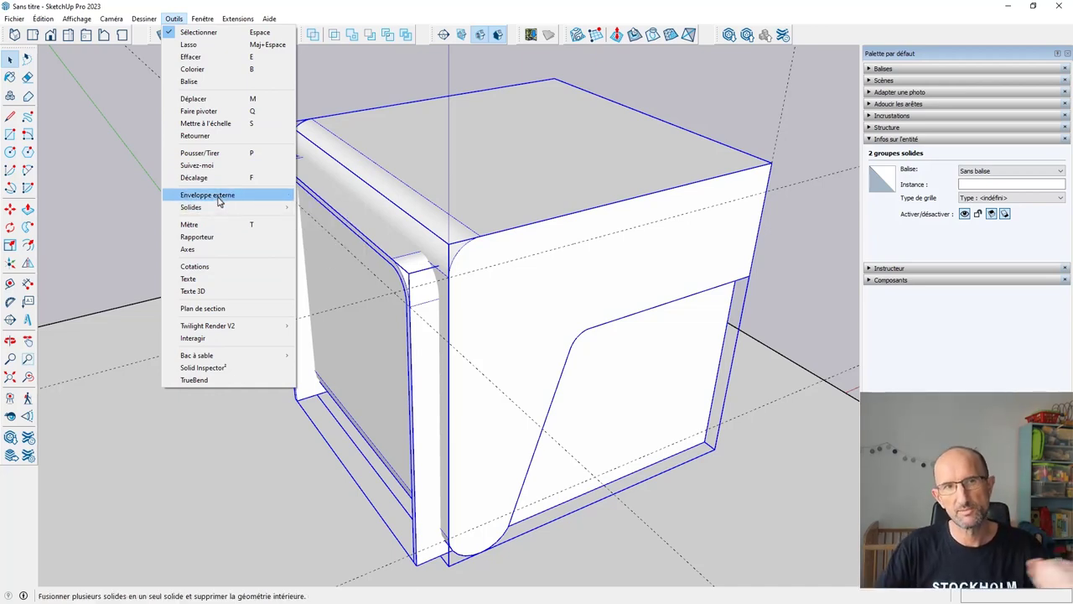
{"action": "mouse_move", "coordinate": [192, 207]}
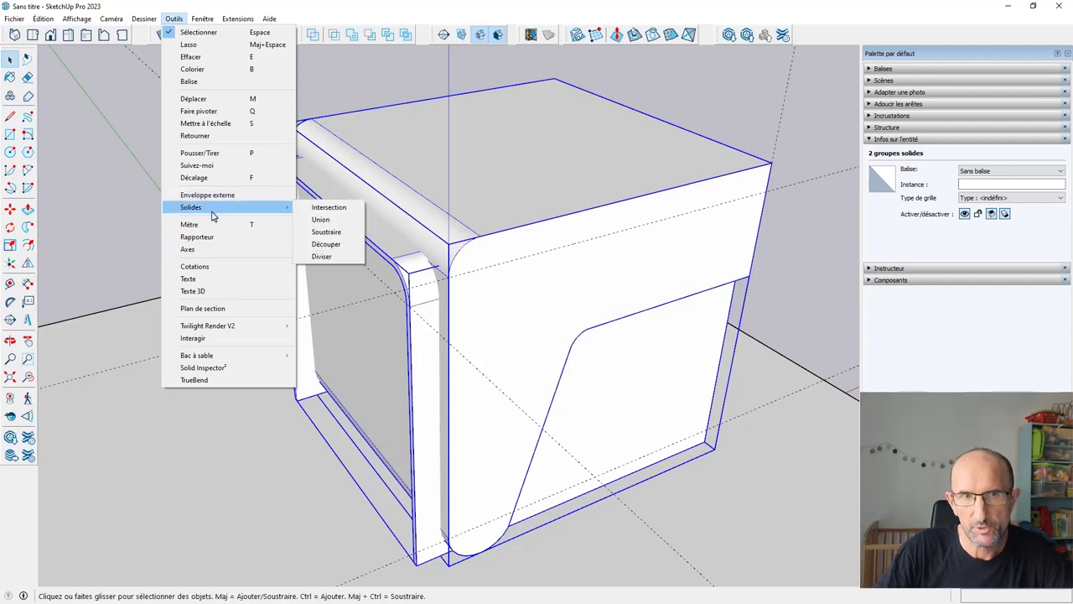
{"action": "left_click", "coordinate": [328, 207]}
{"action": "mouse_move", "coordinate": [439, 239]}
{"action": "middle_mouse_down"}
{"action": "mouse_move", "coordinate": [688, 240]}
{"action": "mouse_move", "coordinate": [506, 237]}
{"action": "mouse_move", "coordinate": [639, 259]}
{"action": "mouse_move", "coordinate": [411, 257]}
{"action": "mouse_move", "coordinate": [87, 187]}
{"action": "mouse_move", "coordinate": [580, 208]}
{"action": "mouse_move", "coordinate": [444, 224]}
{"action": "mouse_move", "coordinate": [359, 266]}
{"action": "mouse_move", "coordinate": [668, 309]}
{"action": "mouse_move", "coordinate": [721, 163]}
{"action": "mouse_move", "coordinate": [556, 242]}
{"action": "mouse_move", "coordinate": [204, 312]}
{"action": "mouse_move", "coordinate": [199, 336]}
{"action": "middle_mouse_up"}
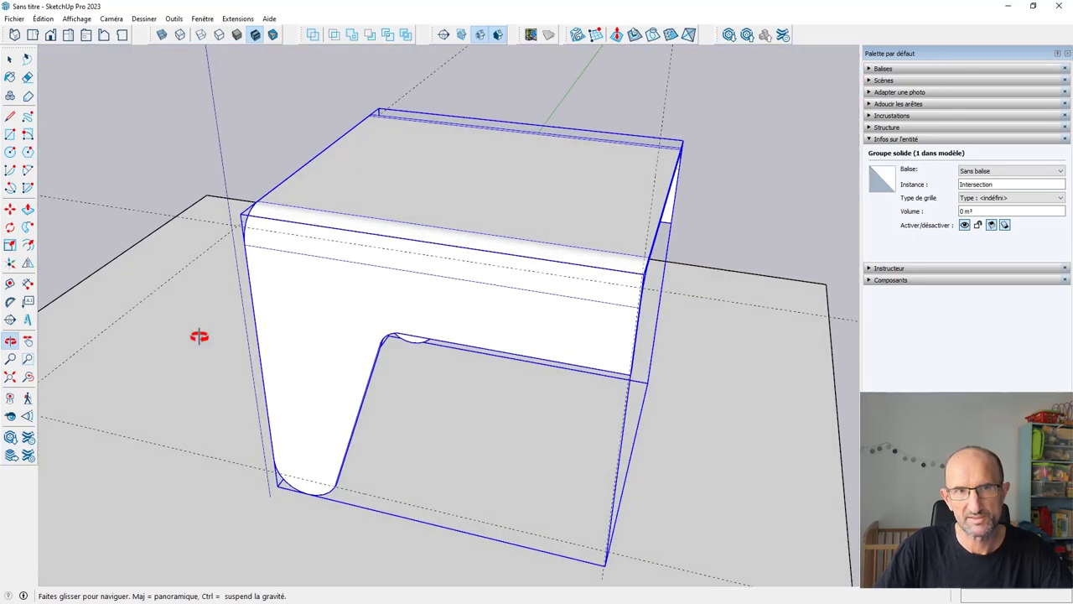
{"action": "scroll", "coordinate": [473, 281], "scroll_direction": "down", "scroll_amount": 3}
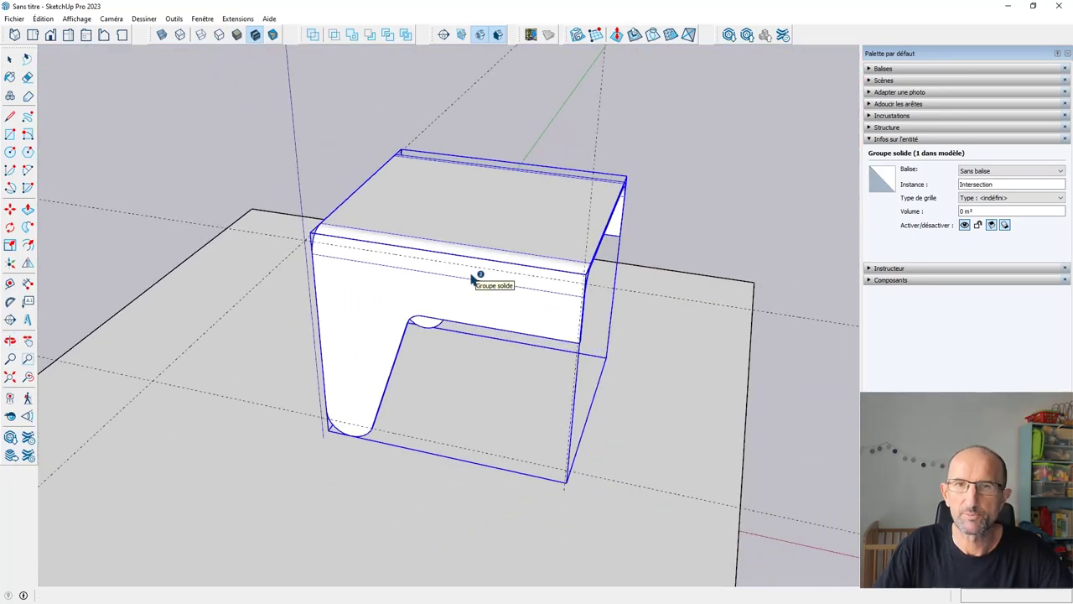
{"action": "middle_click_drag", "start_coordinate": [479, 271], "coordinate": [548, 307]}
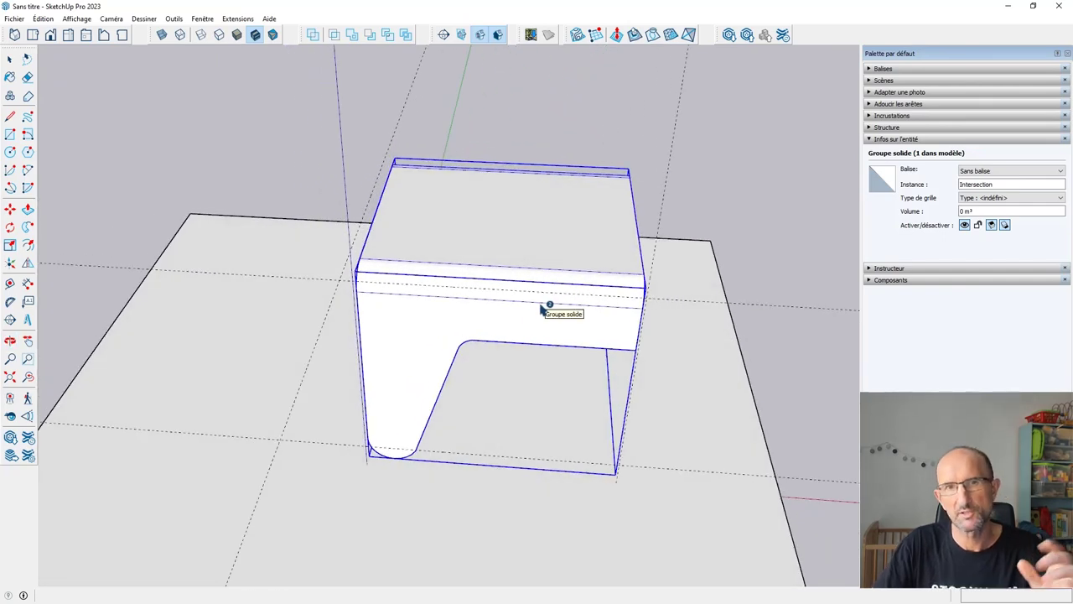
{"action": "mouse_move", "coordinate": [541, 308]}
{"action": "middle_mouse_down"}
{"action": "mouse_move", "coordinate": [419, 342]}
{"action": "mouse_move", "coordinate": [570, 322]}
{"action": "mouse_move", "coordinate": [488, 448]}
{"action": "middle_mouse_up"}
Undo the intersection, briefly edit the box group, and orbit out to the whole table.
{"action": "left_click", "coordinate": [490, 444]}
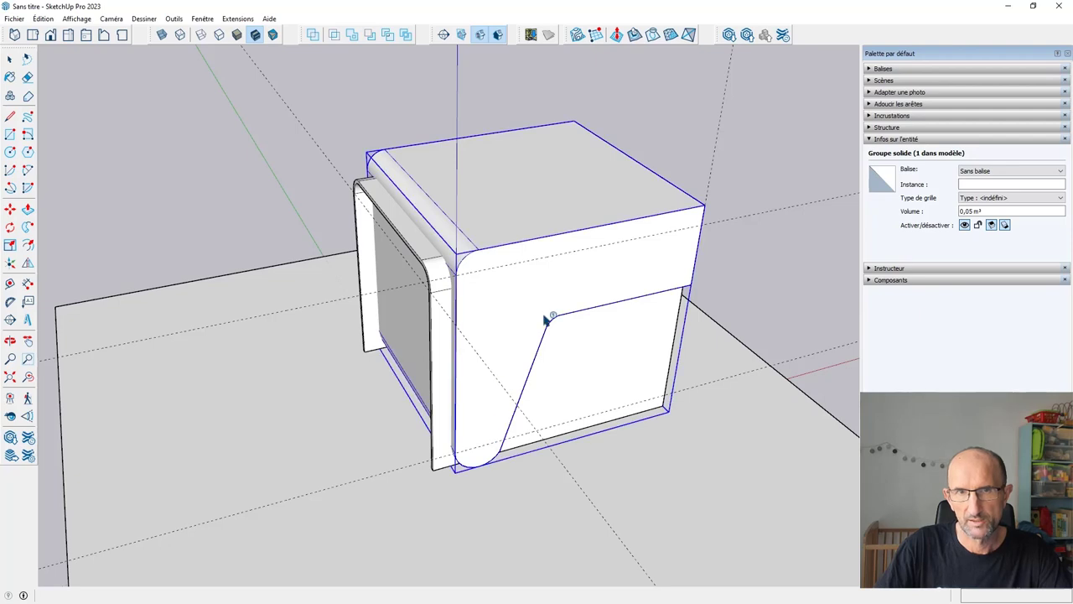
{"action": "key", "text": "space"}
{"action": "double_click", "coordinate": [638, 209]}
{"action": "scroll", "coordinate": [687, 207], "scroll_direction": "up", "scroll_amount": 2}
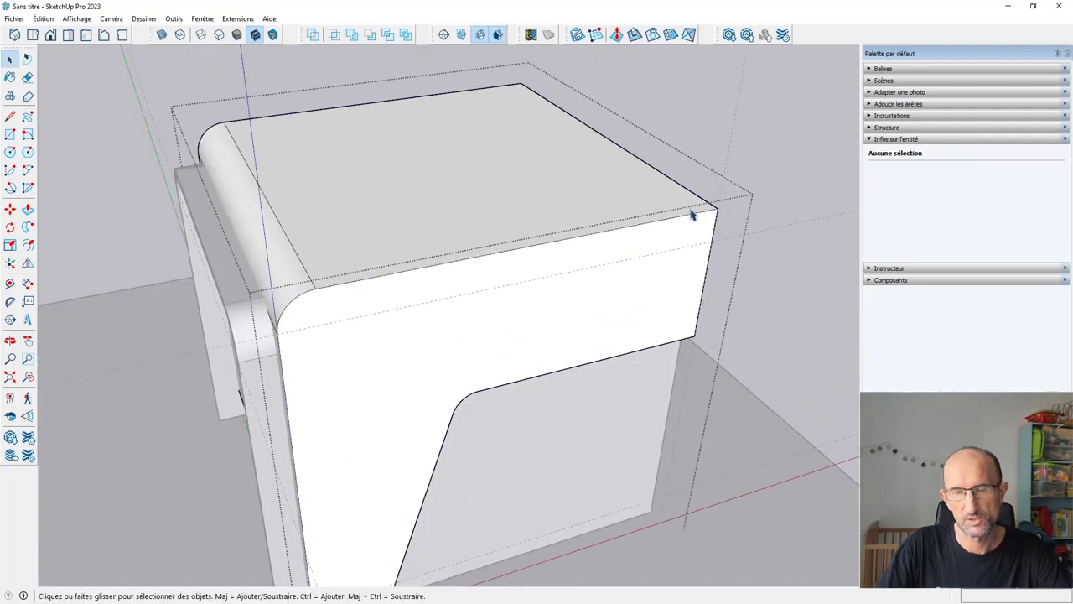
{"action": "key", "text": "l"}
{"action": "left_click", "coordinate": [717, 206]}
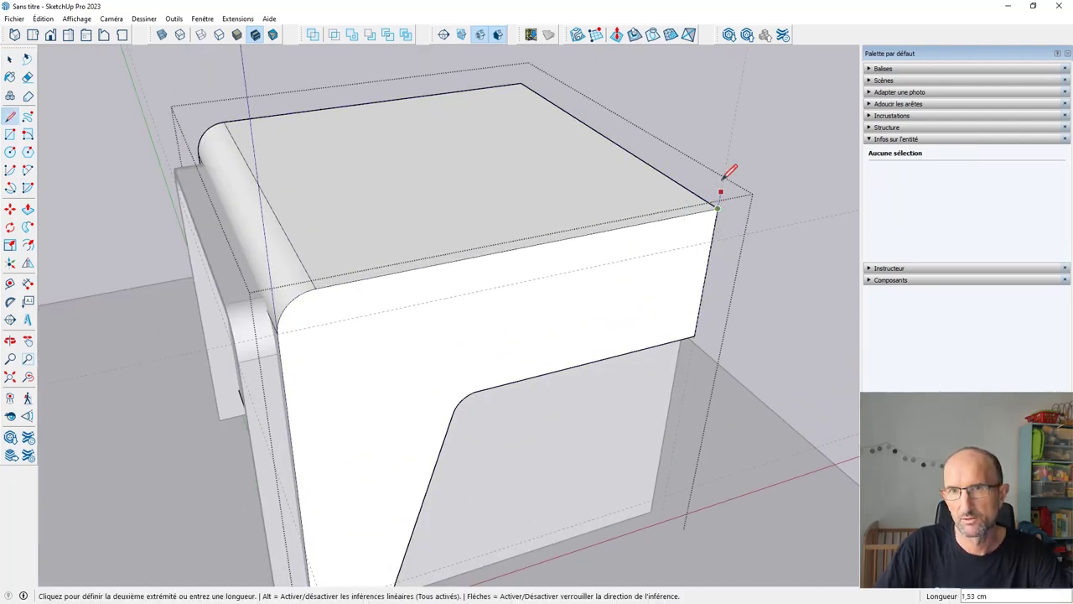
{"action": "key", "text": "space"}
{"action": "scroll", "coordinate": [755, 180], "scroll_direction": "down", "scroll_amount": 3}
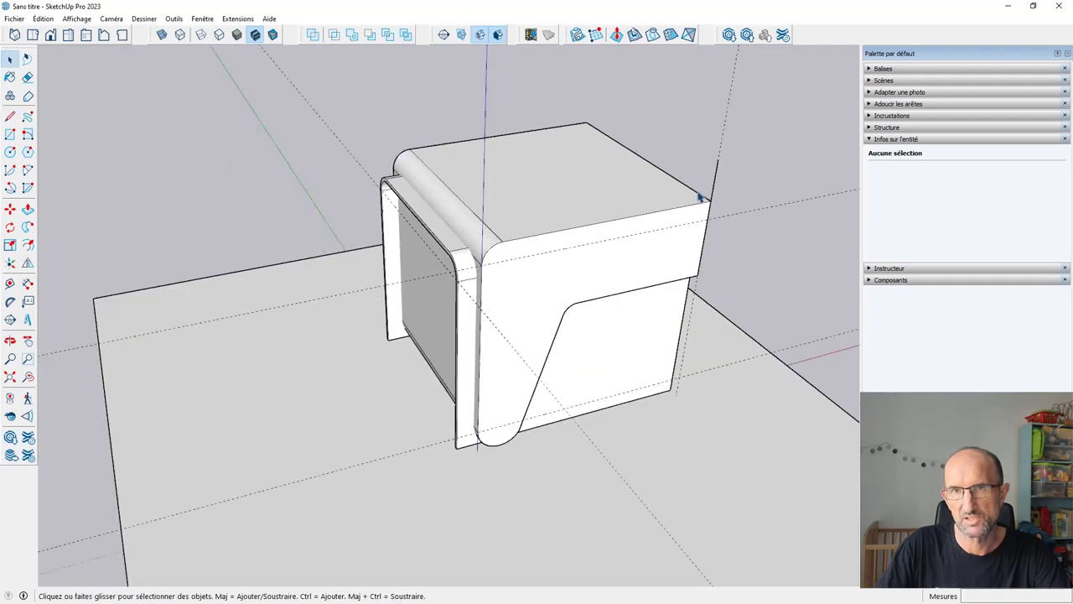
{"action": "middle_click_drag", "start_coordinate": [702, 192], "coordinate": [490, 296]}
{"action": "scroll", "coordinate": [453, 297], "scroll_direction": "up", "scroll_amount": 3}
Select the side frame and upper box groups and run a Solids operation to cut the box.
{"action": "left_click", "coordinate": [452, 258]}
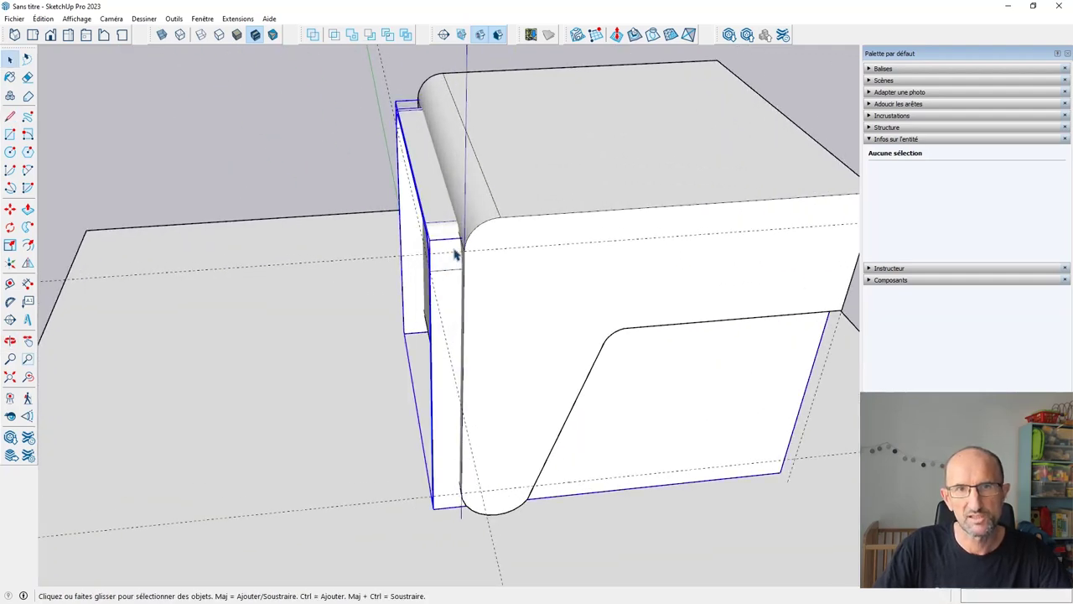
{"action": "left_click", "coordinate": [556, 232], "text": "ctrl"}
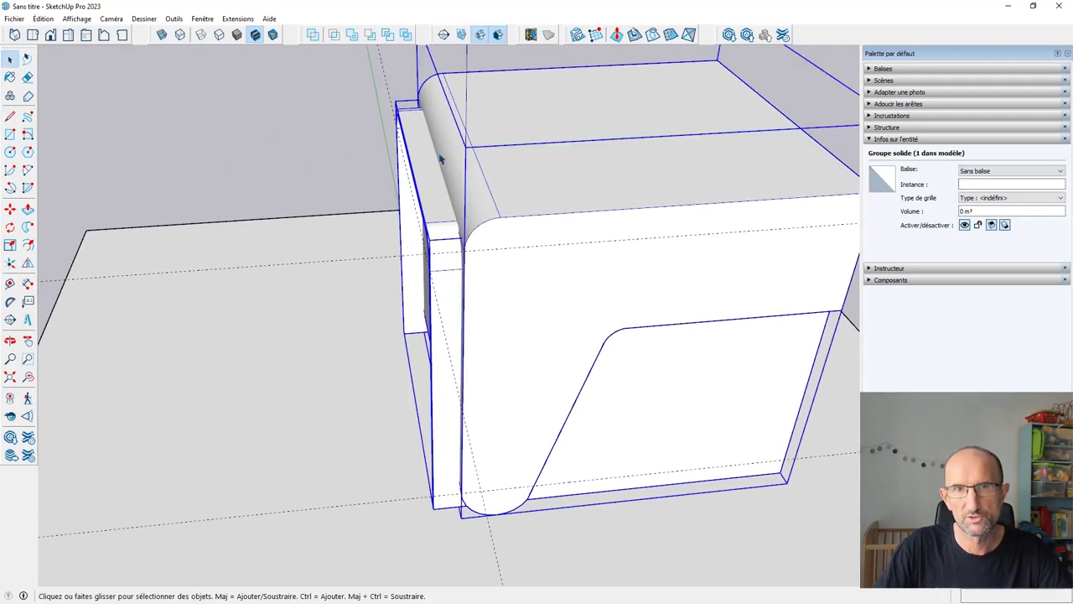
{"action": "left_click", "coordinate": [174, 18]}
{"action": "mouse_move", "coordinate": [191, 207]}
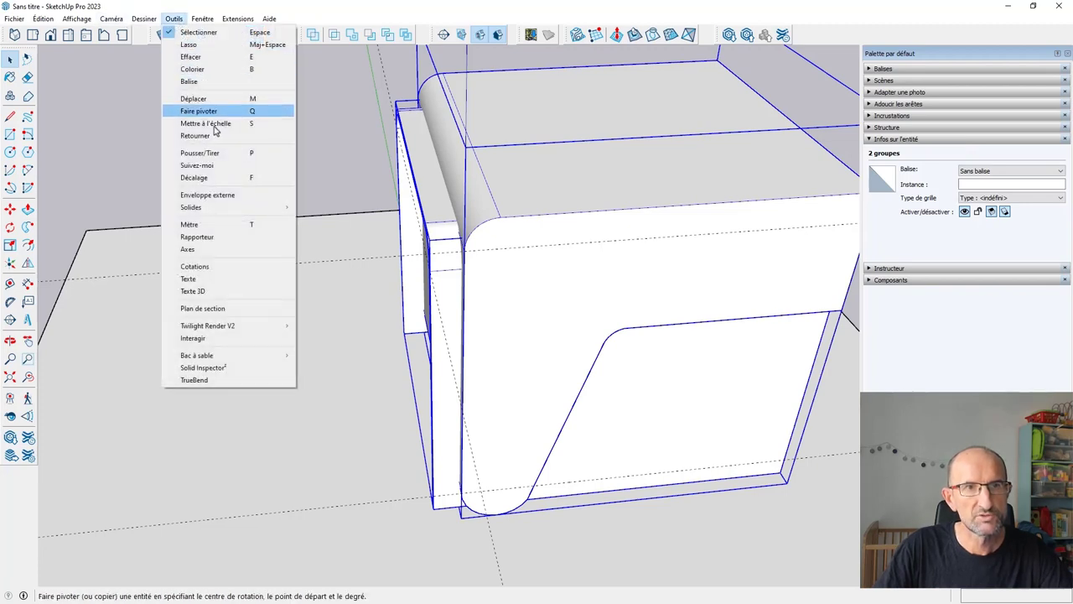
{"action": "left_click", "coordinate": [329, 207]}
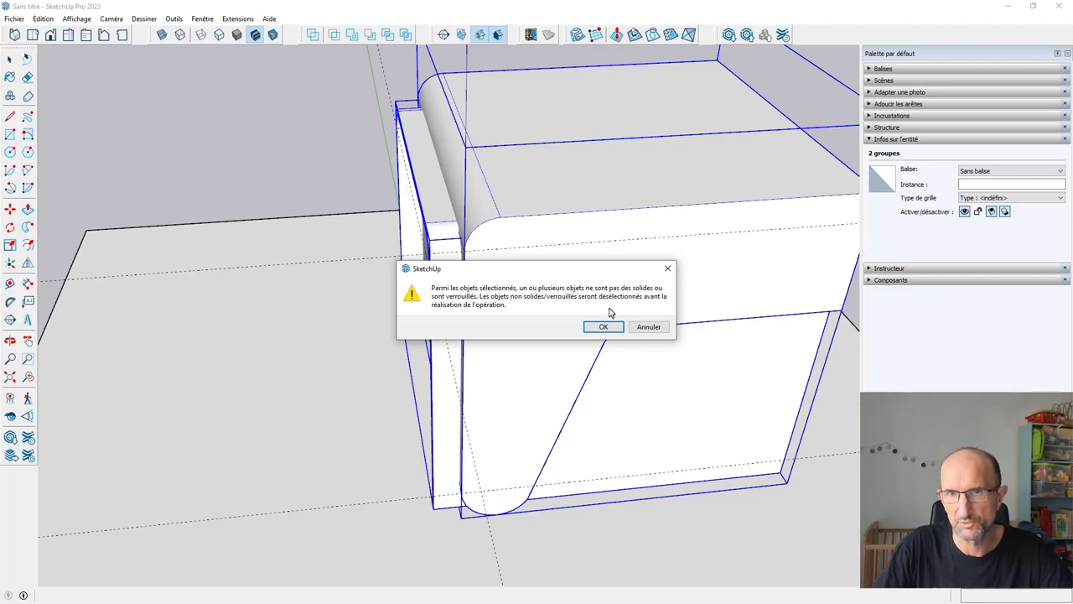
{"action": "left_click", "coordinate": [608, 328]}
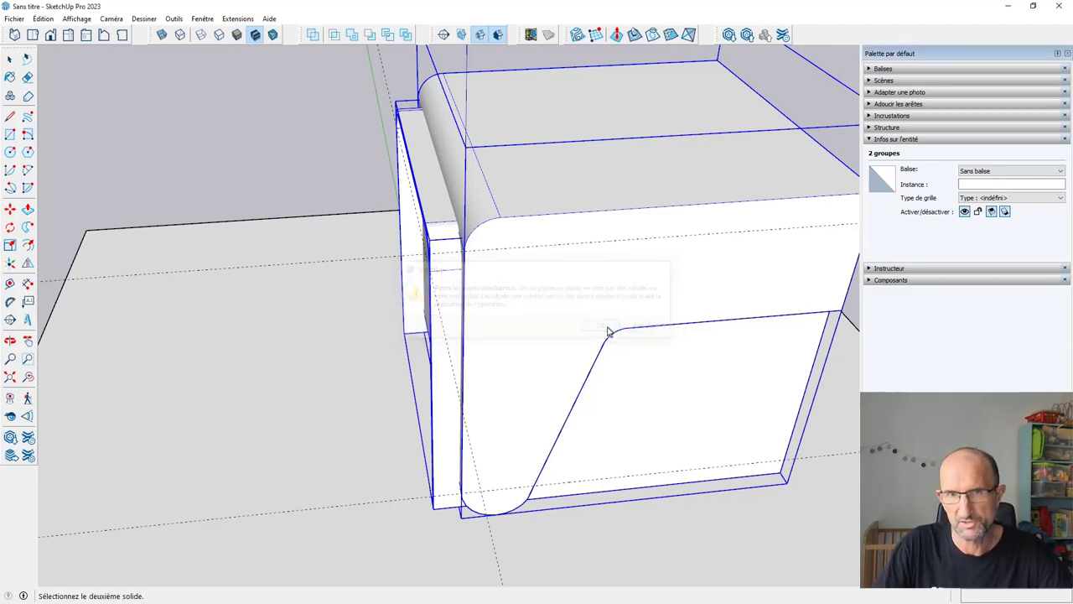
{"action": "mouse_move", "coordinate": [608, 328]}
{"action": "middle_mouse_down"}
{"action": "mouse_move", "coordinate": [522, 304]}
{"action": "mouse_move", "coordinate": [600, 287]}
{"action": "mouse_move", "coordinate": [554, 282]}
{"action": "mouse_move", "coordinate": [532, 295]}
{"action": "middle_mouse_up"}
{"action": "left_click", "coordinate": [711, 223]}
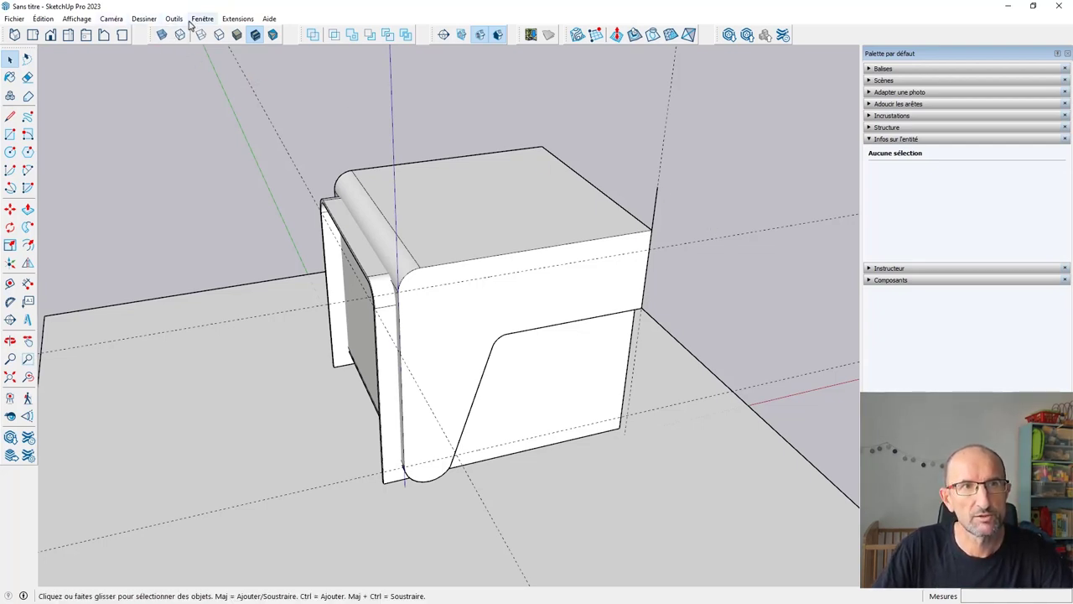
Turn on the Solid Inspector and Solides toolbars.
{"action": "left_click", "coordinate": [88, 21]}
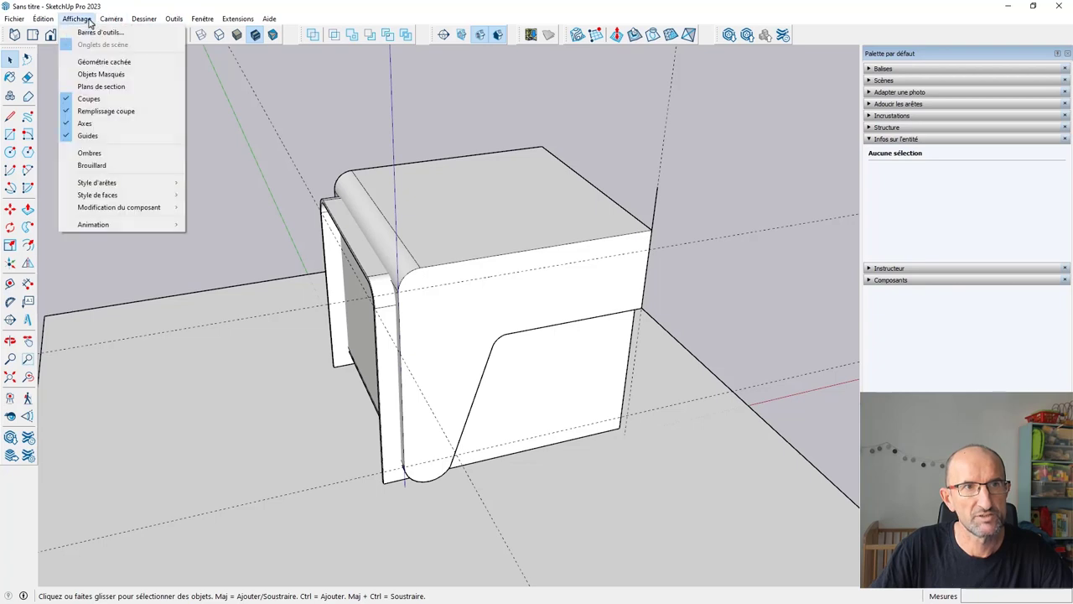
{"action": "left_click", "coordinate": [99, 32]}
{"action": "scroll", "coordinate": [494, 317], "scroll_direction": "down", "scroll_amount": 5}
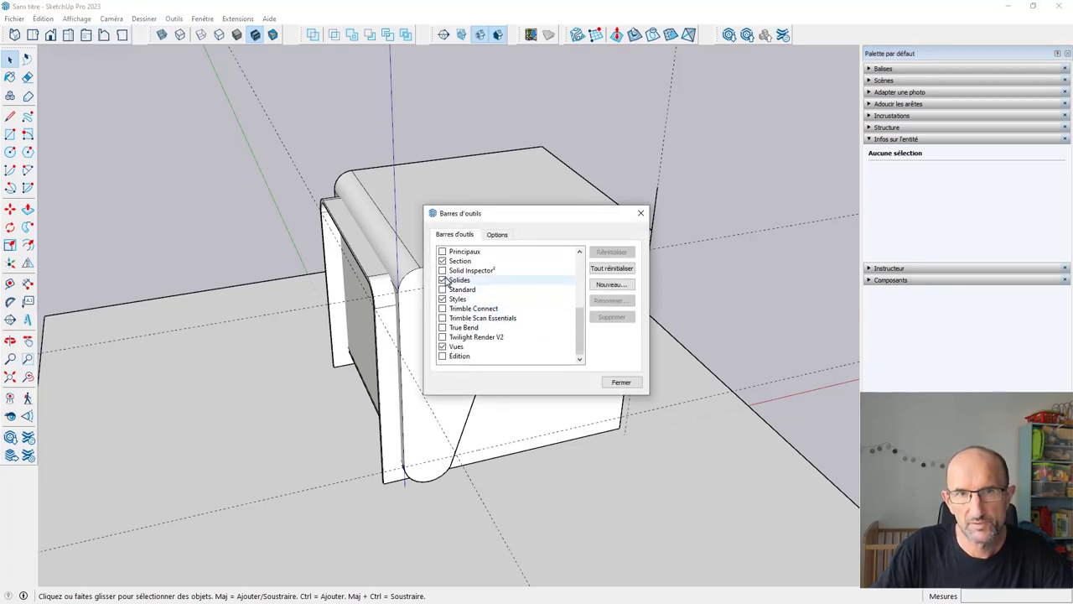
{"action": "left_click", "coordinate": [443, 274]}
{"action": "left_click", "coordinate": [443, 279]}
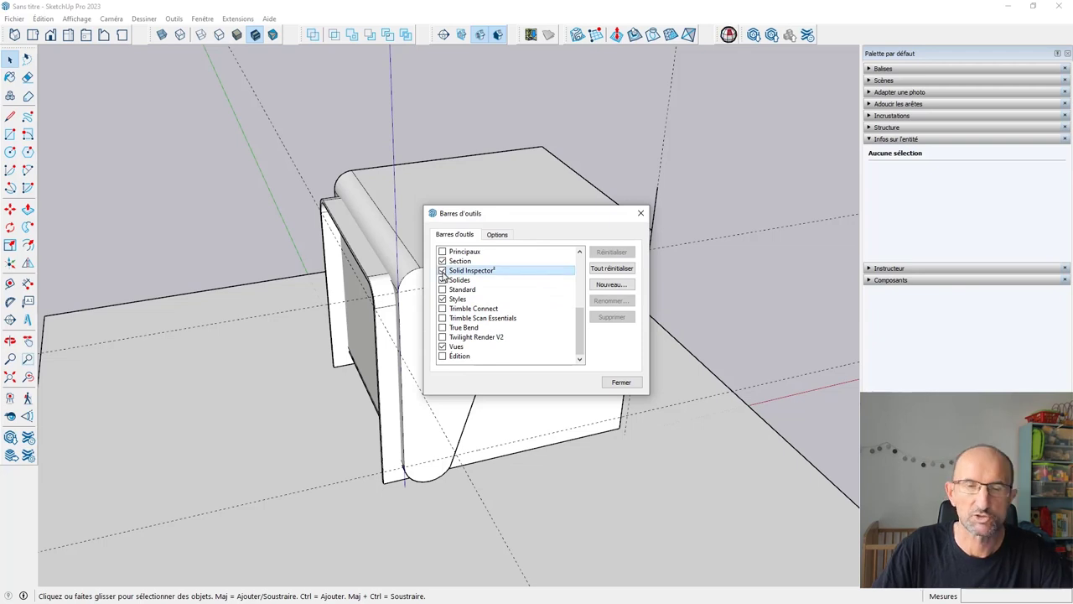
{"action": "left_click", "coordinate": [640, 214]}
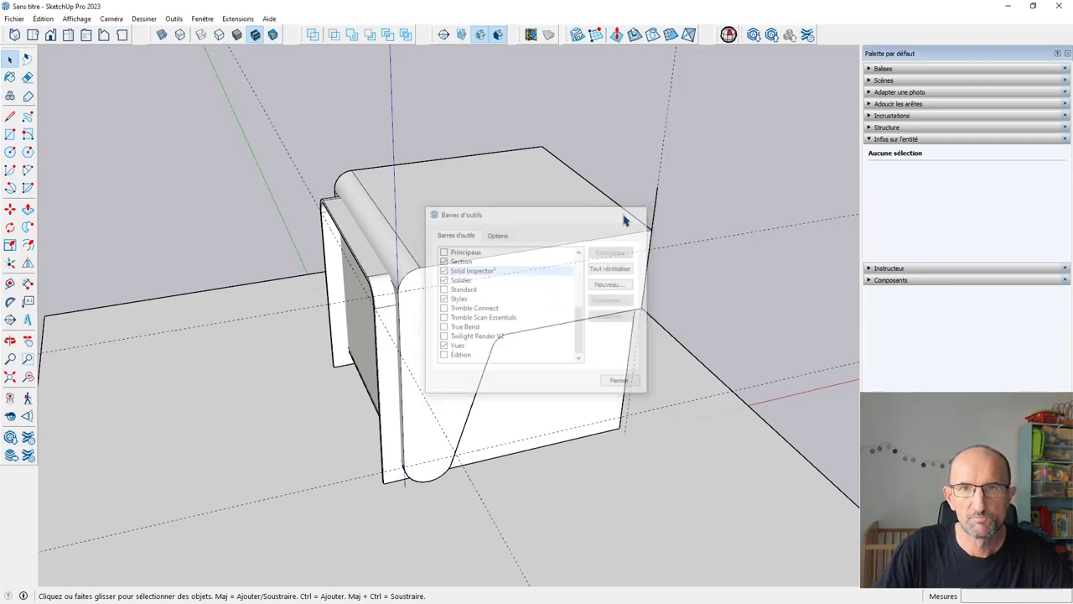
Check the Solid Inspector² details in the extension manager, then open the Extension Warehouse.
{"action": "left_click", "coordinate": [238, 20]}
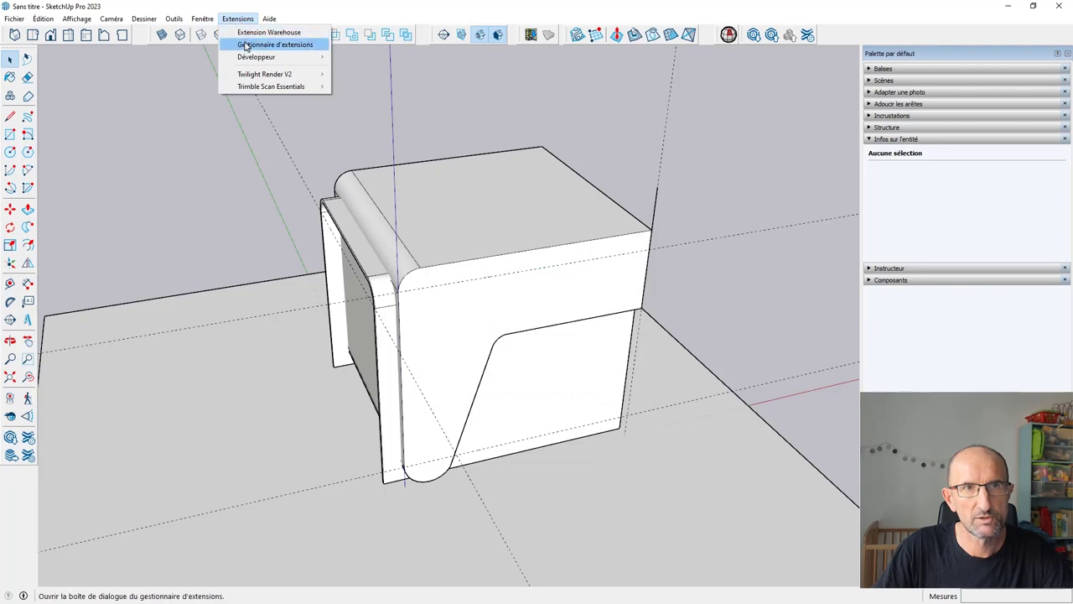
{"action": "left_click", "coordinate": [248, 46]}
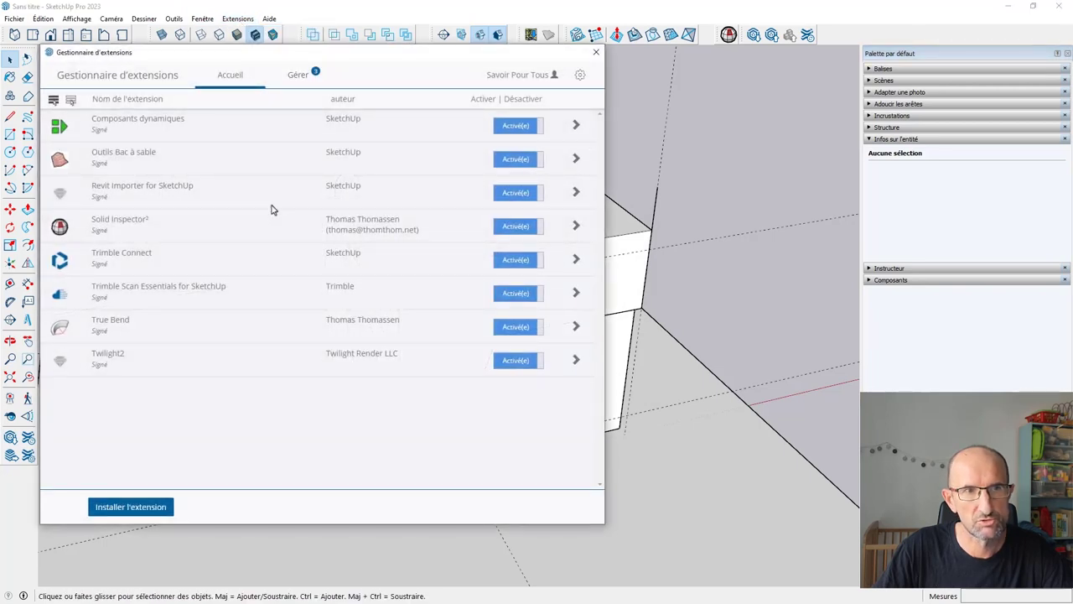
{"action": "left_click", "coordinate": [576, 226]}
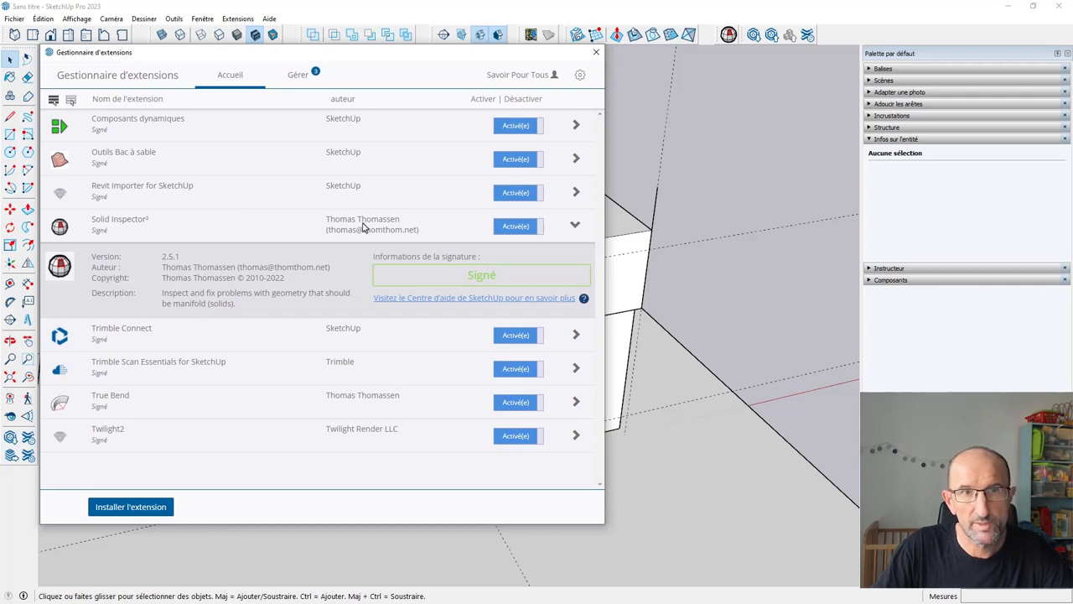
{"action": "left_click", "coordinate": [597, 53]}
{"action": "left_click", "coordinate": [238, 19]}
{"action": "left_click", "coordinate": [268, 32]}
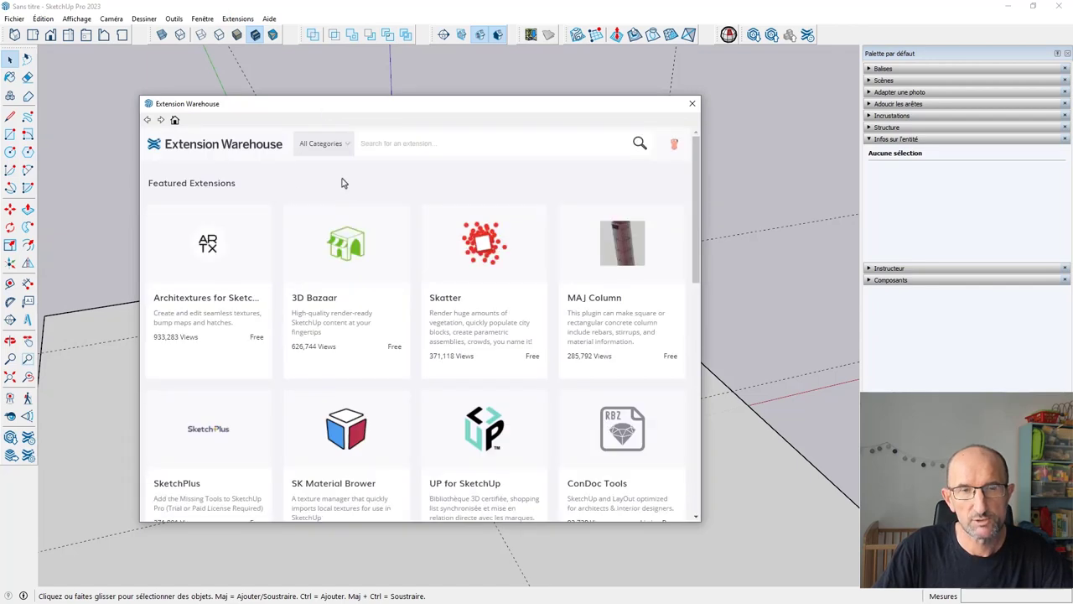
Search the Extension Warehouse for 'solid inspector', view the two results, then close it and orbit.
{"action": "left_click", "coordinate": [400, 141]}
{"action": "type", "text": "s"}
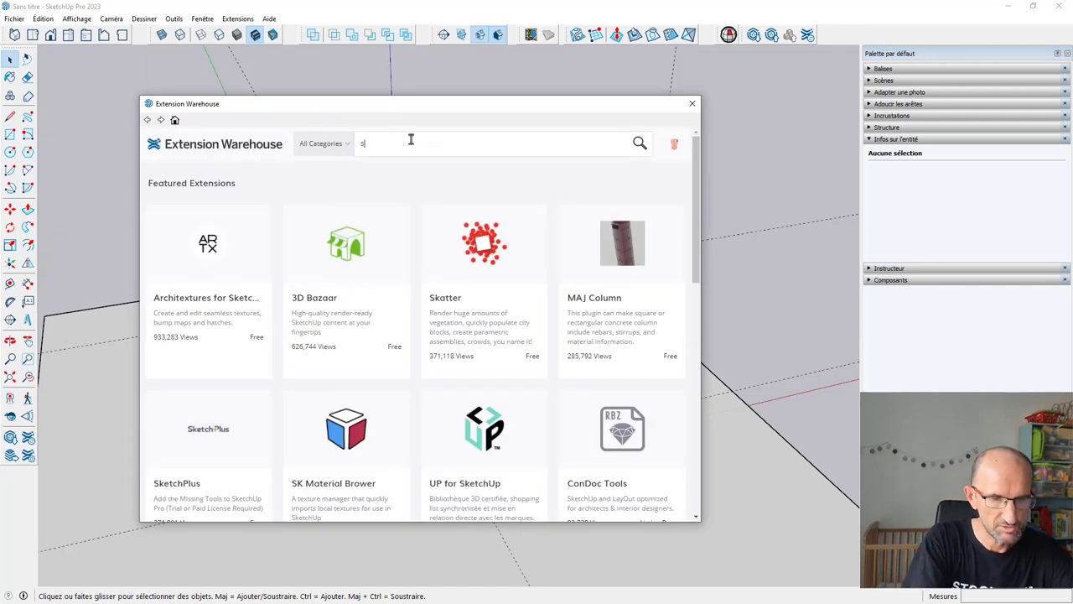
{"action": "type", "text": "olid"}
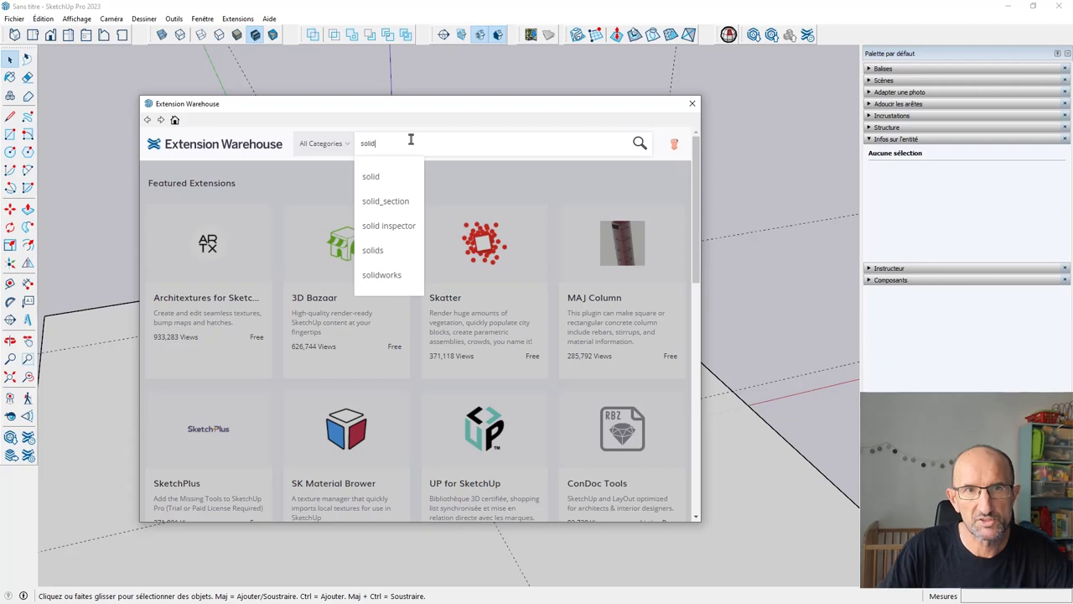
{"action": "left_click", "coordinate": [404, 226]}
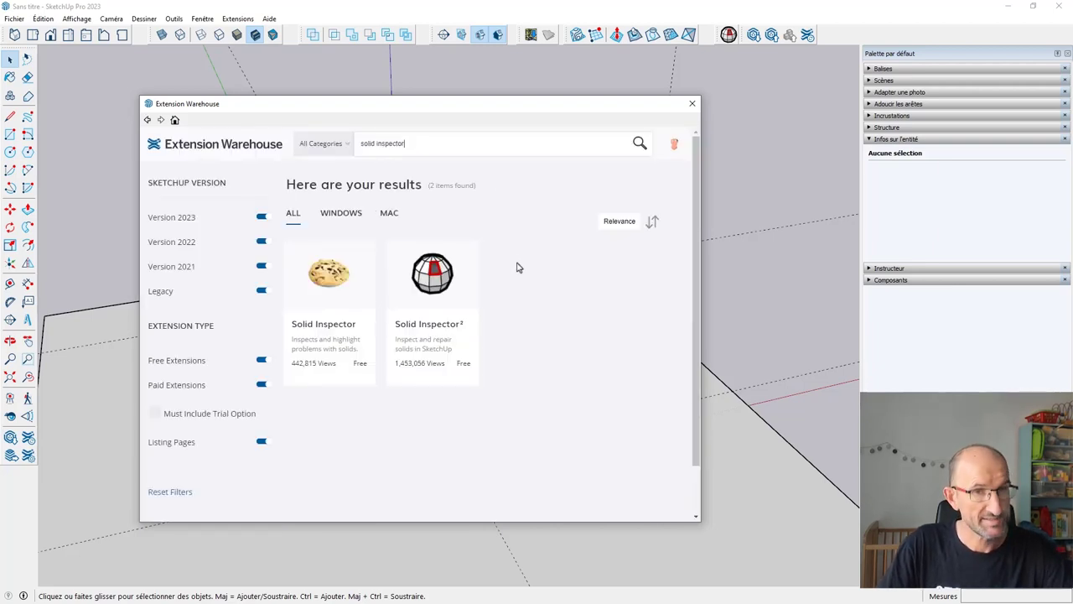
{"action": "left_click", "coordinate": [695, 104]}
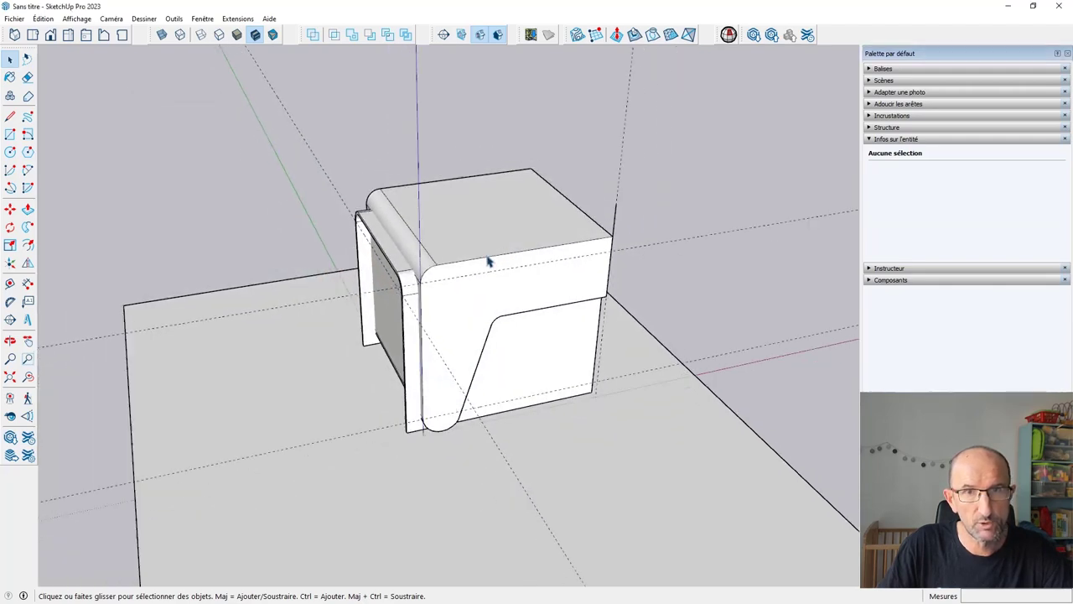
{"action": "middle_click_drag", "start_coordinate": [492, 259], "coordinate": [484, 283]}
{"action": "scroll", "coordinate": [443, 288], "scroll_direction": "up", "scroll_amount": 3}
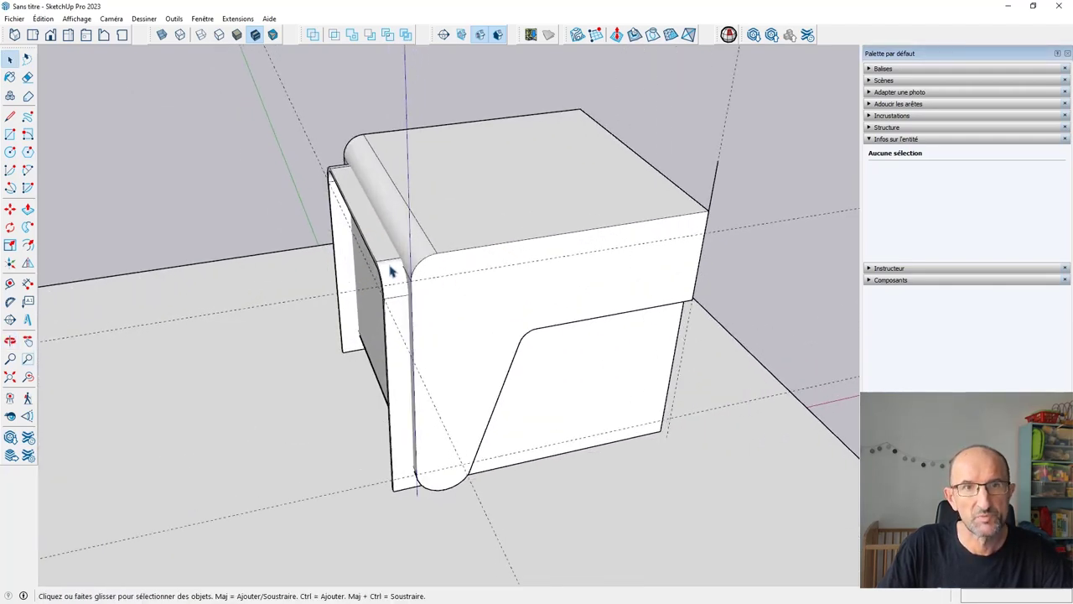
Select the thin side board and large block groups together and orbit to inspect them.
{"action": "left_click", "coordinate": [390, 270]}
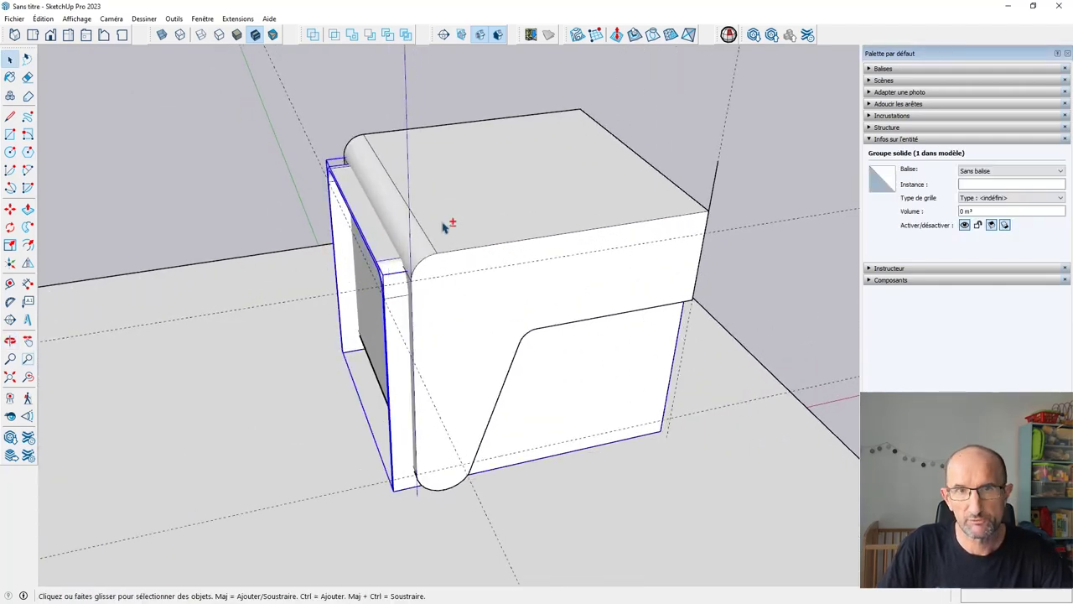
{"action": "left_click", "coordinate": [446, 226], "text": "shift"}
{"action": "middle_click_drag", "start_coordinate": [559, 233], "coordinate": [462, 231]}
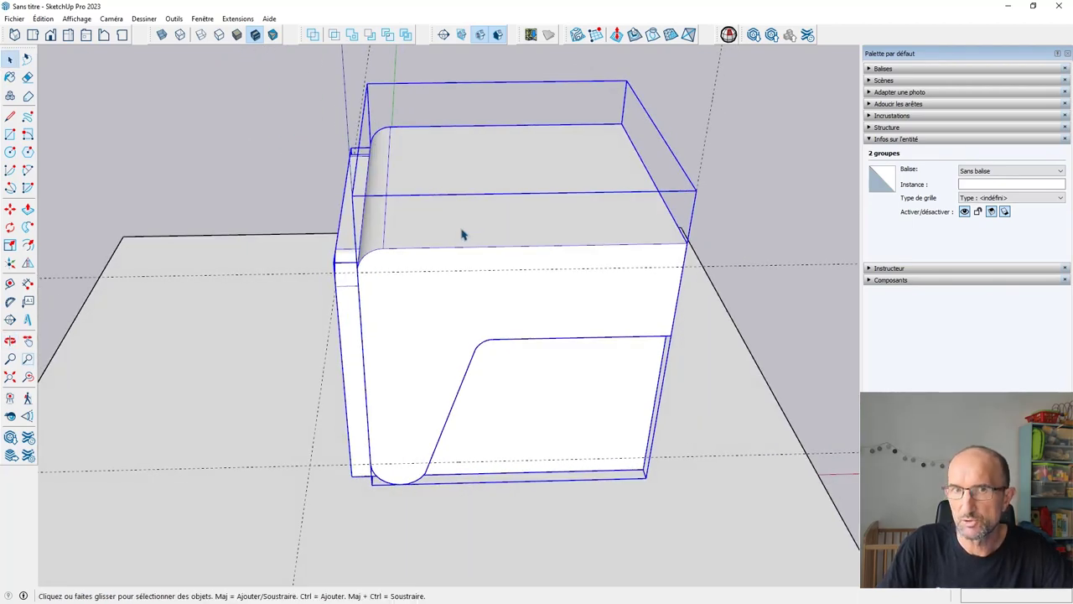
{"action": "middle_click_drag", "start_coordinate": [462, 235], "coordinate": [527, 242]}
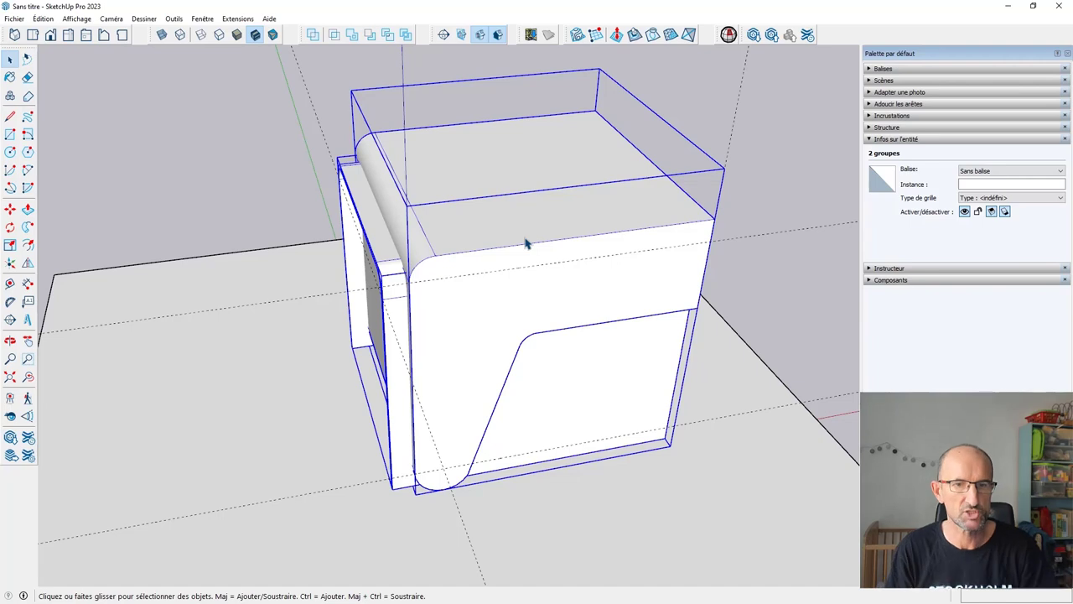
{"action": "left_click", "coordinate": [175, 22]}
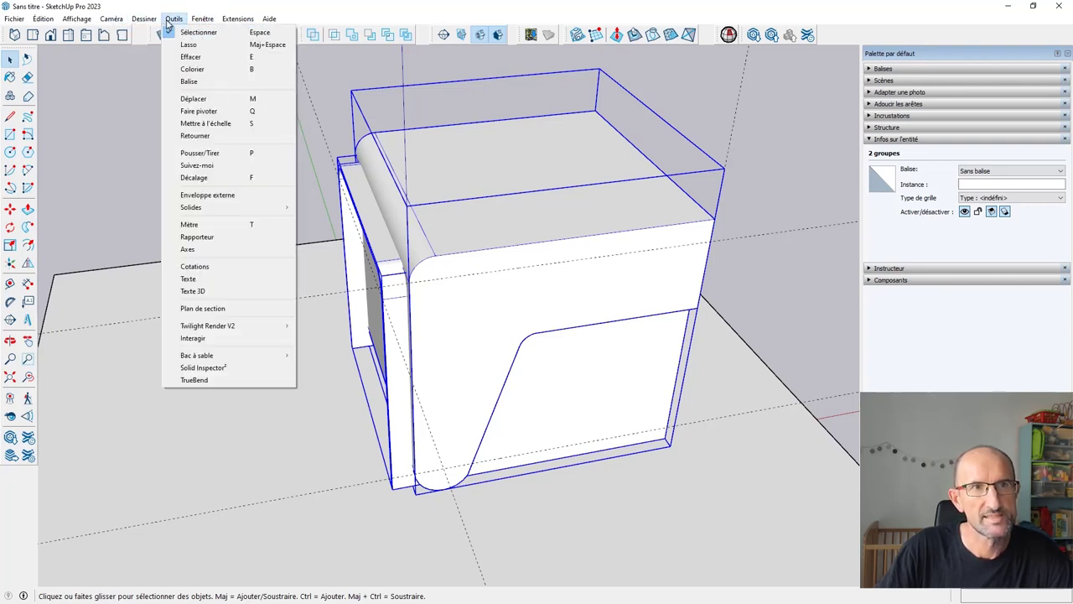
Review the toolbar visibility list, then collapse the Entity Info panel.
{"action": "left_click", "coordinate": [99, 36]}
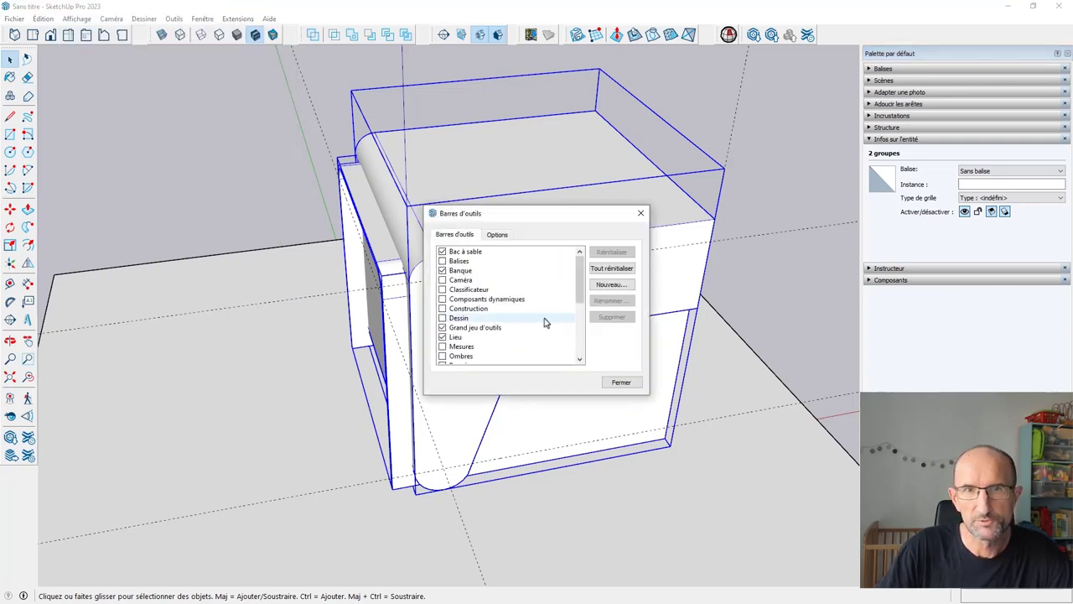
{"action": "scroll", "coordinate": [493, 327], "scroll_direction": "down", "scroll_amount": 4}
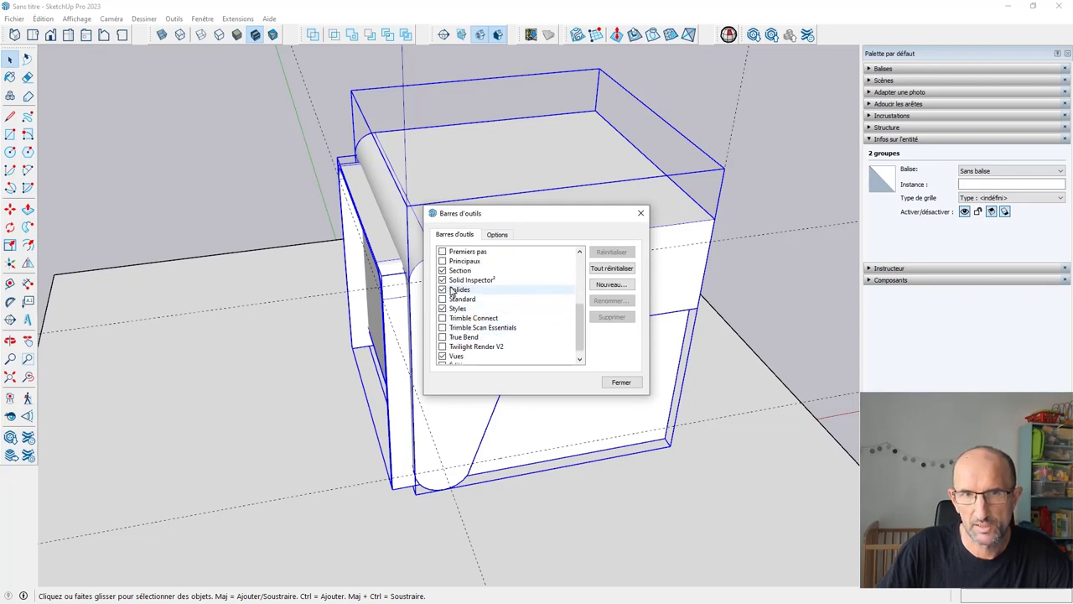
{"action": "left_click", "coordinate": [621, 383]}
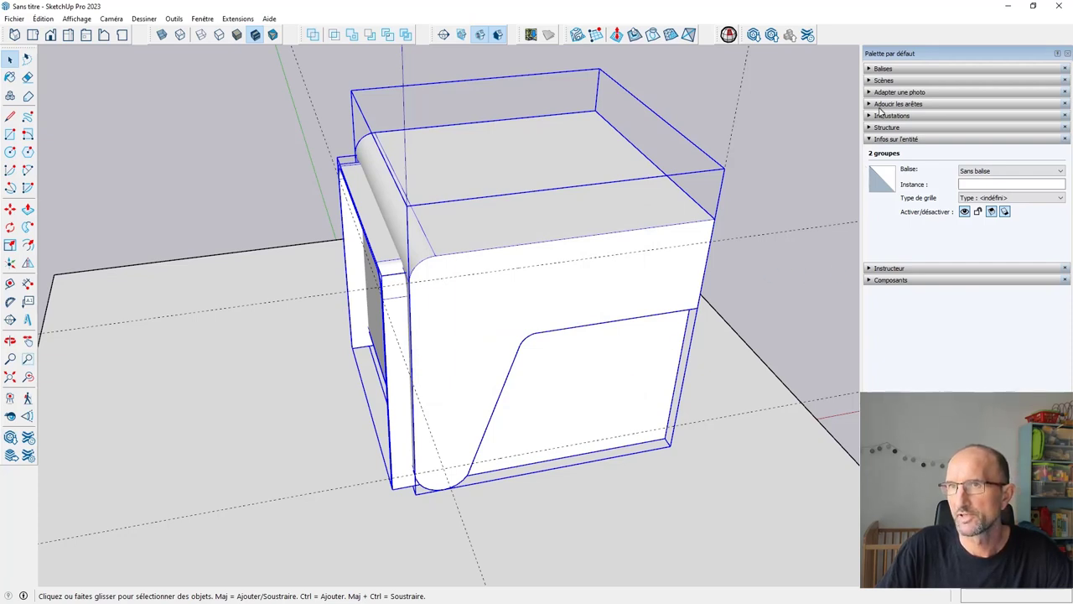
{"action": "left_click", "coordinate": [871, 140]}
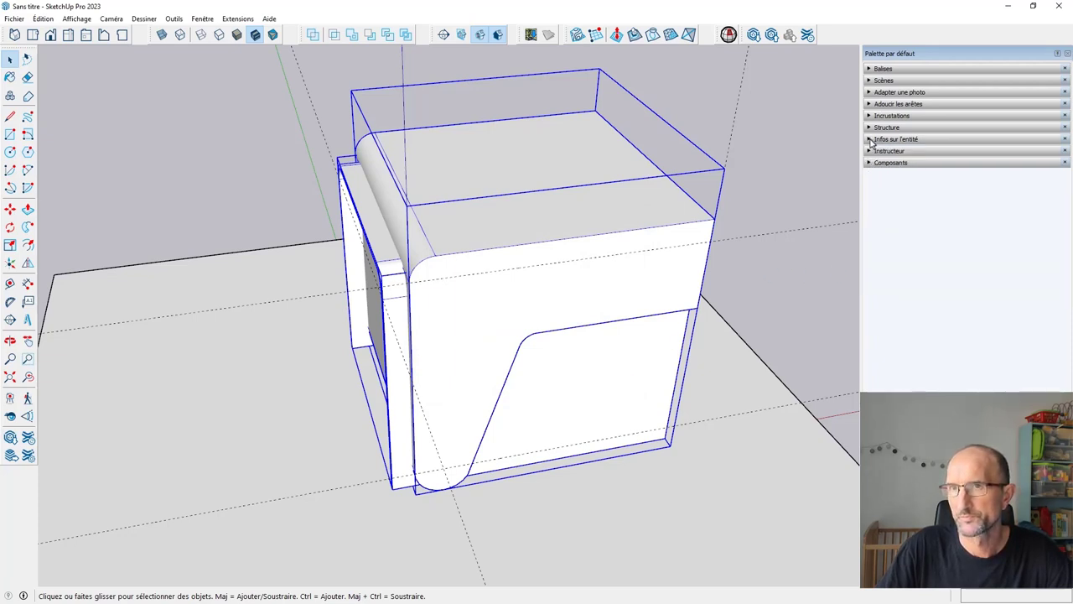
Browse the Window and Draw menus and recheck the toolbar visibility list.
{"action": "left_click", "coordinate": [205, 18]}
{"action": "mouse_move", "coordinate": [233, 32]}
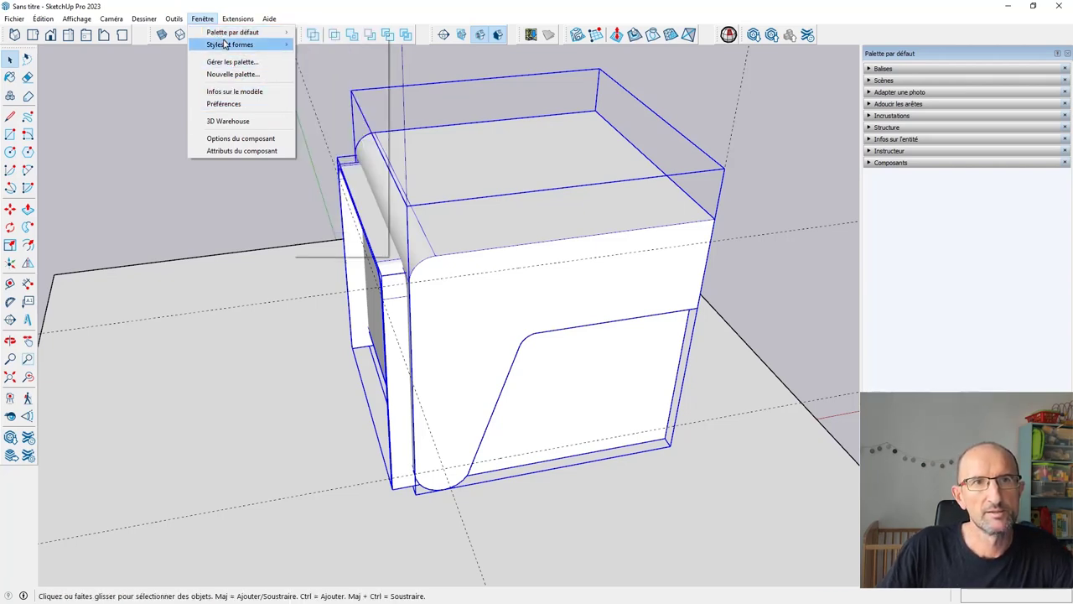
{"action": "left_click", "coordinate": [202, 18]}
{"action": "left_click", "coordinate": [147, 19]}
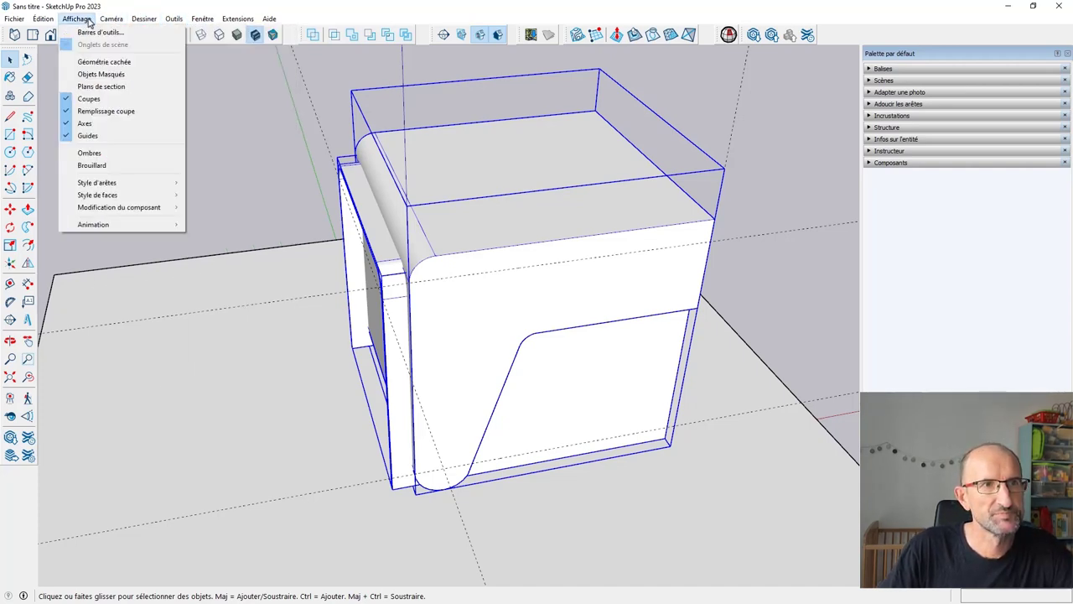
{"action": "left_click", "coordinate": [92, 32]}
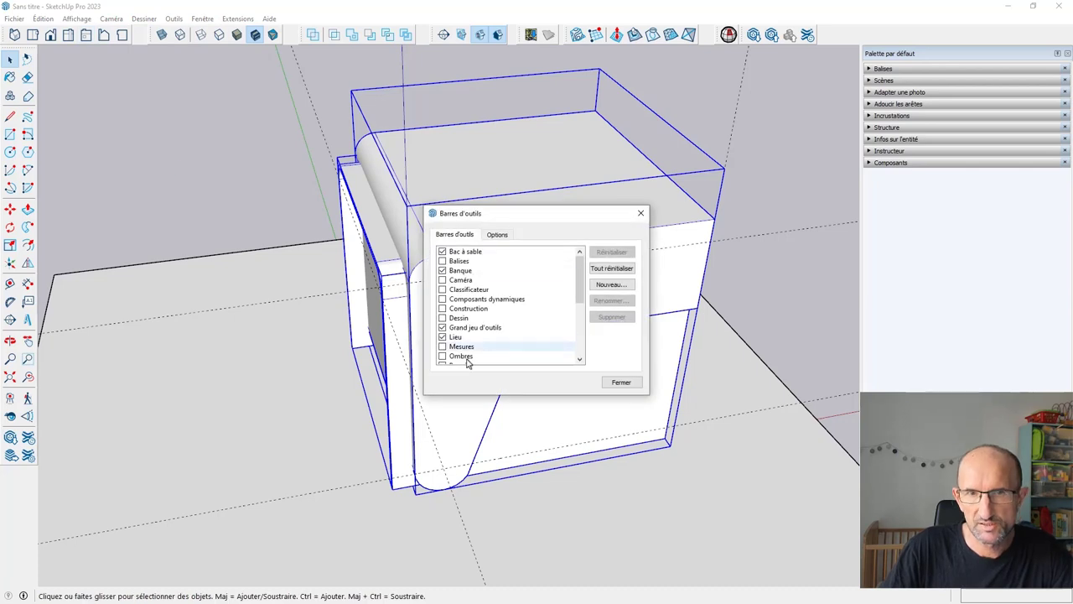
{"action": "scroll", "coordinate": [472, 362], "scroll_direction": "down", "scroll_amount": 1}
{"action": "scroll", "coordinate": [472, 356], "scroll_direction": "down", "scroll_amount": 5}
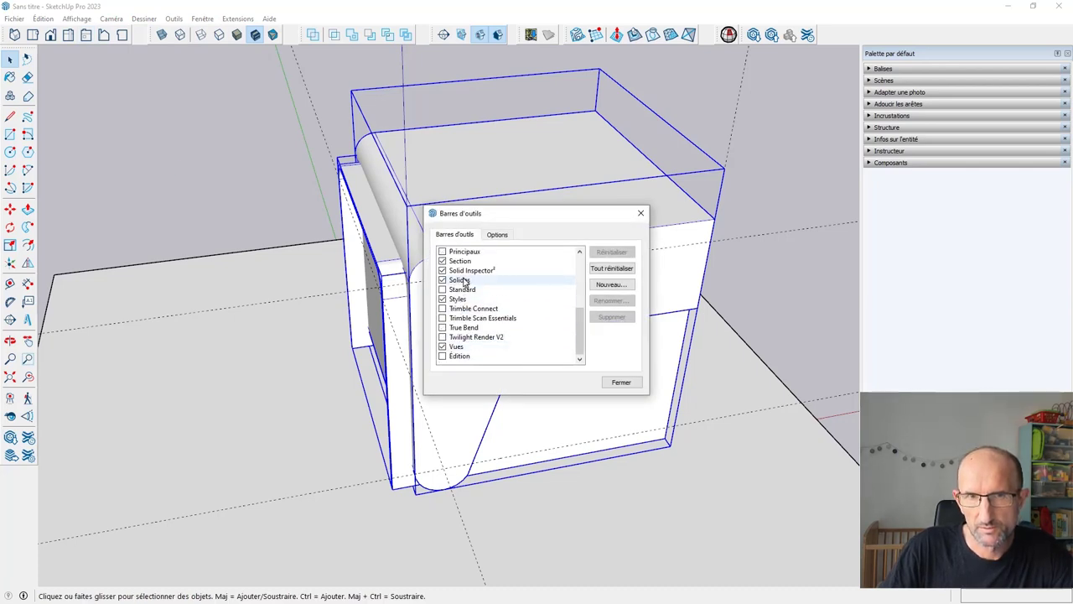
{"action": "left_click", "coordinate": [623, 385]}
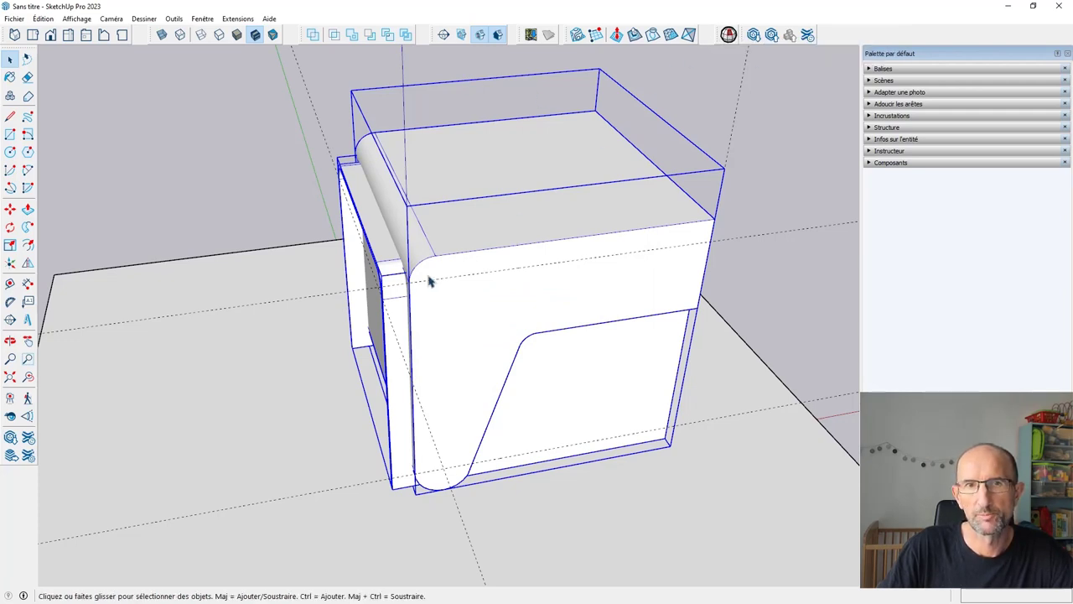
Run Solid Inspector², fix the one stray edge, then reselect the side board and block.
{"action": "left_click", "coordinate": [728, 35]}
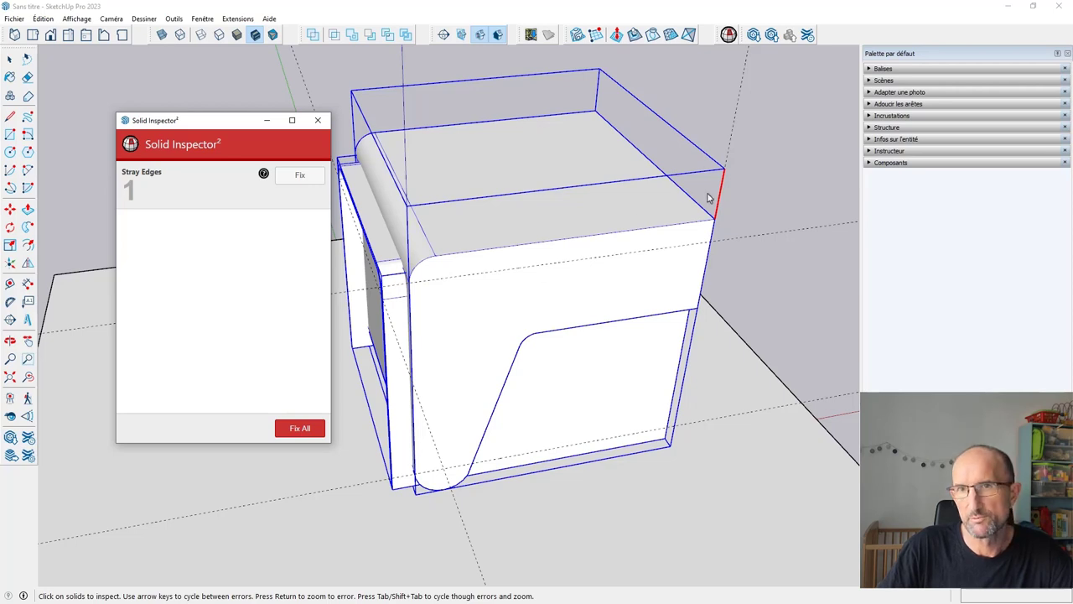
{"action": "left_click", "coordinate": [303, 178]}
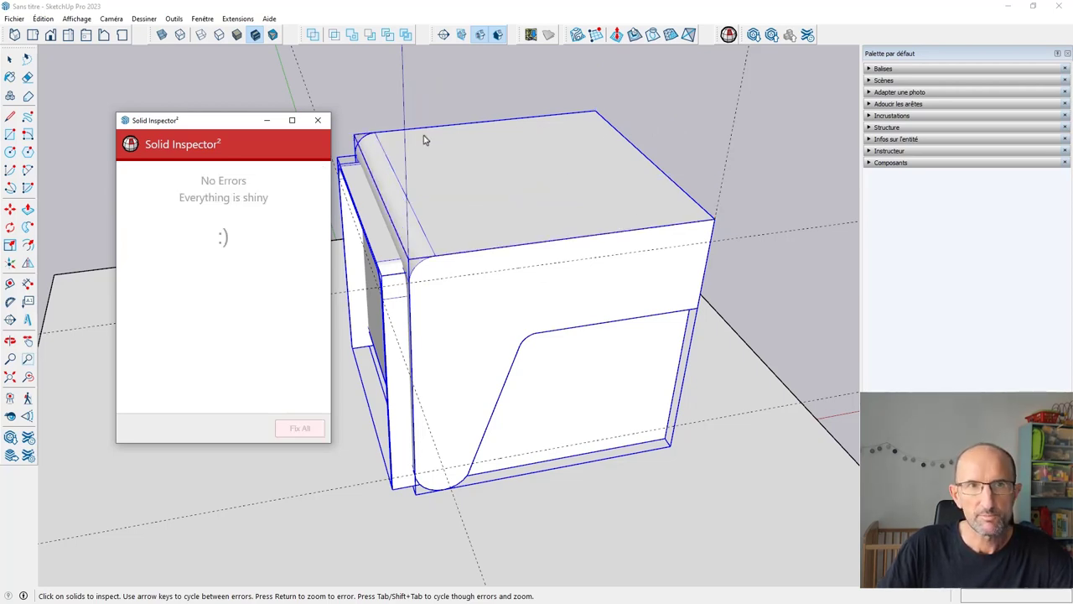
{"action": "left_click", "coordinate": [318, 120]}
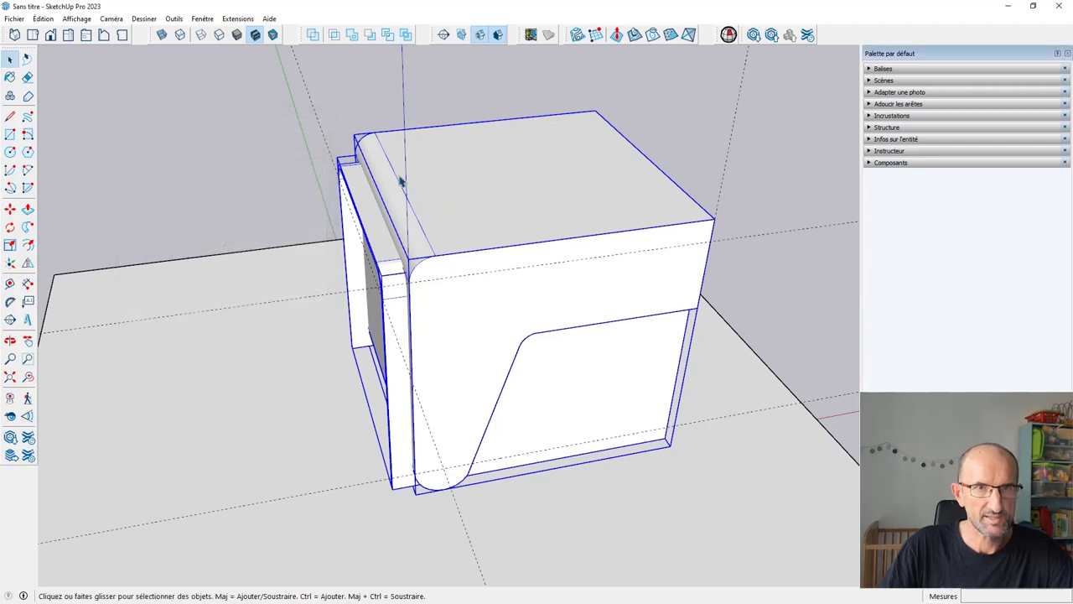
{"action": "left_click", "coordinate": [364, 216]}
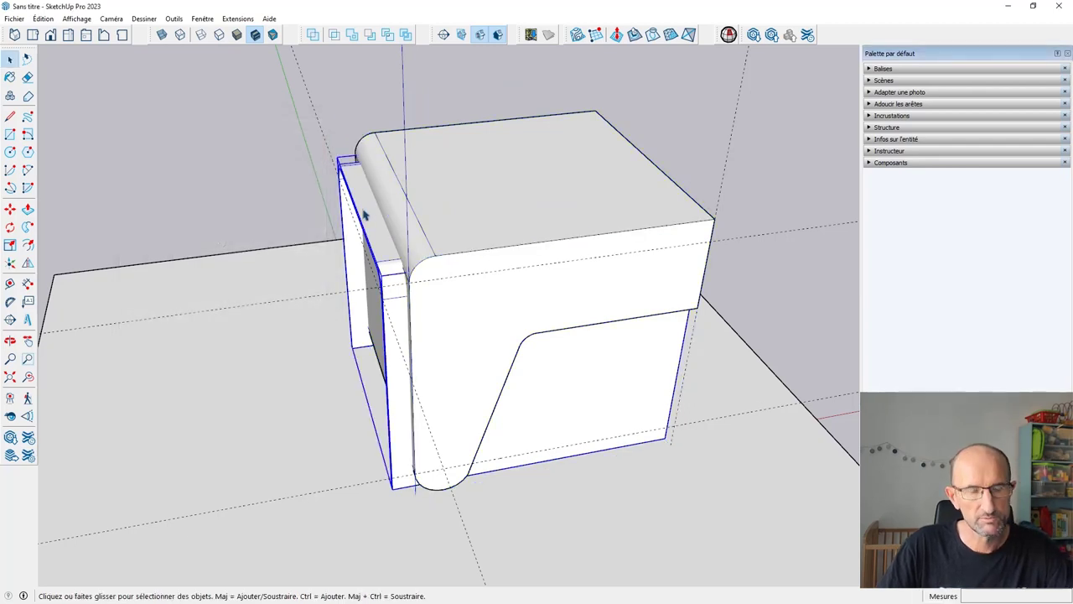
{"action": "left_click", "coordinate": [450, 199], "text": "shift"}
{"action": "left_click", "coordinate": [174, 19]}
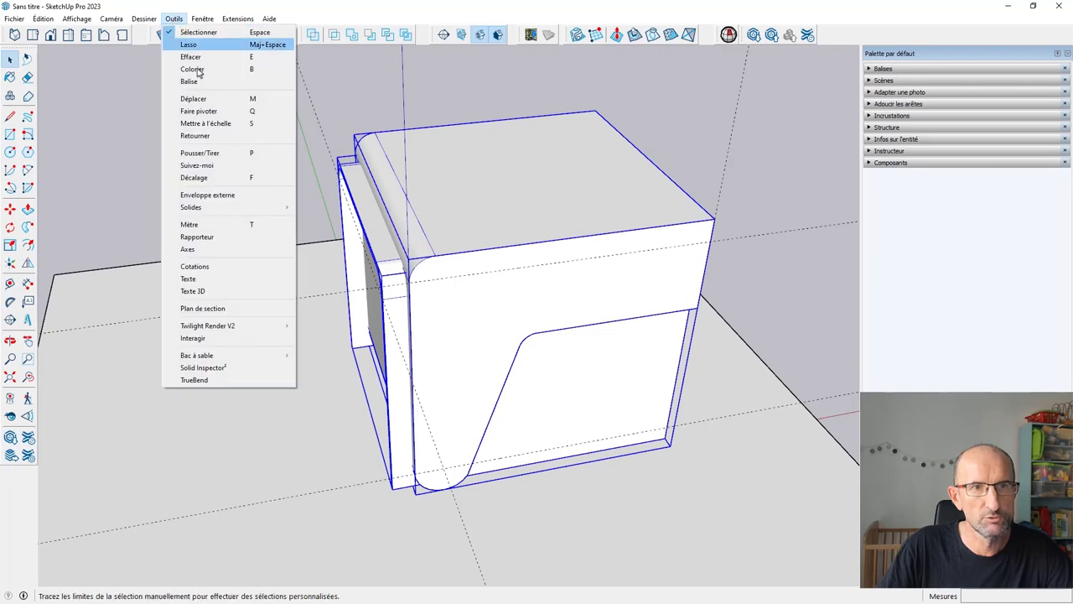
{"action": "mouse_move", "coordinate": [191, 208]}
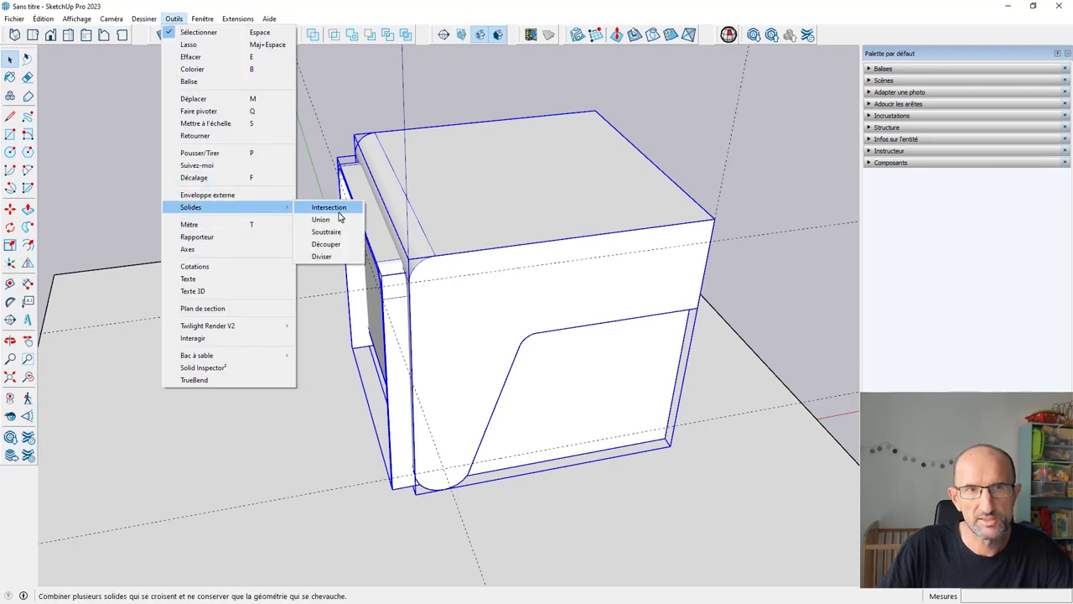
Intersect the frame and table body, leaving a thin curved shell with cut-out legs, and select it.
{"action": "left_click", "coordinate": [337, 212]}
{"action": "mouse_move", "coordinate": [427, 256]}
{"action": "middle_mouse_down"}
{"action": "mouse_move", "coordinate": [533, 219]}
{"action": "mouse_move", "coordinate": [182, 232]}
{"action": "mouse_move", "coordinate": [783, 256]}
{"action": "mouse_move", "coordinate": [671, 268]}
{"action": "middle_mouse_up"}
{"action": "scroll", "coordinate": [587, 232], "scroll_direction": "down", "scroll_amount": 3}
{"action": "key", "text": "Escape"}
{"action": "scroll", "coordinate": [671, 268], "scroll_direction": "up", "scroll_amount": 3}
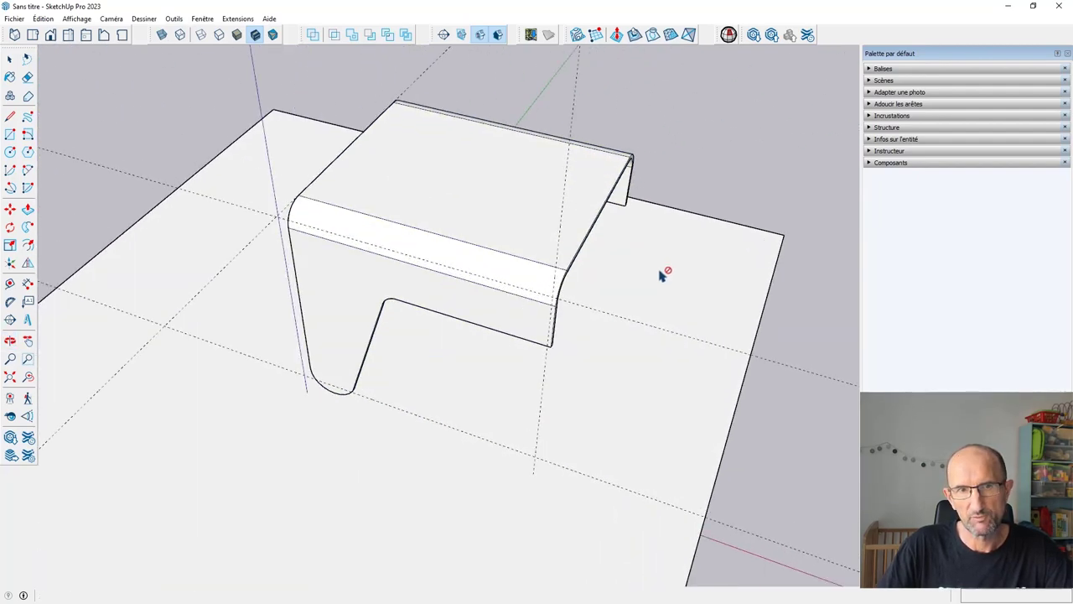
{"action": "key", "text": "space"}
{"action": "left_click", "coordinate": [467, 230]}
{"action": "scroll", "coordinate": [467, 230], "scroll_direction": "down", "scroll_amount": 2}
{"action": "middle_click_drag", "start_coordinate": [467, 229], "coordinate": [478, 254]}
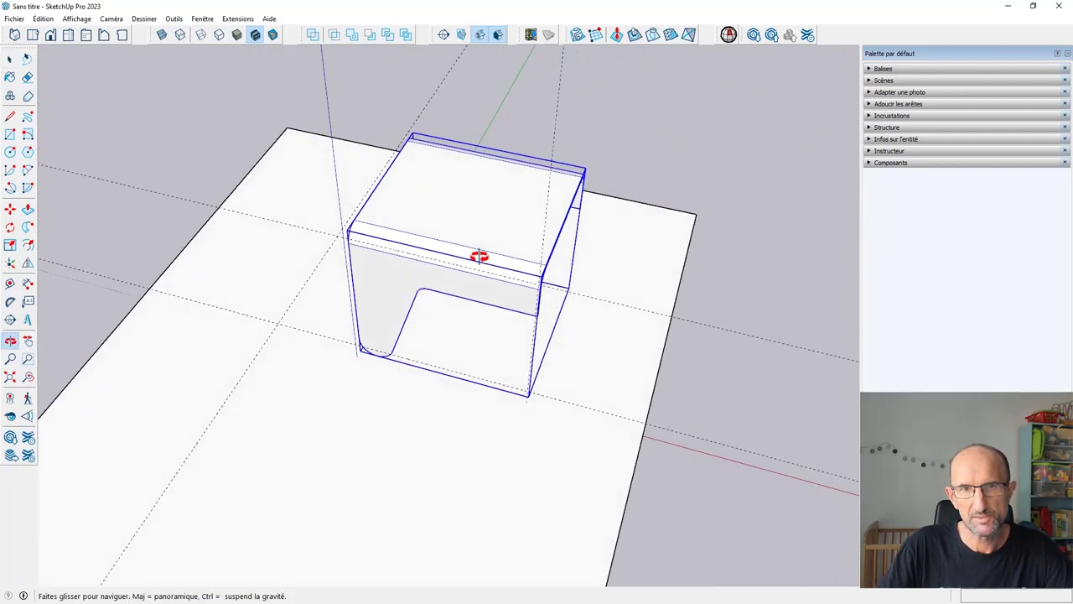
Flip a mirrored copy of the curved half-table against its edge to form four legs.
{"action": "left_click", "coordinate": [26, 264]}
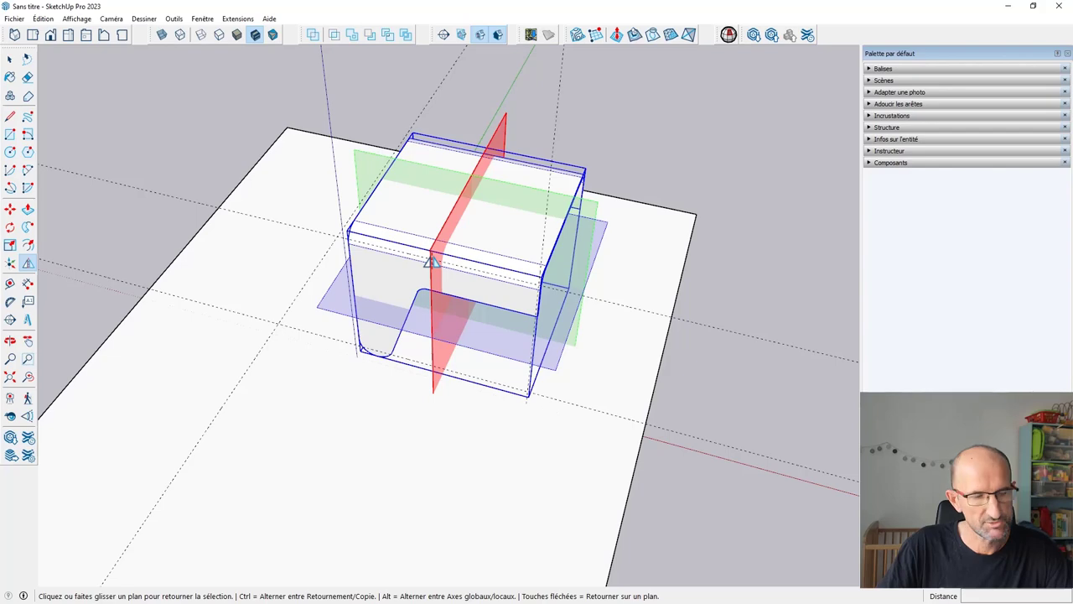
{"action": "key", "text": "ctrl"}
{"action": "left_click_drag", "start_coordinate": [430, 262], "coordinate": [543, 285]}
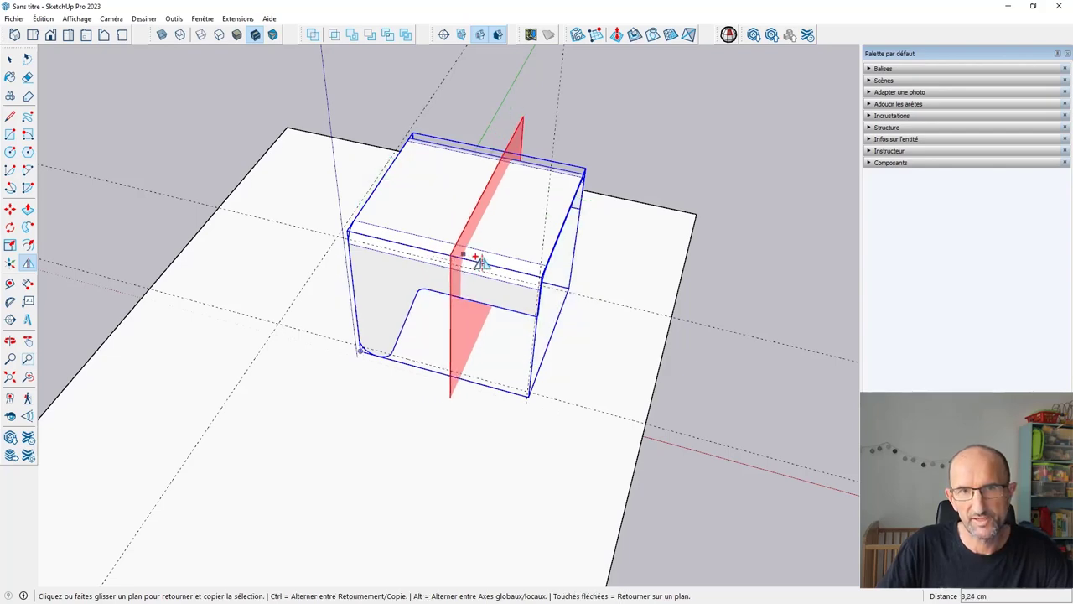
{"action": "mouse_move", "coordinate": [437, 276]}
{"action": "middle_mouse_down"}
{"action": "mouse_move", "coordinate": [733, 193]}
{"action": "mouse_move", "coordinate": [556, 240]}
{"action": "middle_mouse_up"}
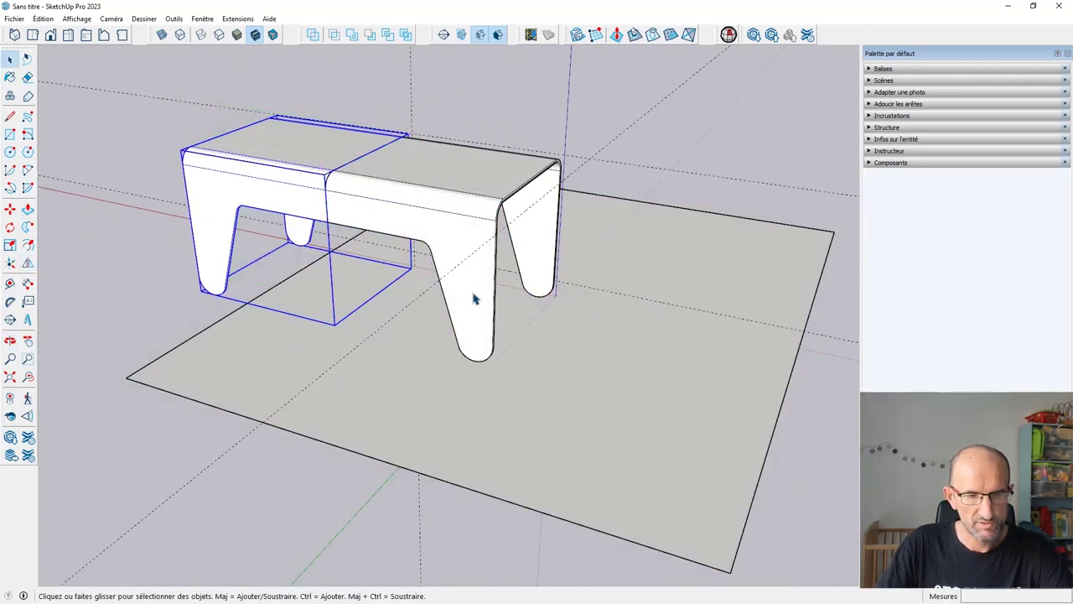
Start a tape measurement at the bottom of a leg, then view the table from above.
{"action": "key", "text": "t"}
{"action": "left_click", "coordinate": [474, 359]}
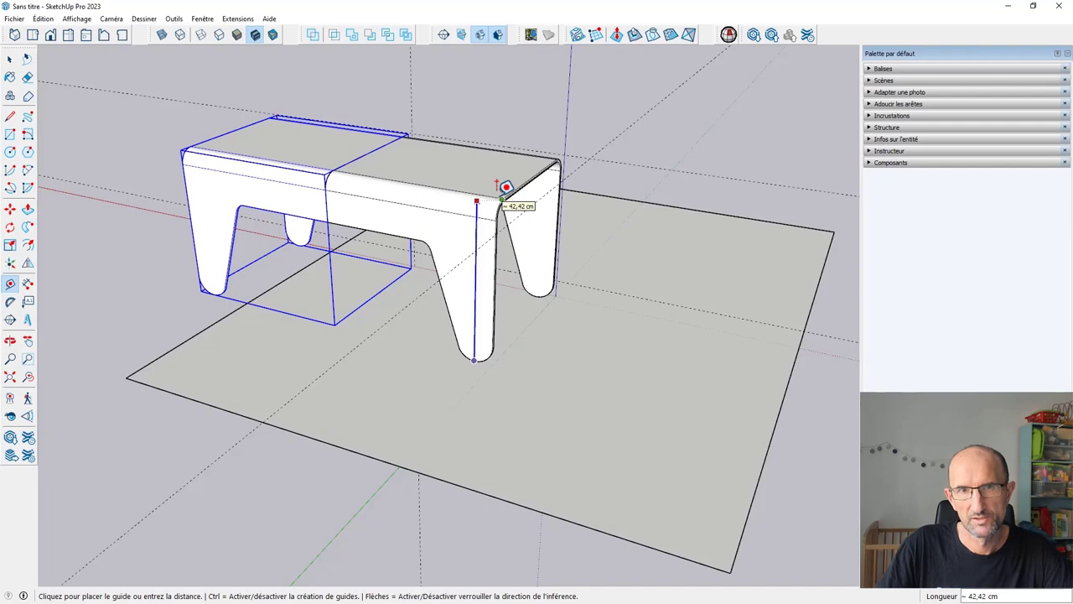
{"action": "mouse_move", "coordinate": [506, 186]}
{"action": "middle_mouse_down"}
{"action": "mouse_move", "coordinate": [204, 194]}
{"action": "mouse_move", "coordinate": [143, 271]}
{"action": "middle_mouse_up"}
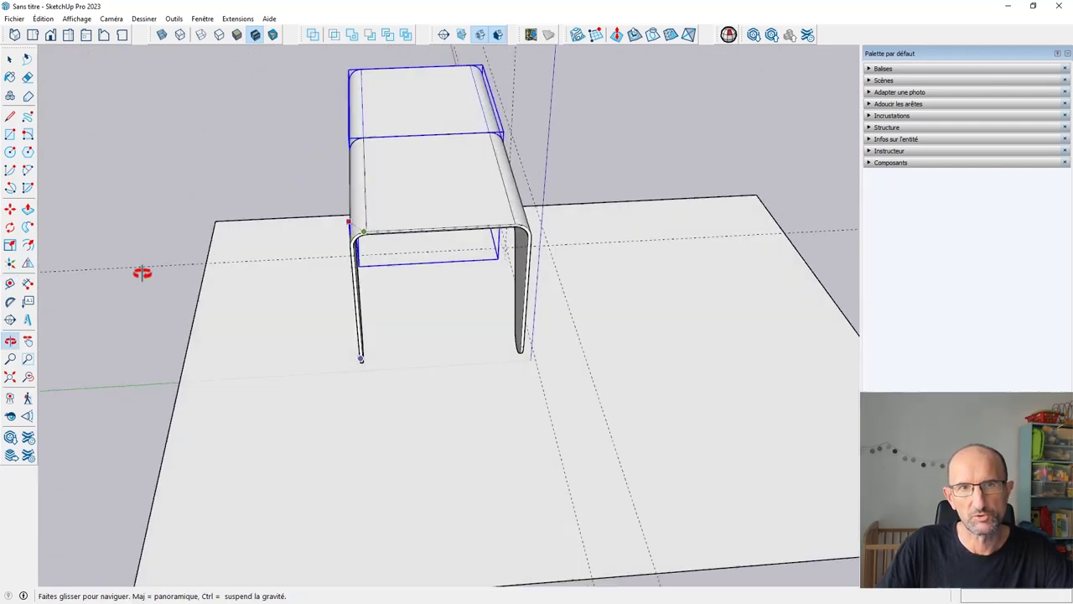
{"action": "key", "text": "space"}
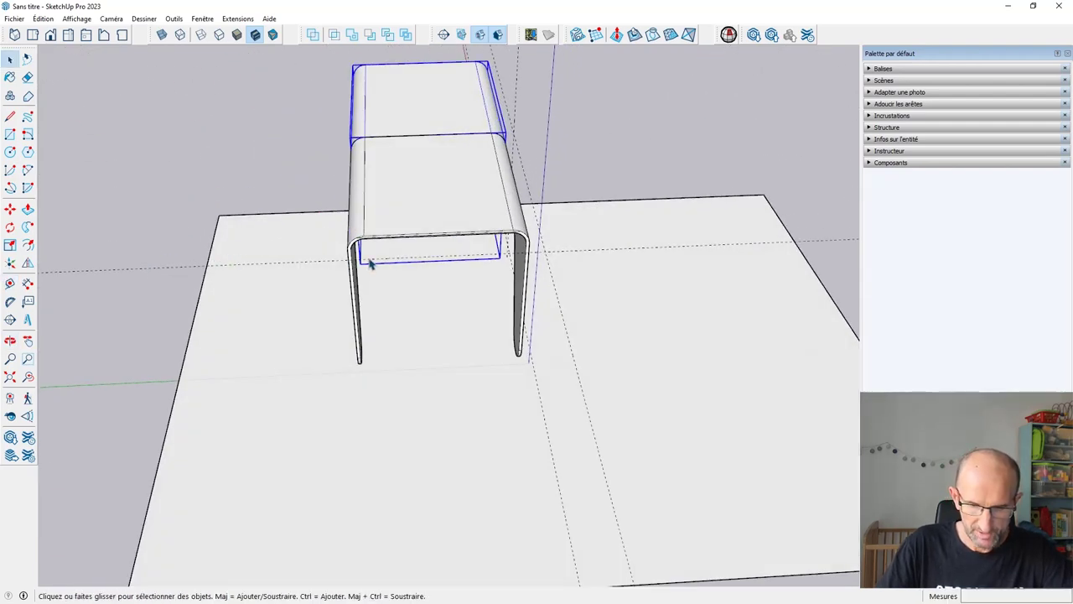
Place a guide line measured out from the table top's edge.
{"action": "key", "text": "t"}
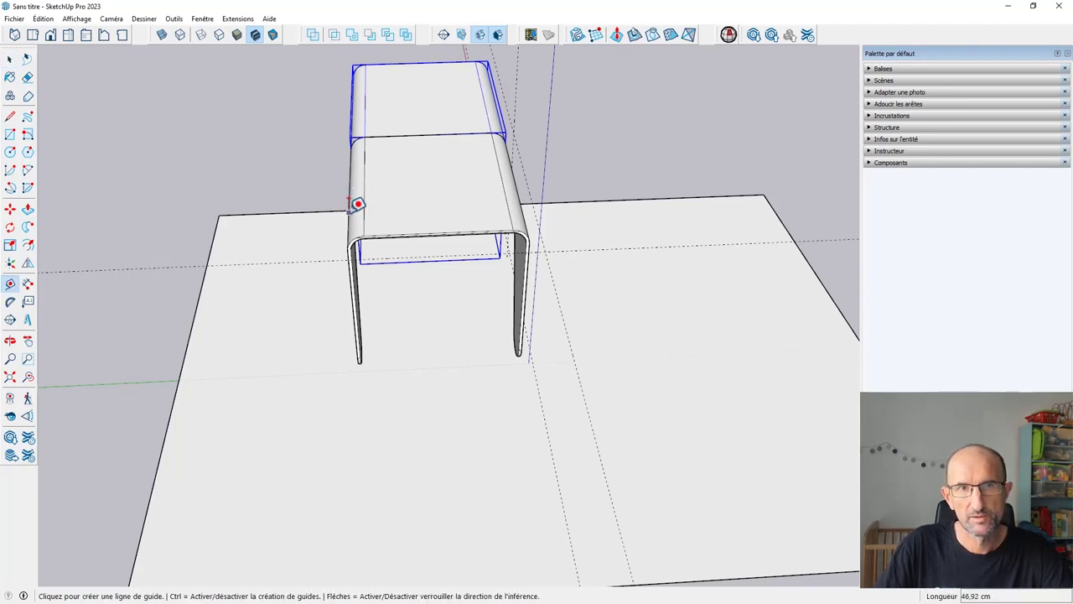
{"action": "left_click", "coordinate": [356, 203]}
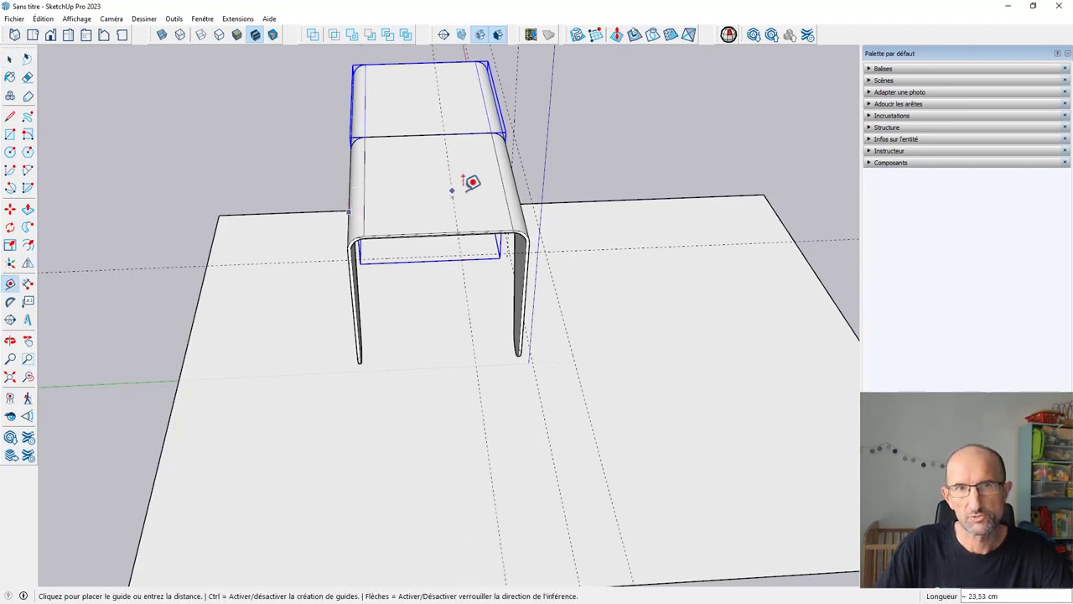
{"action": "left_click", "coordinate": [530, 188]}
{"action": "mouse_move", "coordinate": [434, 218]}
{"action": "middle_mouse_down"}
{"action": "mouse_move", "coordinate": [553, 187]}
{"action": "mouse_move", "coordinate": [412, 180]}
{"action": "mouse_move", "coordinate": [495, 224]}
{"action": "mouse_move", "coordinate": [447, 266]}
{"action": "mouse_move", "coordinate": [510, 408]}
{"action": "middle_mouse_up"}
Delete the ground plane beneath the table.
{"action": "key", "text": "space"}
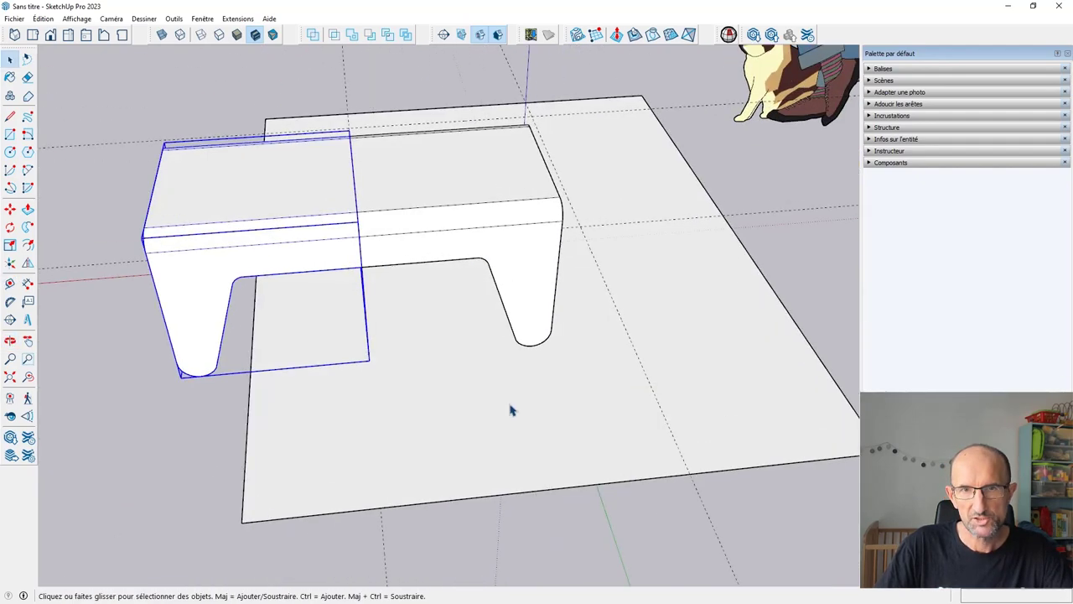
{"action": "left_click", "coordinate": [510, 408]}
{"action": "key", "text": "Delete"}
{"action": "mouse_move", "coordinate": [407, 388]}
{"action": "middle_mouse_down"}
{"action": "mouse_move", "coordinate": [364, 390]}
{"action": "mouse_move", "coordinate": [148, 350]}
{"action": "mouse_move", "coordinate": [267, 313]}
{"action": "middle_mouse_up"}
Group the two table halves together, then explode that group into loose geometry.
{"action": "left_click", "coordinate": [340, 128]}
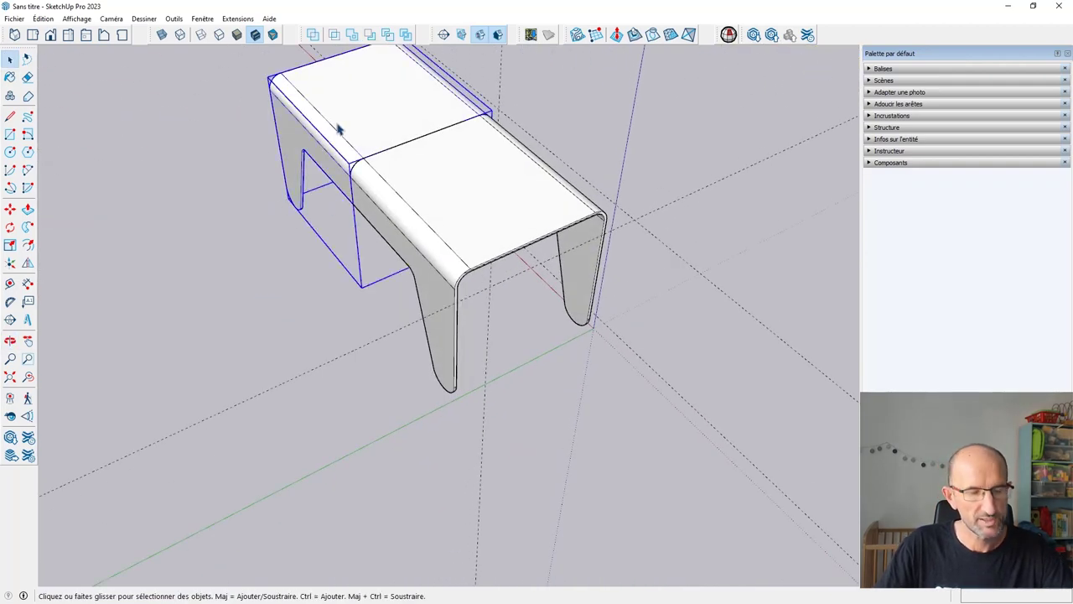
{"action": "left_click", "coordinate": [465, 207], "text": "shift"}
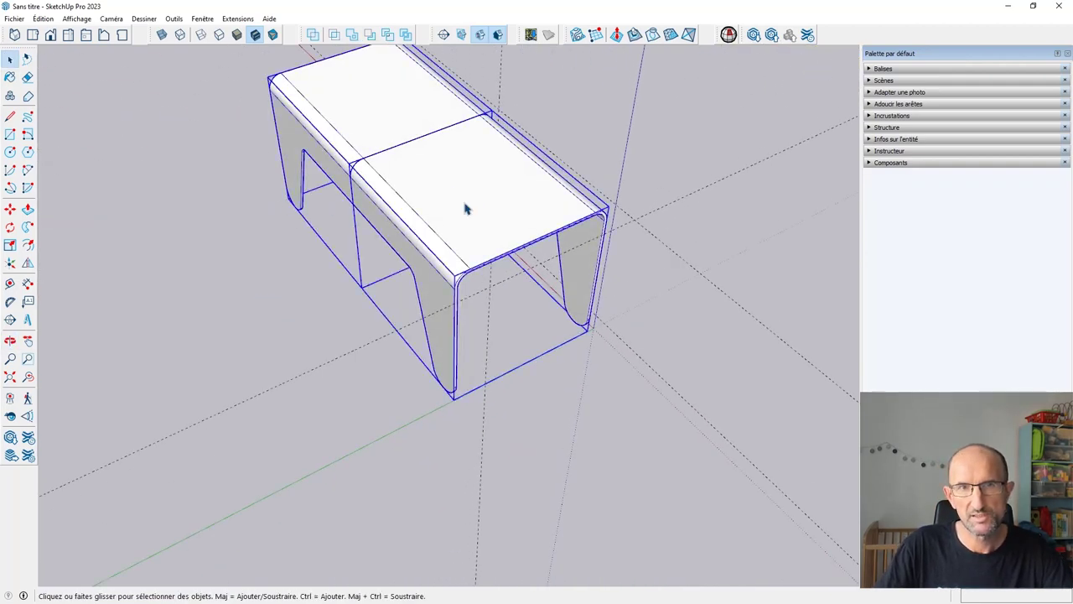
{"action": "right_click", "coordinate": [466, 208]}
{"action": "left_click", "coordinate": [509, 314]}
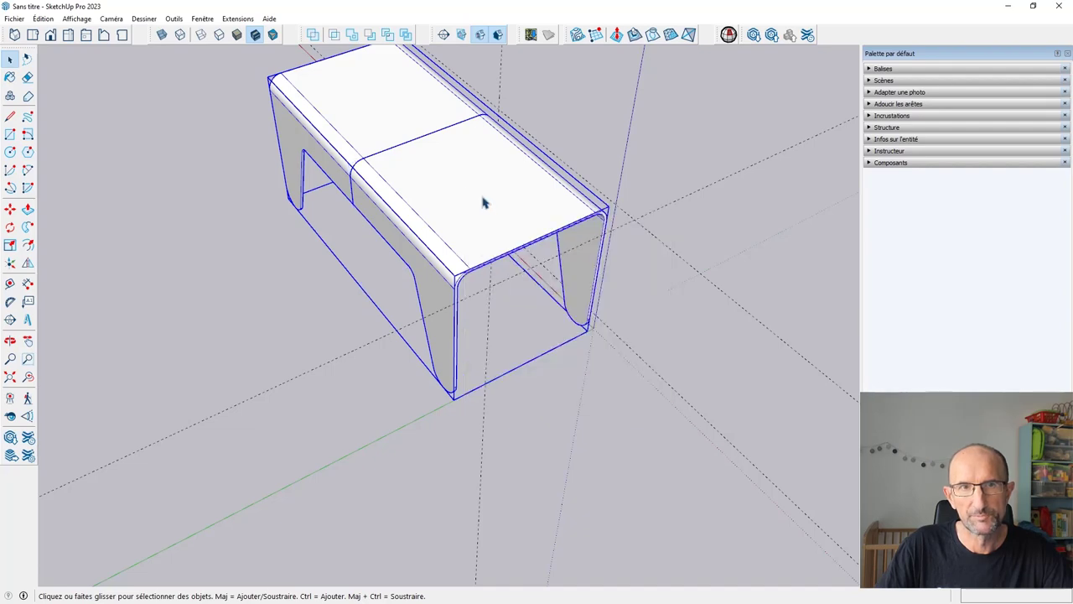
{"action": "right_click", "coordinate": [460, 183]}
{"action": "left_click", "coordinate": [495, 263]}
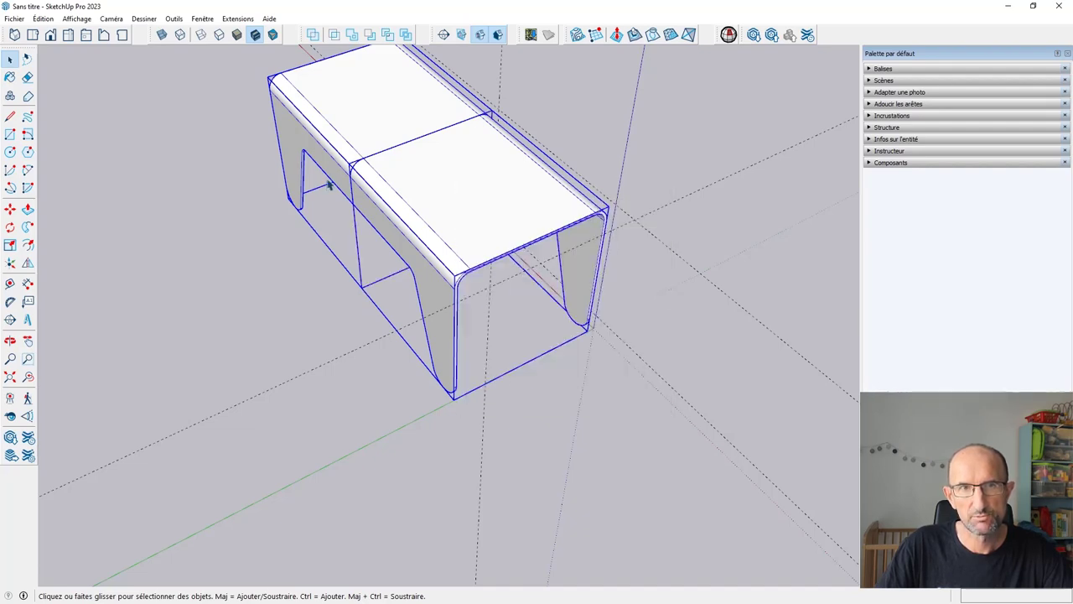
Select all connected table faces, make them one group, and open it for editing.
{"action": "middle_click_drag", "start_coordinate": [495, 262], "coordinate": [350, 257]}
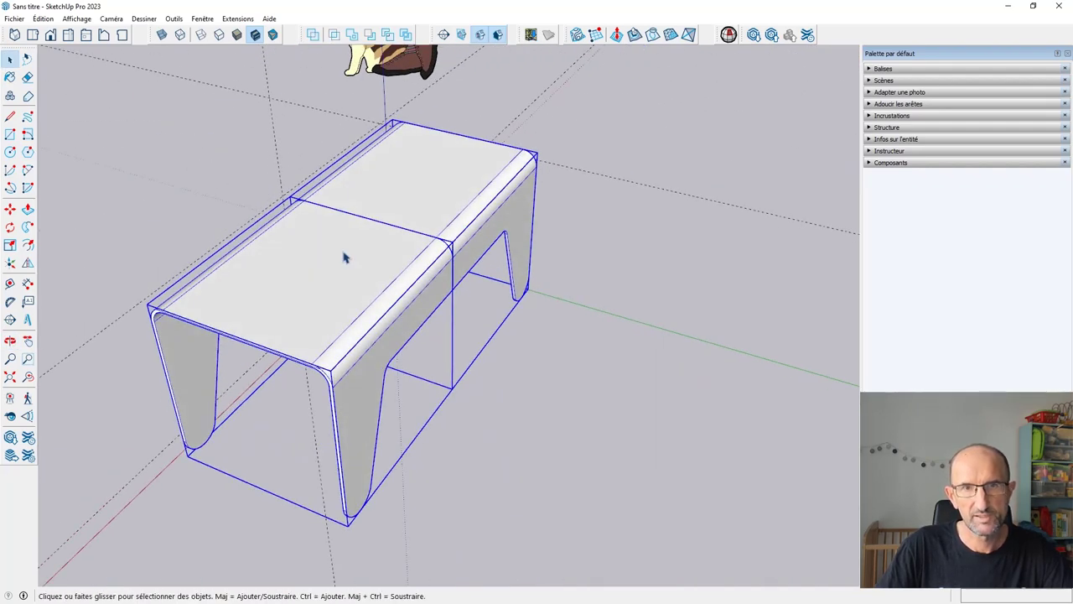
{"action": "scroll", "coordinate": [344, 257], "scroll_direction": "down", "scroll_amount": 2}
{"action": "mouse_move", "coordinate": [355, 192]}
{"action": "middle_mouse_down"}
{"action": "mouse_move", "coordinate": [173, 300]}
{"action": "mouse_move", "coordinate": [295, 233]}
{"action": "middle_mouse_up"}
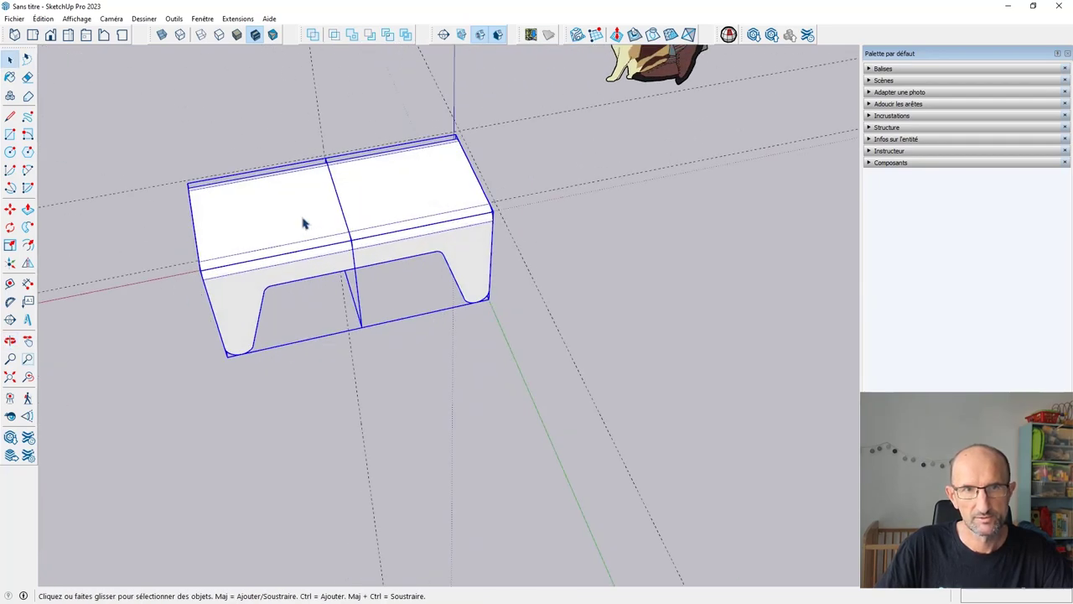
{"action": "right_click", "coordinate": [303, 222]}
{"action": "left_click", "coordinate": [343, 280]}
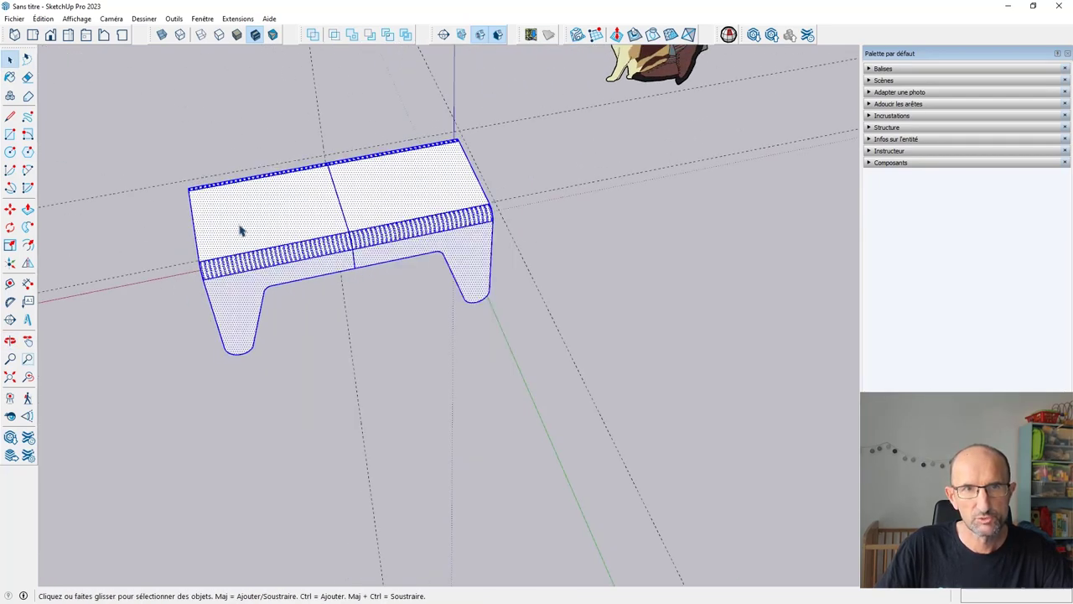
{"action": "scroll", "coordinate": [295, 211], "scroll_direction": "up", "scroll_amount": 2}
{"action": "right_click", "coordinate": [314, 200]}
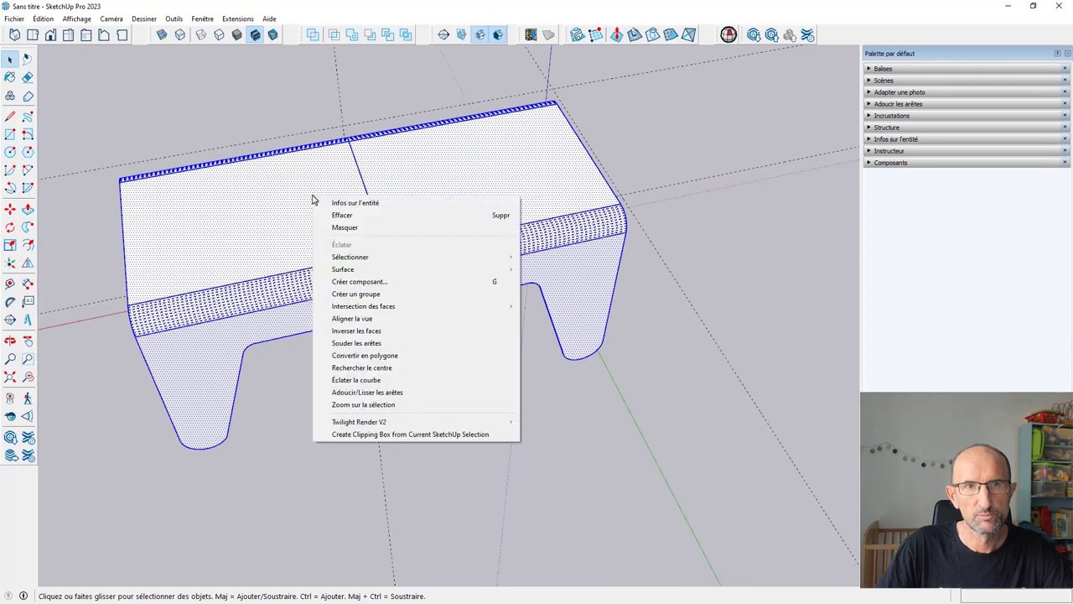
{"action": "left_click", "coordinate": [355, 294]}
{"action": "mouse_move", "coordinate": [354, 300]}
{"action": "middle_mouse_down"}
{"action": "mouse_move", "coordinate": [375, 211]}
{"action": "mouse_move", "coordinate": [352, 148]}
{"action": "mouse_move", "coordinate": [346, 189]}
{"action": "middle_mouse_up"}
{"action": "double_click", "coordinate": [357, 187]}
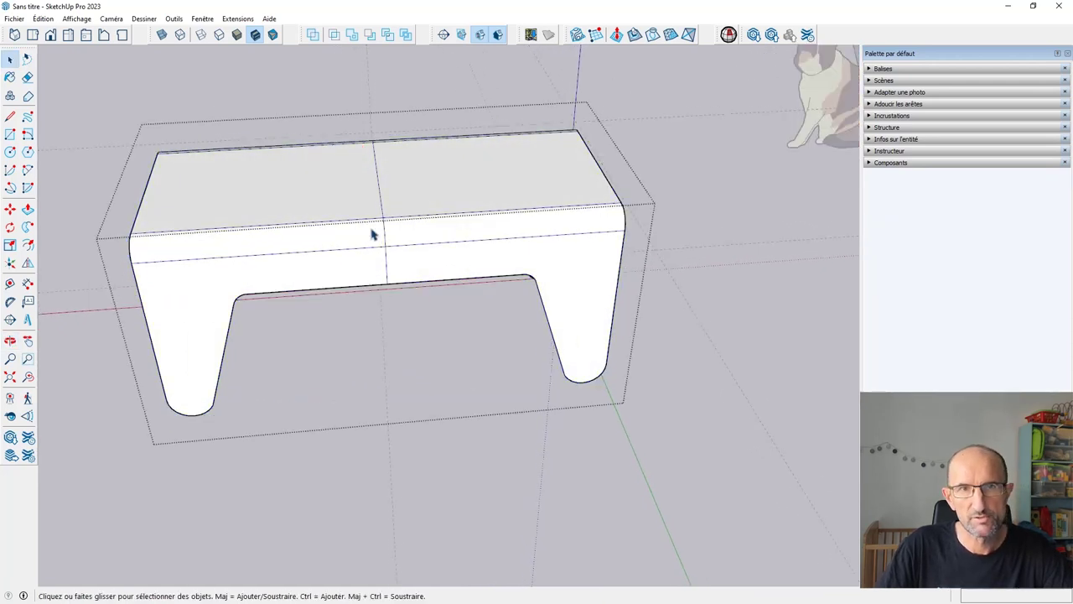
With X-ray on, remove the seam edge across the table's middle, then turn X-ray off.
{"action": "middle_click_drag", "start_coordinate": [373, 235], "coordinate": [381, 212]}
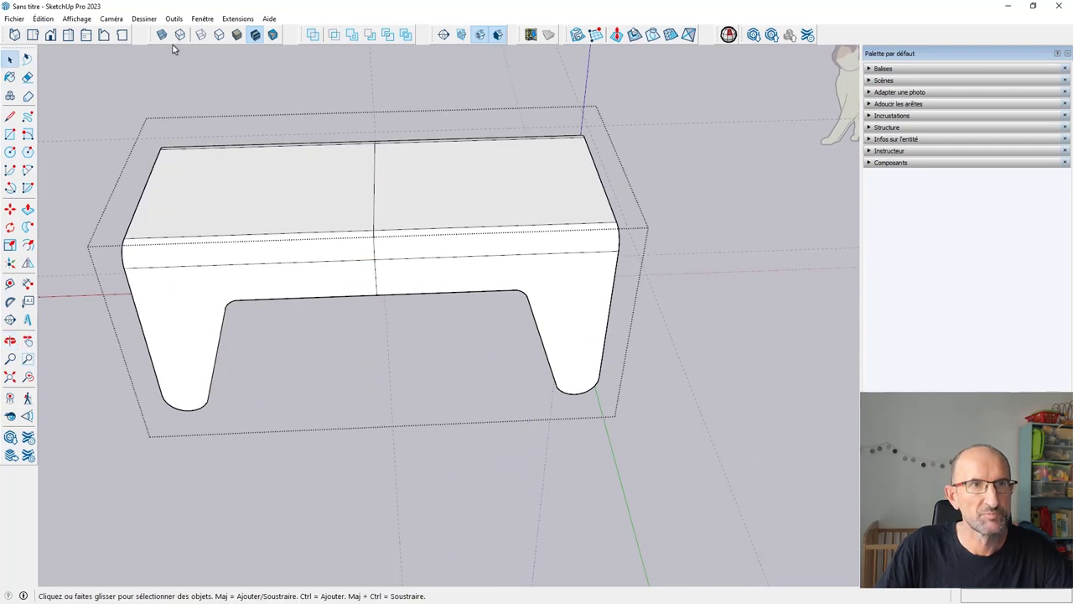
{"action": "left_click", "coordinate": [162, 34]}
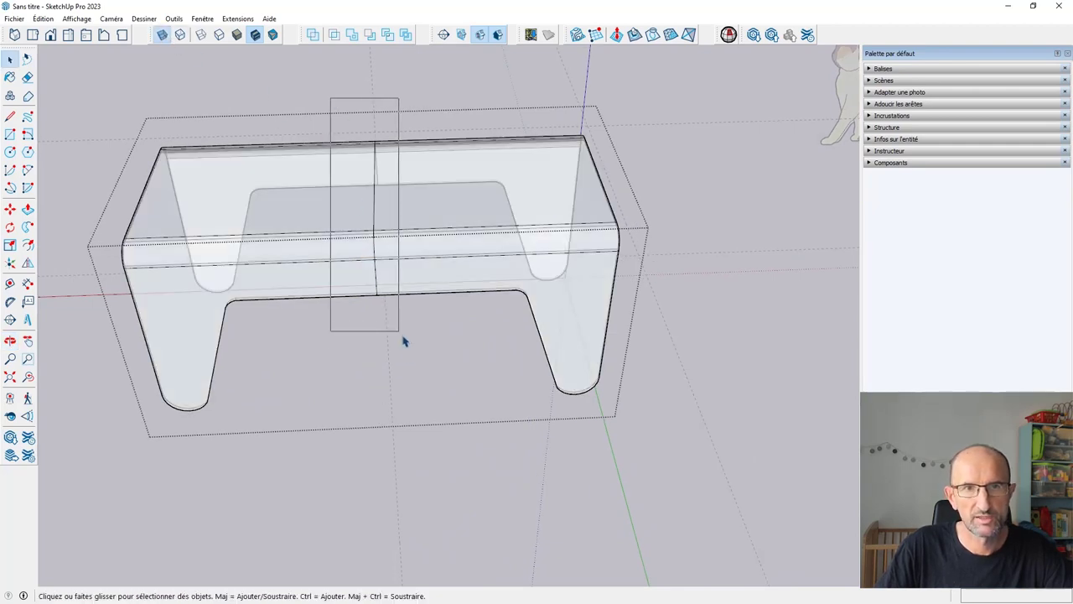
{"action": "left_click_drag", "start_coordinate": [332, 104], "coordinate": [406, 349]}
{"action": "mouse_move", "coordinate": [387, 342]}
{"action": "middle_mouse_down"}
{"action": "mouse_move", "coordinate": [553, 187]}
{"action": "mouse_move", "coordinate": [512, 278]}
{"action": "mouse_move", "coordinate": [445, 256]}
{"action": "mouse_move", "coordinate": [570, 279]}
{"action": "mouse_move", "coordinate": [532, 310]}
{"action": "mouse_move", "coordinate": [457, 319]}
{"action": "middle_mouse_up"}
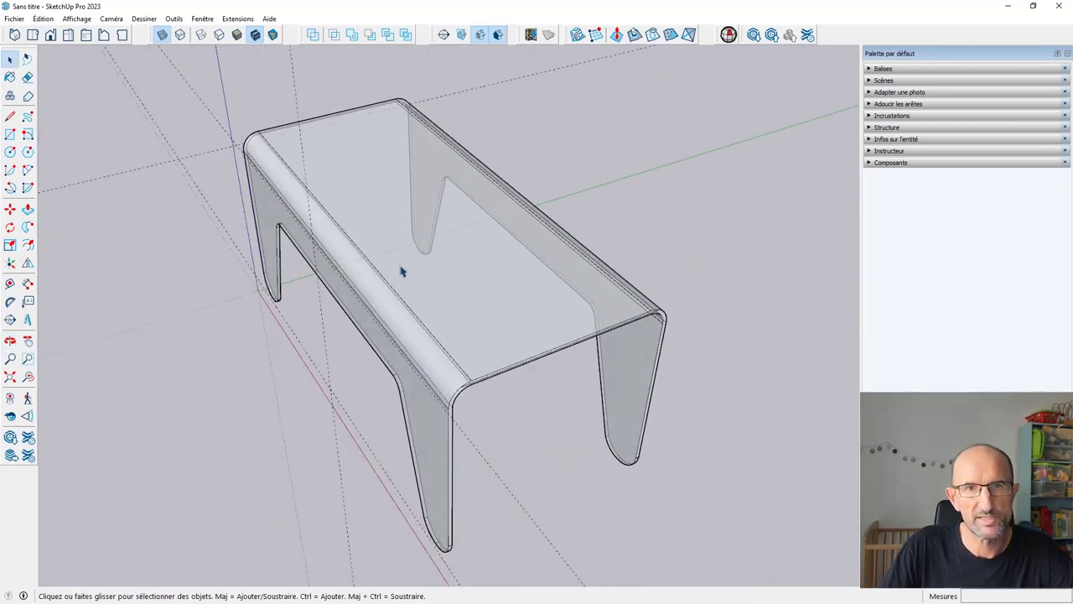
{"action": "mouse_move", "coordinate": [402, 271]}
{"action": "middle_mouse_down"}
{"action": "mouse_move", "coordinate": [582, 288]}
{"action": "mouse_move", "coordinate": [400, 263]}
{"action": "mouse_move", "coordinate": [282, 303]}
{"action": "mouse_move", "coordinate": [529, 197]}
{"action": "middle_mouse_up"}
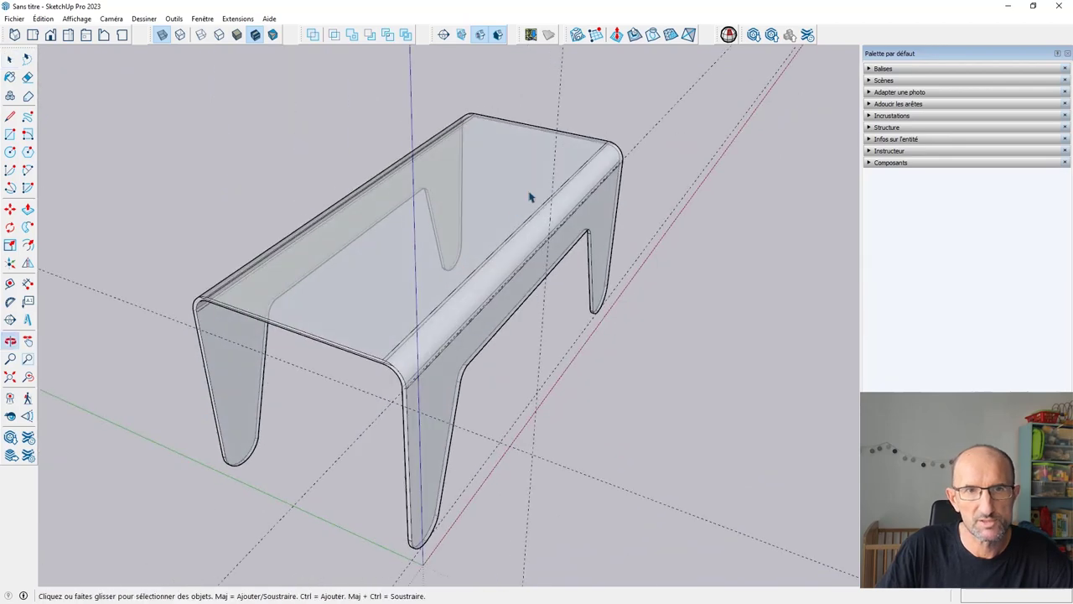
{"action": "mouse_move", "coordinate": [432, 232]}
{"action": "middle_mouse_down"}
{"action": "mouse_move", "coordinate": [467, 198]}
{"action": "mouse_move", "coordinate": [514, 236]}
{"action": "middle_mouse_up"}
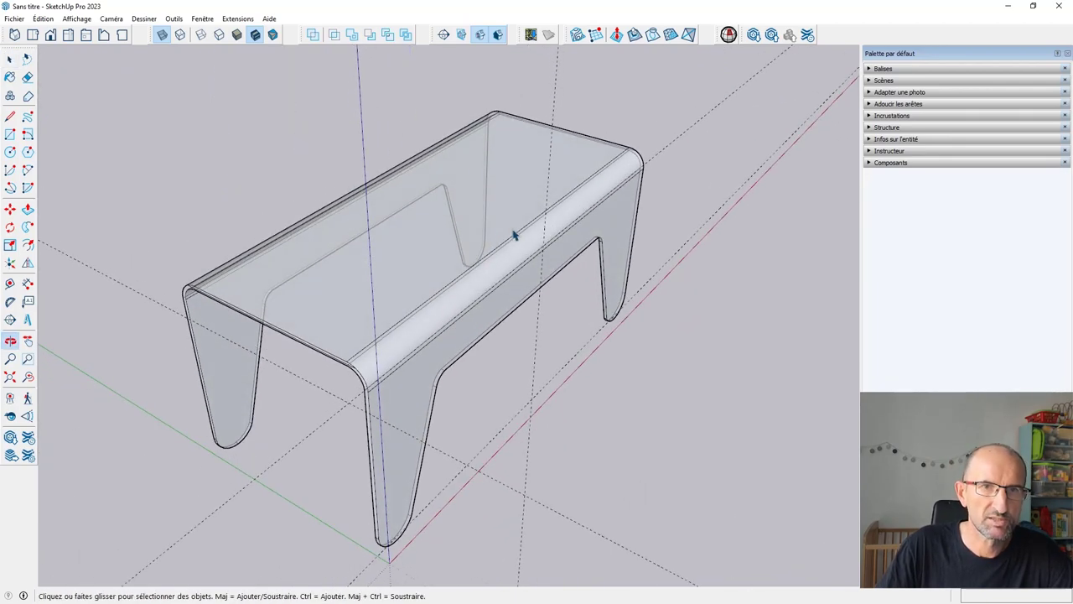
{"action": "mouse_move", "coordinate": [434, 213]}
{"action": "middle_mouse_down"}
{"action": "mouse_move", "coordinate": [330, 249]}
{"action": "mouse_move", "coordinate": [378, 263]}
{"action": "middle_mouse_up"}
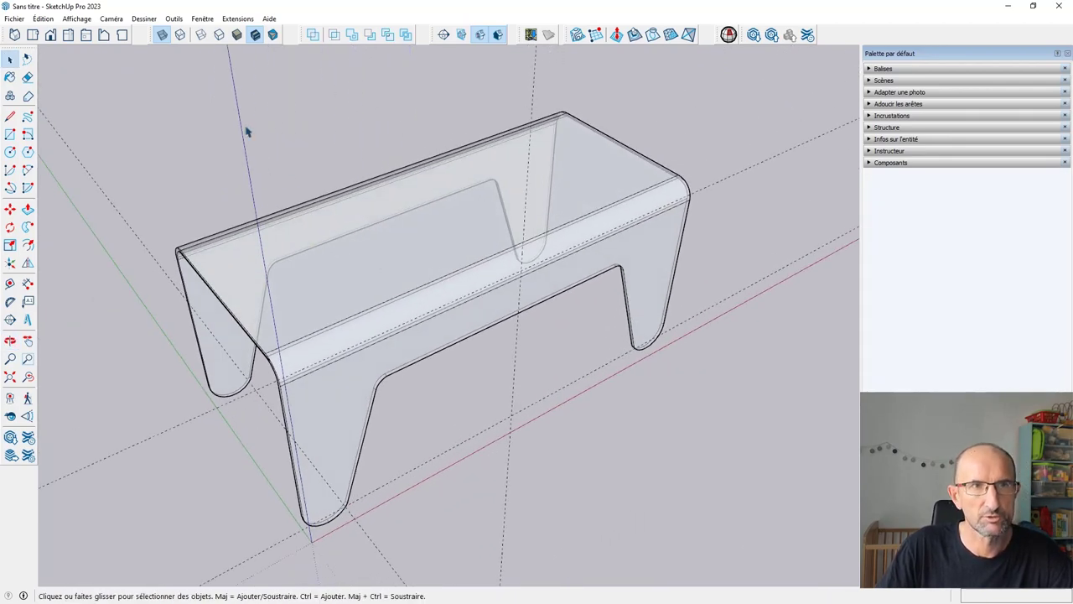
{"action": "left_click", "coordinate": [162, 34]}
{"action": "mouse_move", "coordinate": [338, 192]}
{"action": "middle_mouse_down"}
{"action": "mouse_move", "coordinate": [335, 221]}
{"action": "mouse_move", "coordinate": [505, 251]}
{"action": "mouse_move", "coordinate": [549, 280]}
{"action": "mouse_move", "coordinate": [427, 313]}
{"action": "mouse_move", "coordinate": [80, 271]}
{"action": "mouse_move", "coordinate": [351, 330]}
{"action": "middle_mouse_up"}
Delete all guide lines and select the standing woman figure.
{"action": "left_click", "coordinate": [43, 19]}
{"action": "left_click", "coordinate": [80, 124]}
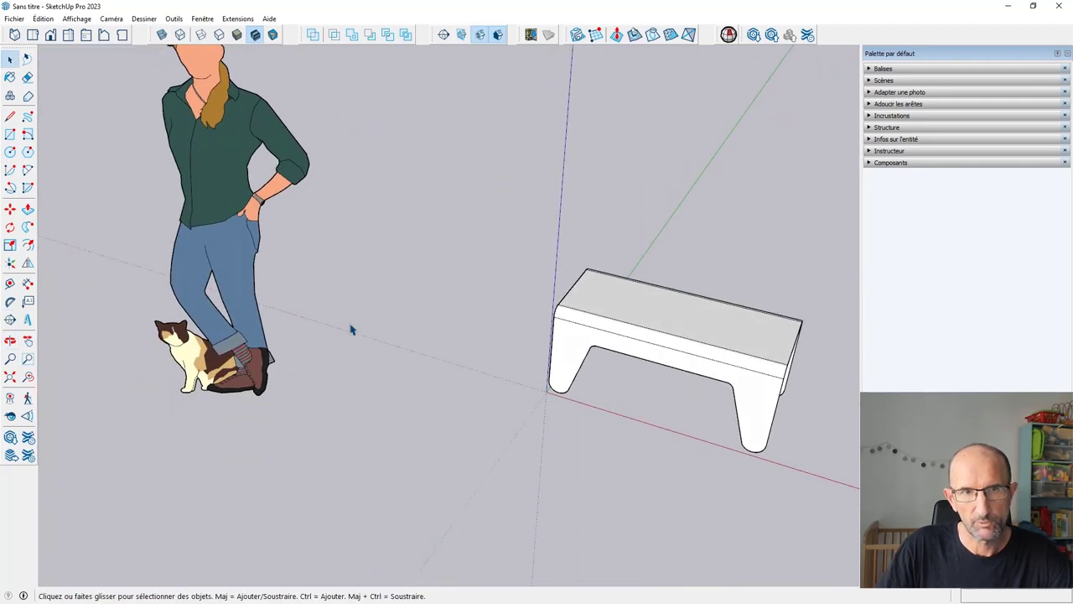
{"action": "left_click", "coordinate": [230, 329]}
{"action": "scroll", "coordinate": [231, 329], "scroll_direction": "down", "scroll_amount": 2}
{"action": "mouse_move", "coordinate": [277, 327]}
{"action": "middle_mouse_down"}
{"action": "mouse_move", "coordinate": [335, 281]}
{"action": "mouse_move", "coordinate": [323, 355]}
{"action": "middle_mouse_up"}
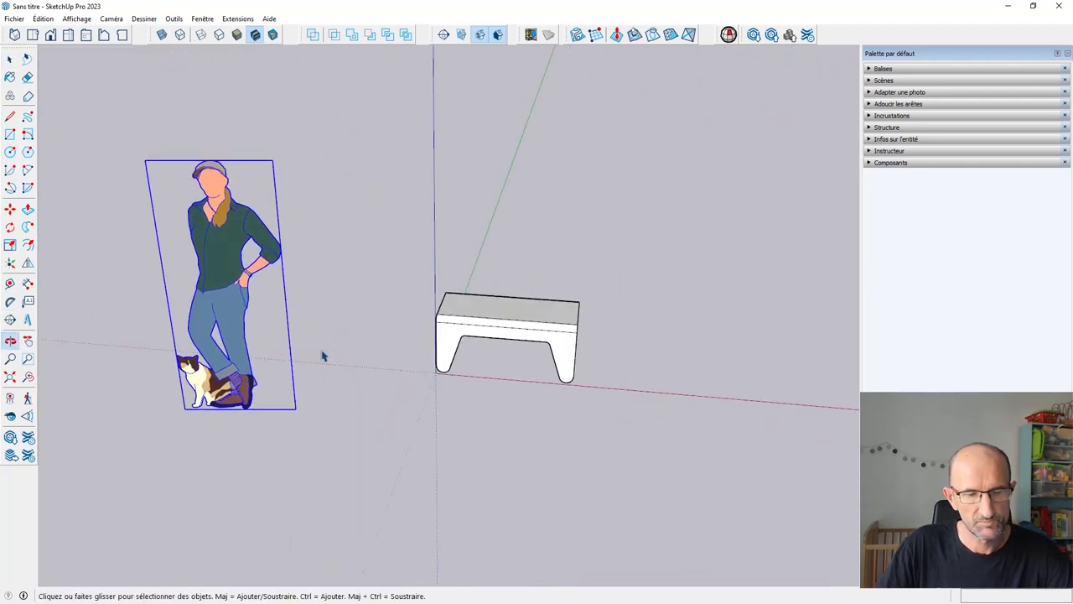
Move the woman figure from her base point to stand beside the table.
{"action": "key", "text": "m"}
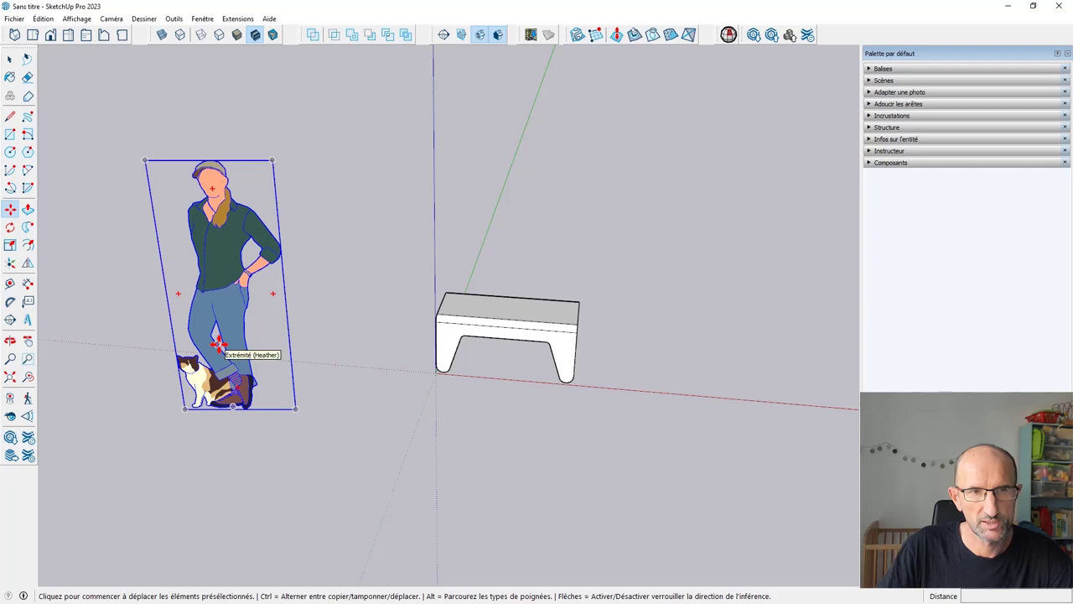
{"action": "left_click", "coordinate": [218, 343]}
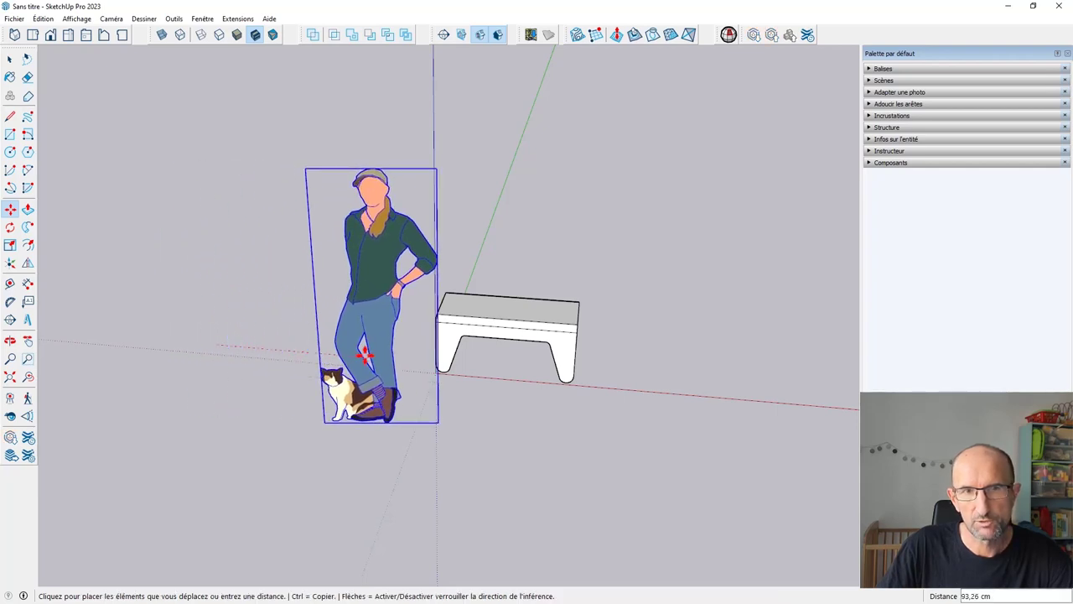
{"action": "left_click", "coordinate": [372, 355]}
{"action": "mouse_move", "coordinate": [433, 386]}
{"action": "middle_mouse_down"}
{"action": "mouse_move", "coordinate": [489, 273]}
{"action": "mouse_move", "coordinate": [491, 230]}
{"action": "middle_mouse_up"}
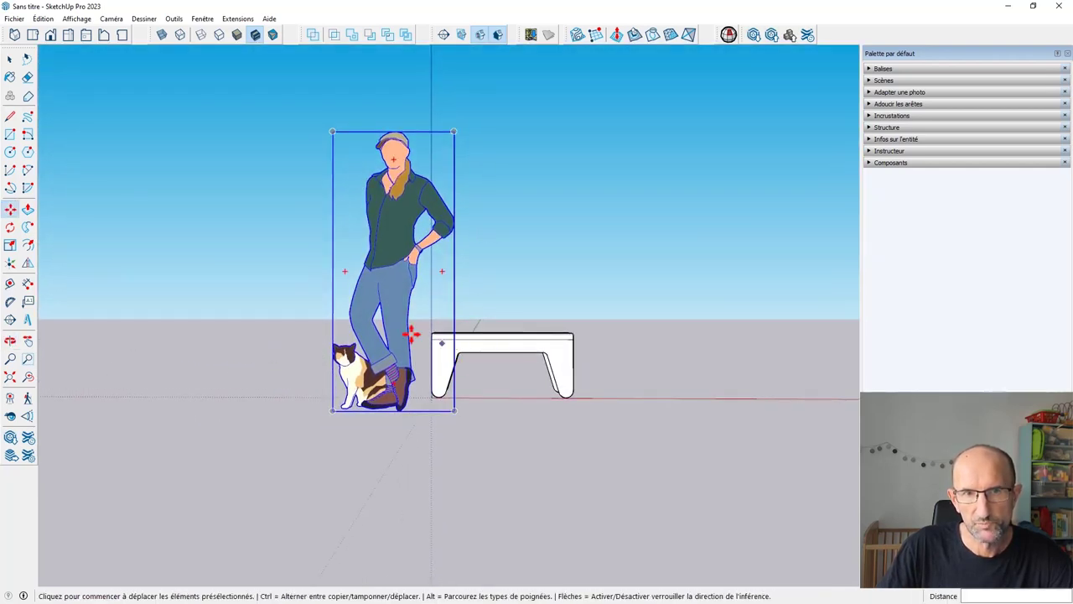
{"action": "mouse_move", "coordinate": [412, 343]}
{"action": "middle_mouse_down"}
{"action": "mouse_move", "coordinate": [477, 377]}
{"action": "mouse_move", "coordinate": [355, 340]}
{"action": "mouse_move", "coordinate": [595, 434]}
{"action": "mouse_move", "coordinate": [496, 406]}
{"action": "mouse_move", "coordinate": [285, 420]}
{"action": "mouse_move", "coordinate": [223, 371]}
{"action": "mouse_move", "coordinate": [596, 350]}
{"action": "mouse_move", "coordinate": [408, 324]}
{"action": "mouse_move", "coordinate": [570, 377]}
{"action": "mouse_move", "coordinate": [476, 424]}
{"action": "mouse_move", "coordinate": [644, 350]}
{"action": "mouse_move", "coordinate": [652, 318]}
{"action": "middle_mouse_up"}
{"action": "scroll", "coordinate": [594, 358], "scroll_direction": "up", "scroll_amount": 5}
{"action": "scroll", "coordinate": [386, 331], "scroll_direction": "down", "scroll_amount": 3}
{"action": "scroll", "coordinate": [410, 323], "scroll_direction": "down", "scroll_amount": 2}
{"action": "scroll", "coordinate": [410, 324], "scroll_direction": "up", "scroll_amount": 3}
{"action": "mouse_move", "coordinate": [551, 313]}
{"action": "middle_mouse_down"}
{"action": "mouse_move", "coordinate": [612, 345]}
{"action": "mouse_move", "coordinate": [542, 364]}
{"action": "mouse_move", "coordinate": [481, 364]}
{"action": "middle_mouse_up"}
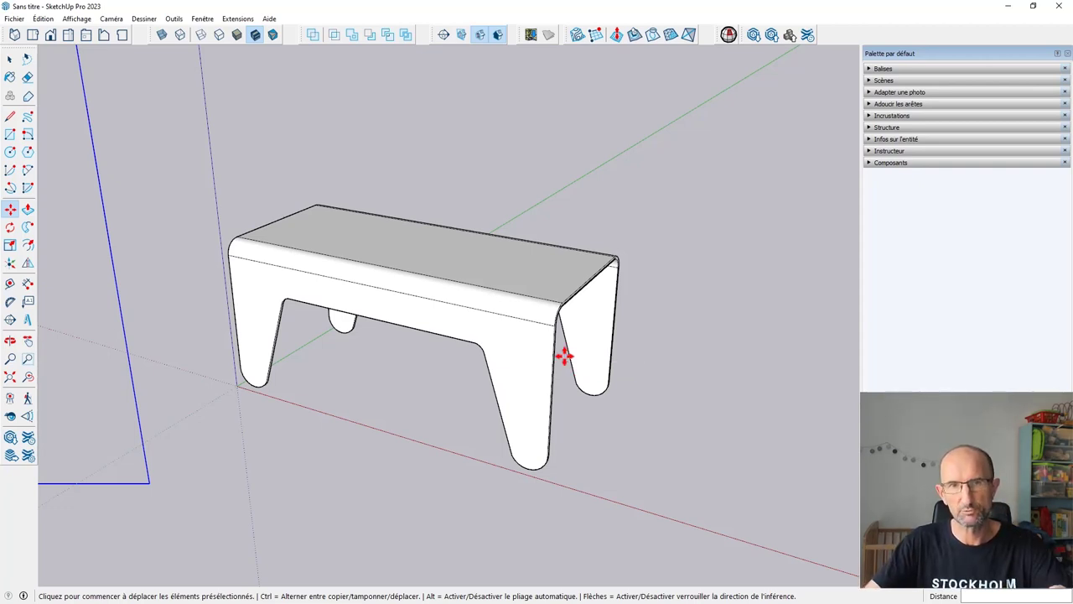
From a three-quarter view, select only the curved table group.
{"action": "middle_click_drag", "start_coordinate": [349, 374], "coordinate": [421, 374]}
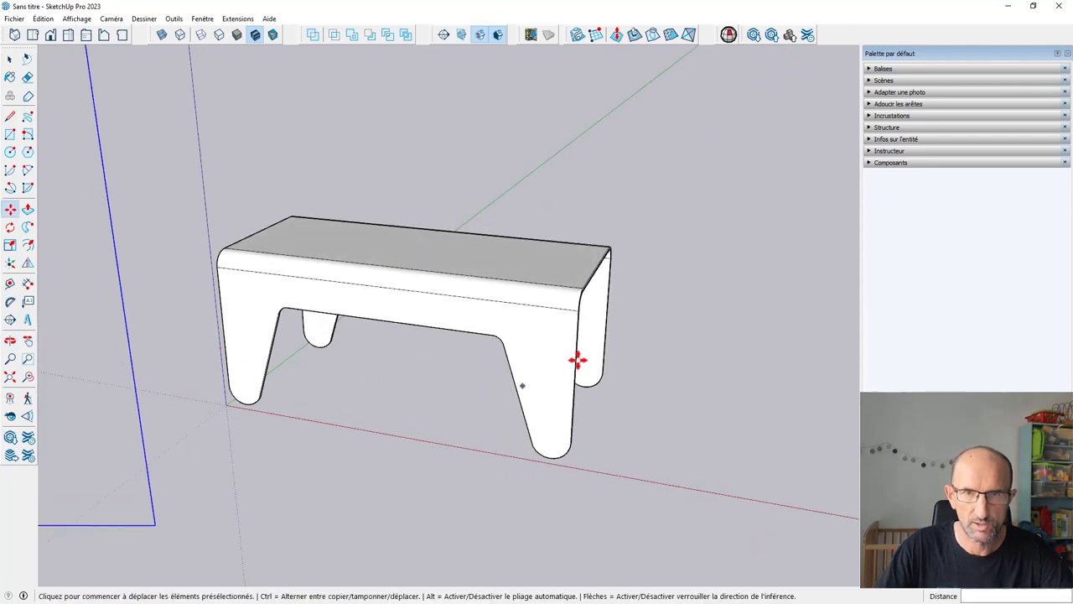
{"action": "mouse_move", "coordinate": [577, 360]}
{"action": "middle_mouse_down"}
{"action": "mouse_move", "coordinate": [510, 377]}
{"action": "mouse_move", "coordinate": [527, 343]}
{"action": "middle_mouse_up"}
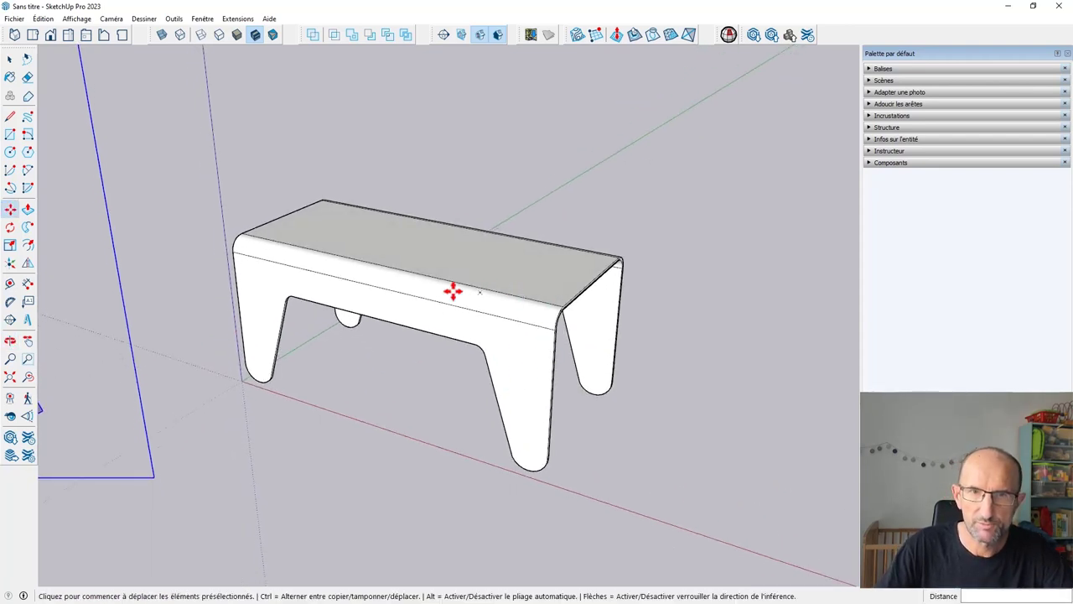
{"action": "middle_click_drag", "start_coordinate": [595, 363], "coordinate": [254, 366]}
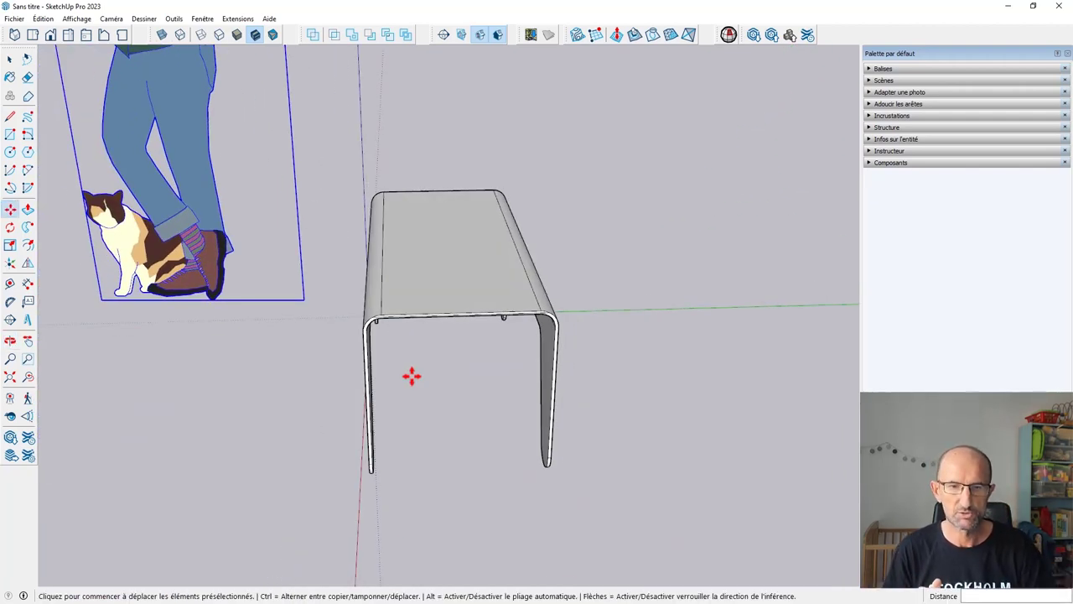
{"action": "mouse_move", "coordinate": [412, 375]}
{"action": "middle_mouse_down"}
{"action": "mouse_move", "coordinate": [503, 383]}
{"action": "mouse_move", "coordinate": [529, 333]}
{"action": "middle_mouse_up"}
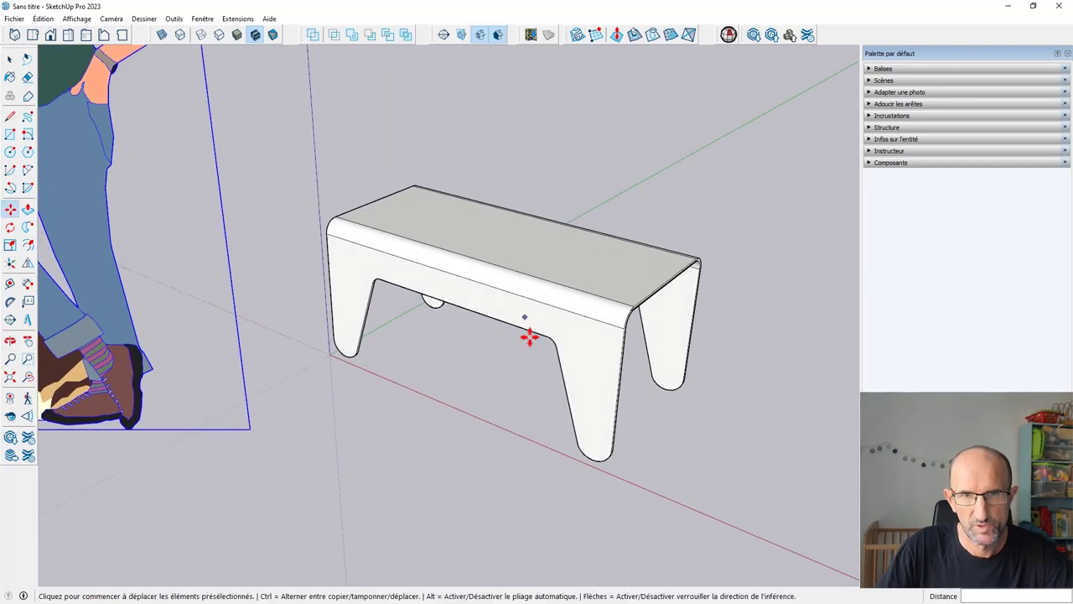
{"action": "key", "text": "space"}
{"action": "left_click", "coordinate": [477, 261]}
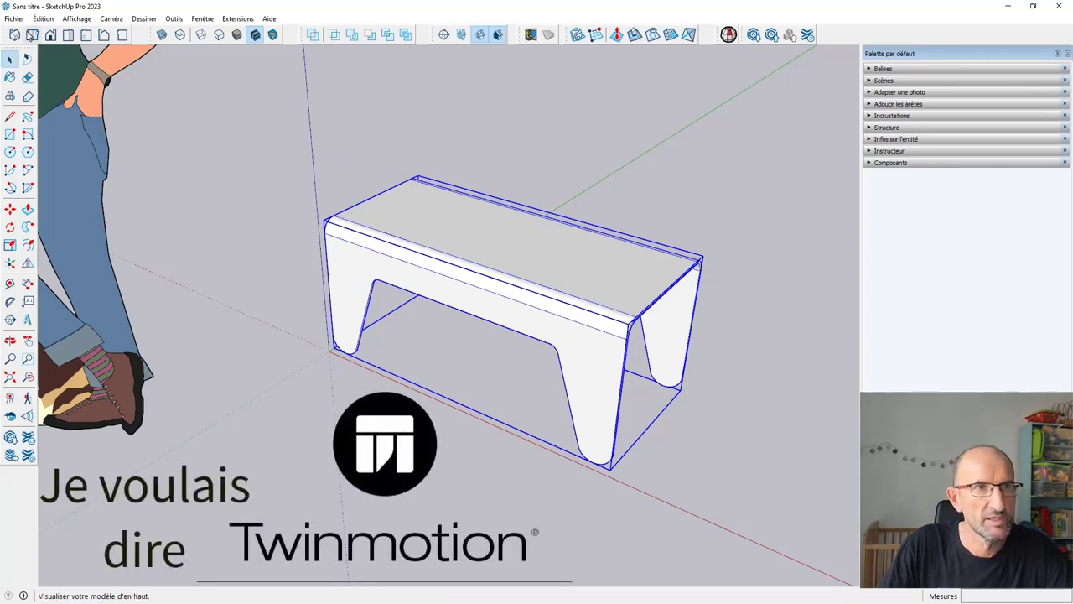
Use Save As to store the table as Table_Basse_00.skp in Sketchup_Tablebasse.
{"action": "left_click", "coordinate": [15, 19]}
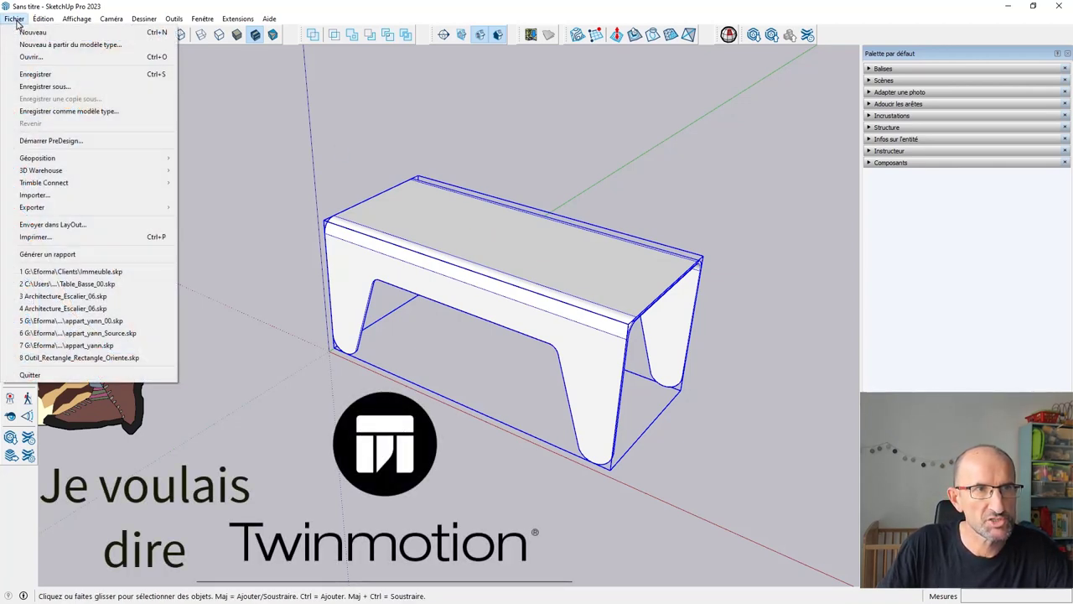
{"action": "left_click", "coordinate": [34, 90]}
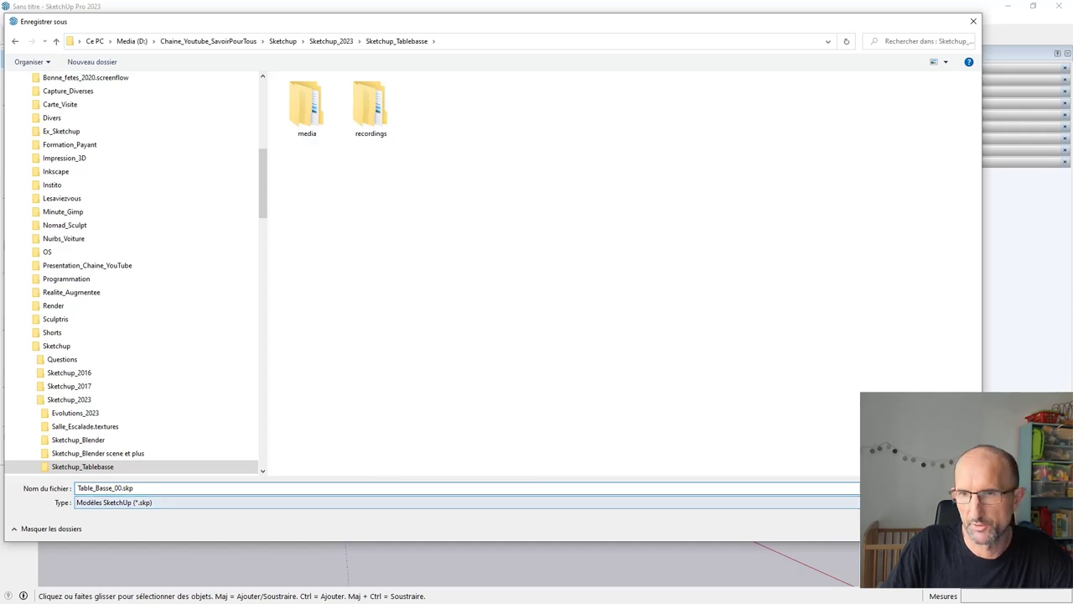
{"action": "key", "text": "Return"}
{"action": "mouse_move", "coordinate": [568, 338]}
{"action": "middle_mouse_down"}
{"action": "mouse_move", "coordinate": [599, 377]}
{"action": "mouse_move", "coordinate": [549, 327]}
{"action": "middle_mouse_up"}
{"action": "scroll", "coordinate": [606, 384], "scroll_direction": "down", "scroll_amount": 2}
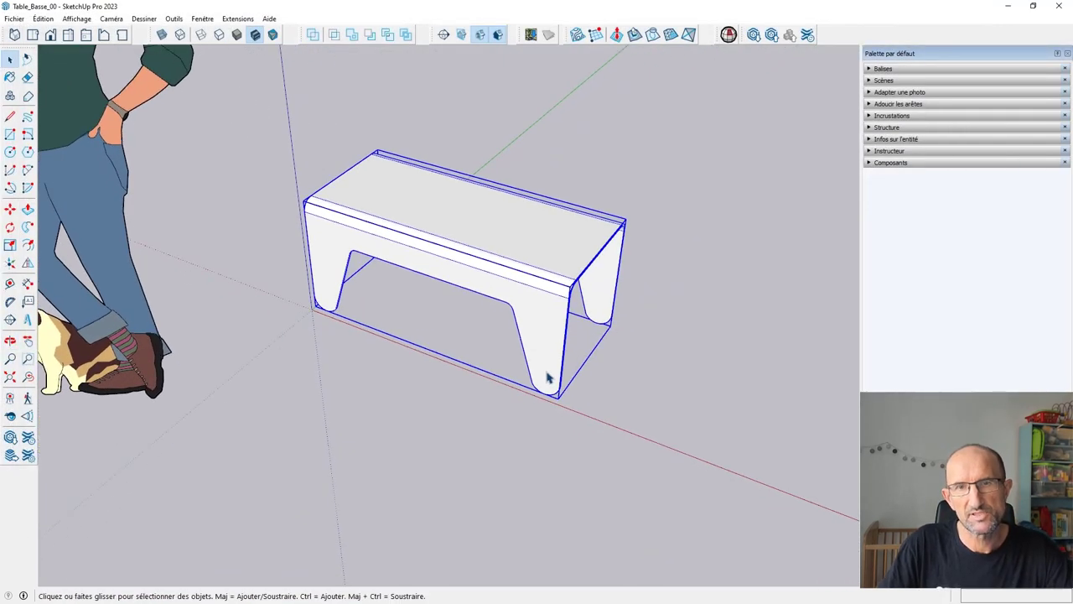
{"action": "scroll", "coordinate": [558, 385], "scroll_direction": "down", "scroll_amount": 2}
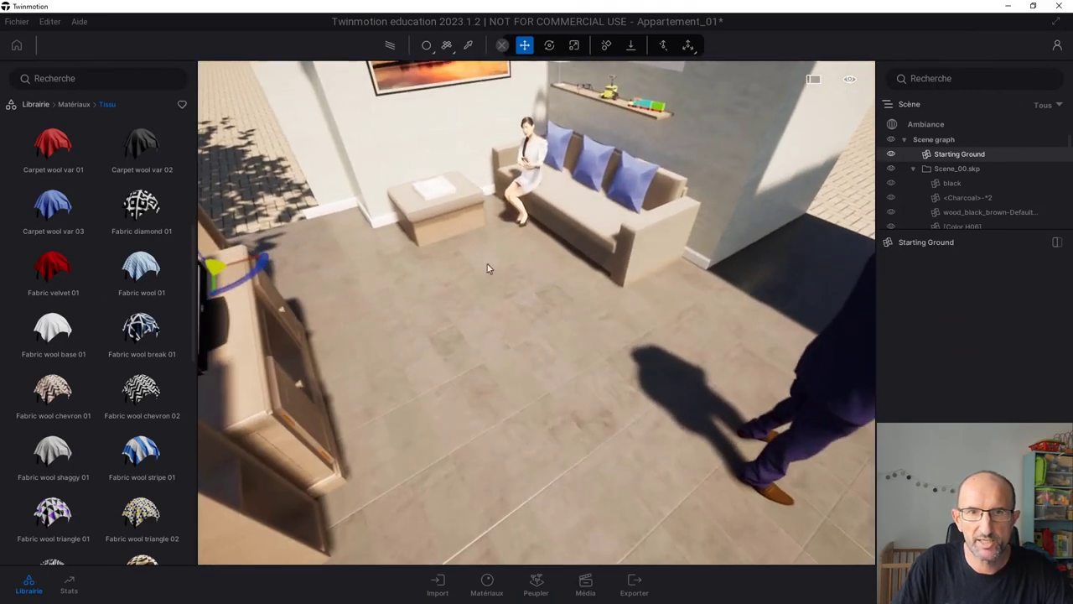
Import Table_Basse_00.skp via Fichier > Import using the default import options.
{"action": "scroll", "coordinate": [476, 322], "scroll_direction": "up", "scroll_amount": 3}
{"action": "scroll", "coordinate": [476, 323], "scroll_direction": "down", "scroll_amount": 3}
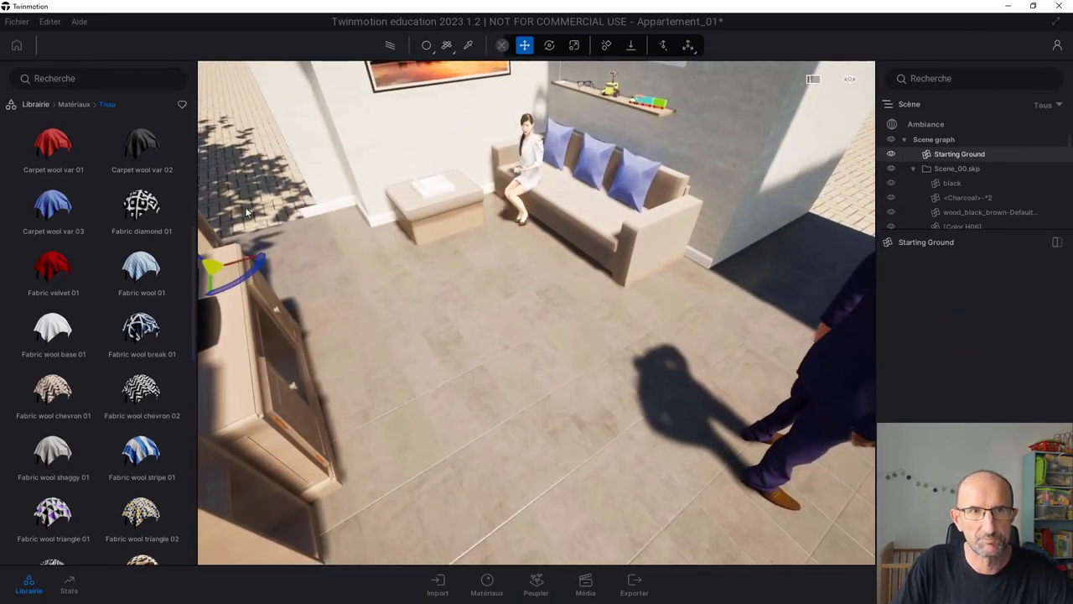
{"action": "left_click", "coordinate": [23, 22]}
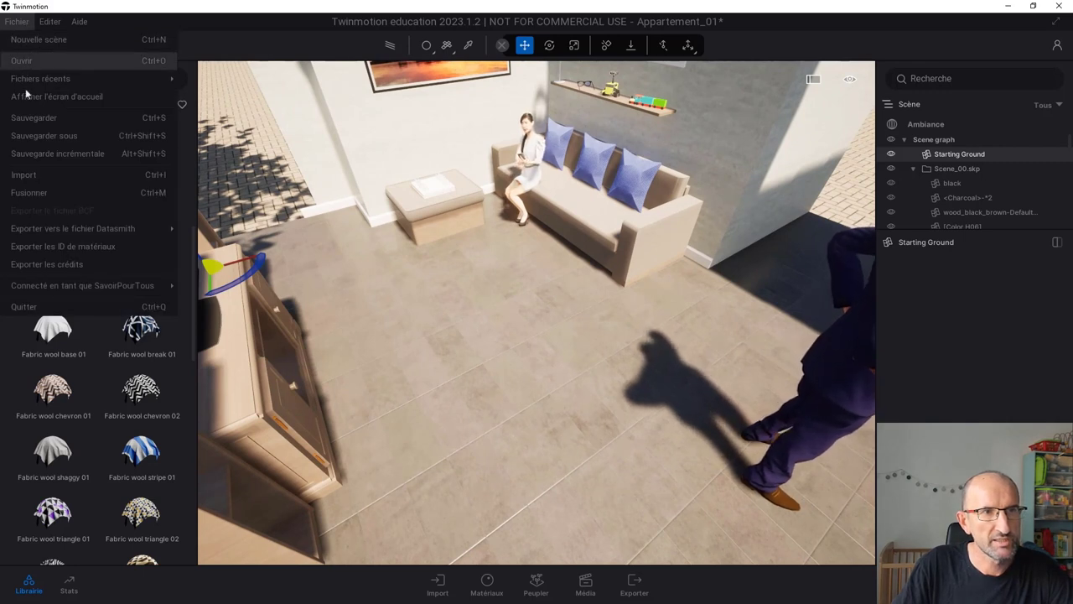
{"action": "left_click", "coordinate": [42, 174]}
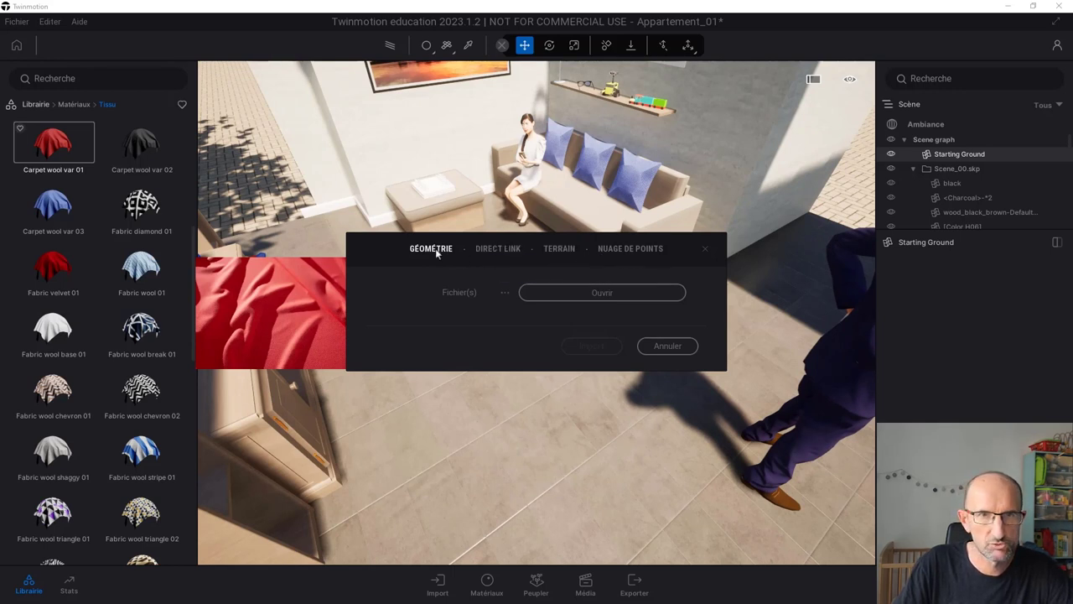
{"action": "left_click", "coordinate": [598, 294]}
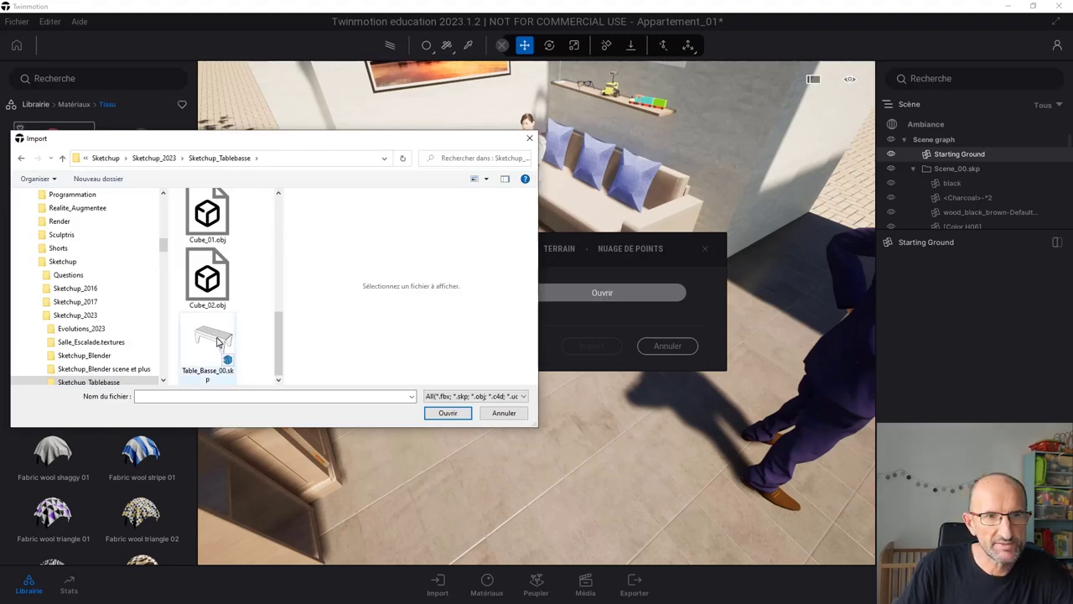
{"action": "left_click", "coordinate": [218, 339]}
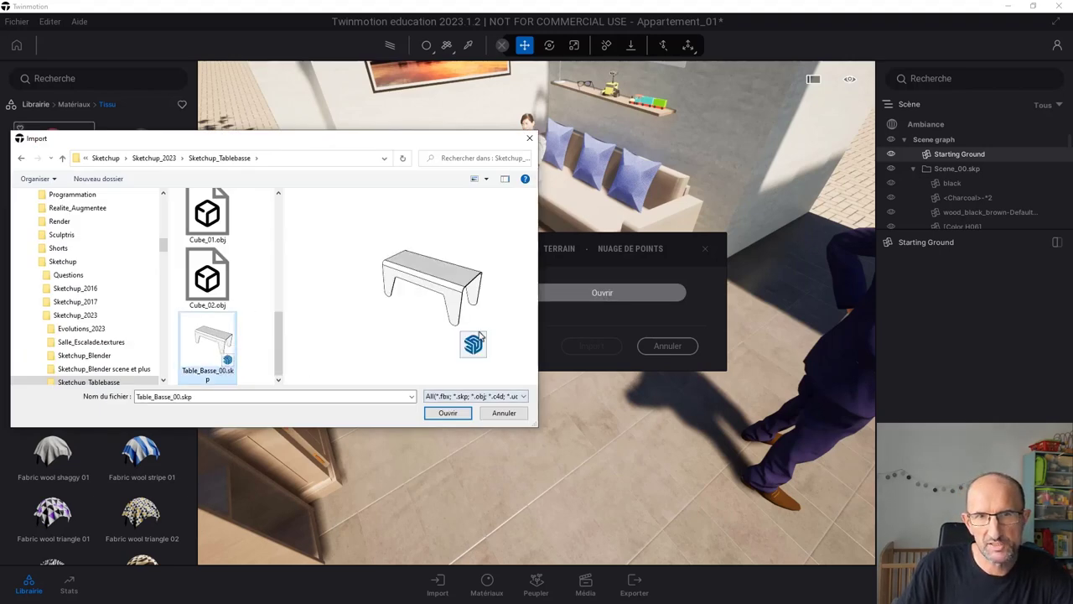
{"action": "left_click", "coordinate": [449, 414]}
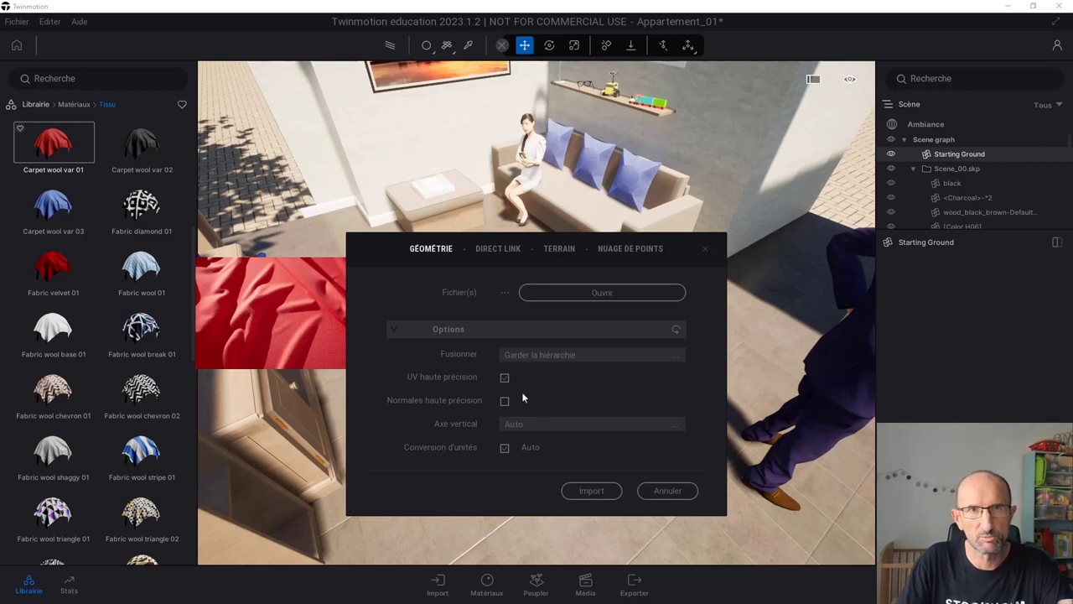
{"action": "left_click", "coordinate": [592, 491]}
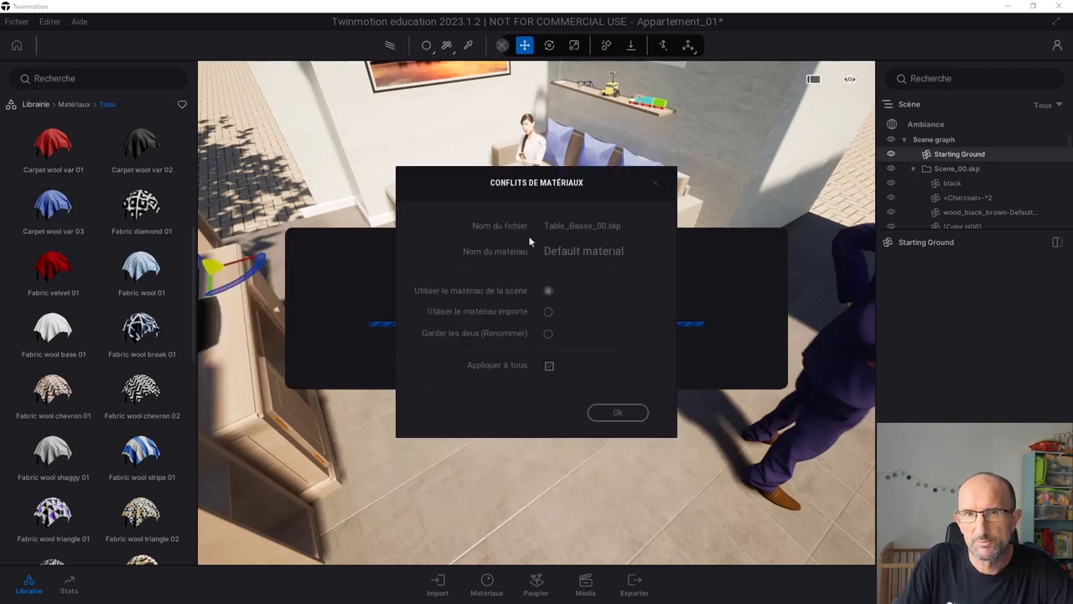
Accept the default material conflict choice and undo an accidental floor change.
{"action": "left_click", "coordinate": [618, 413]}
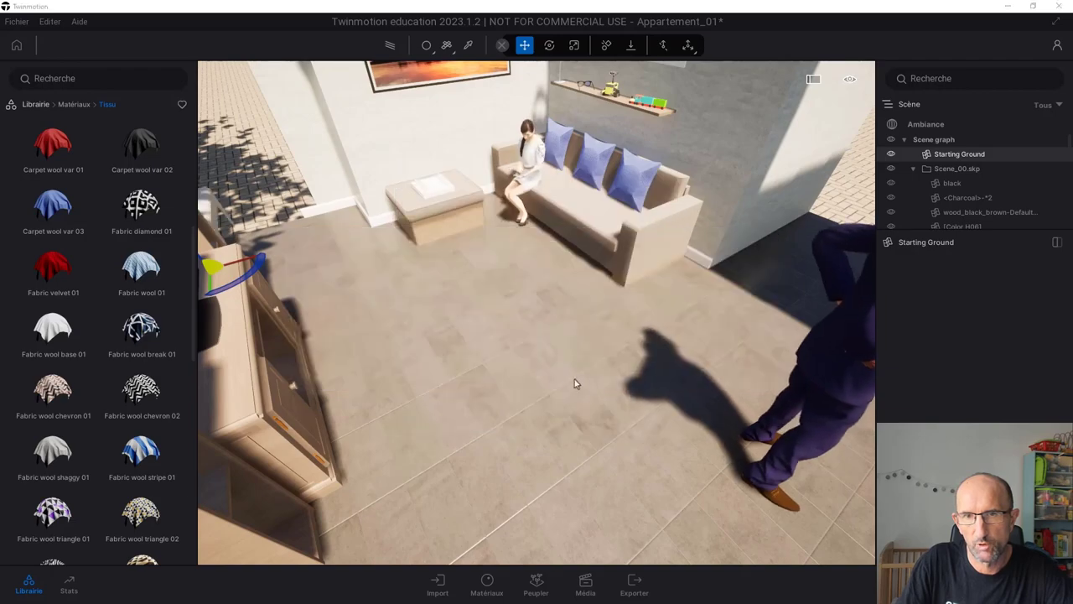
{"action": "scroll", "coordinate": [489, 364], "scroll_direction": "down", "scroll_amount": 5}
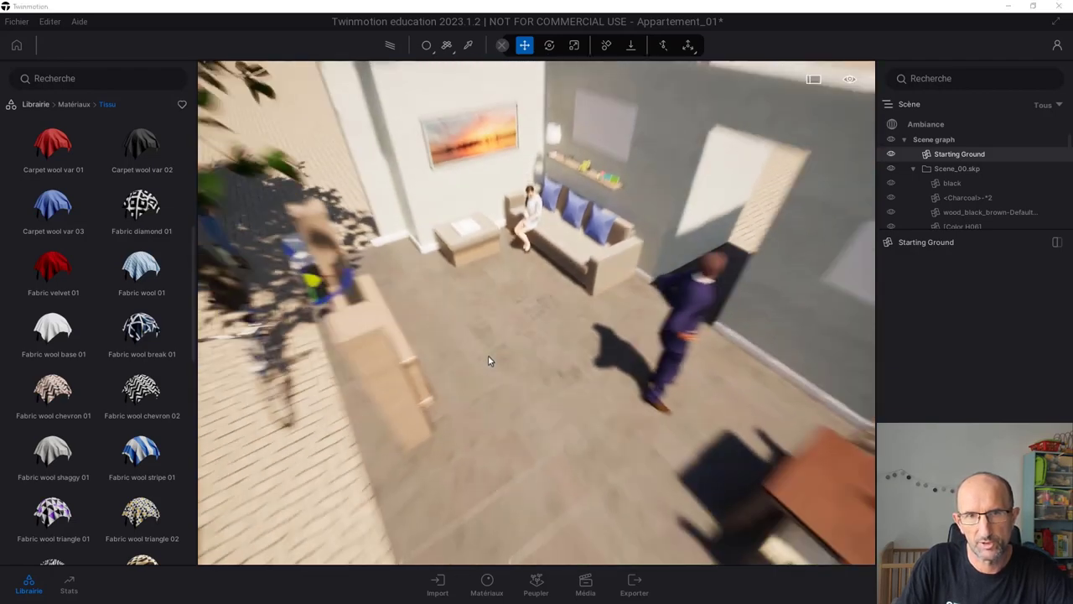
{"action": "scroll", "coordinate": [516, 233], "scroll_direction": "up", "scroll_amount": 5}
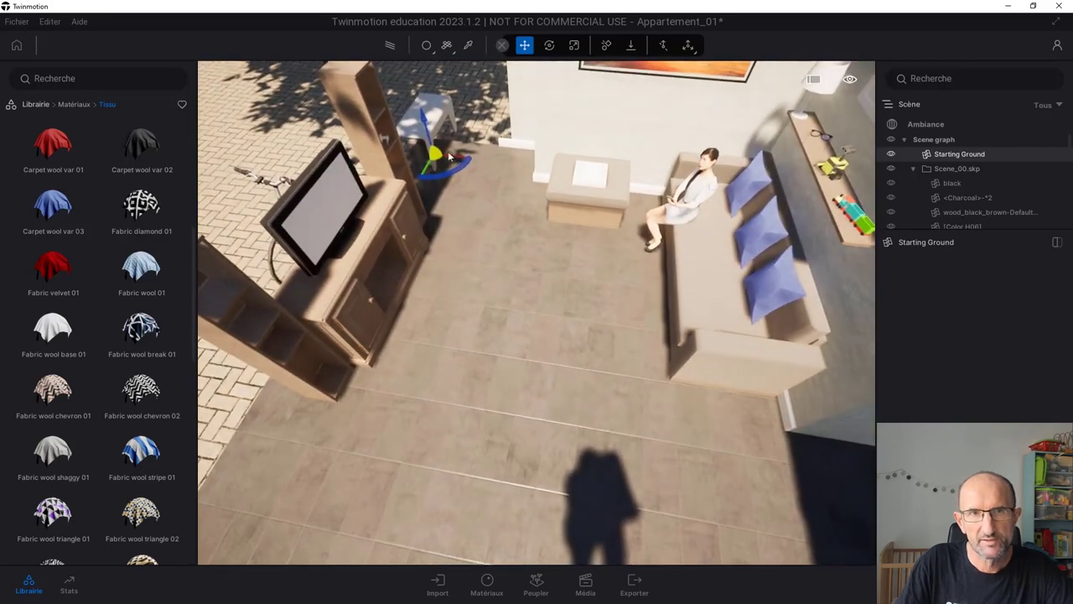
{"action": "left_click", "coordinate": [485, 254]}
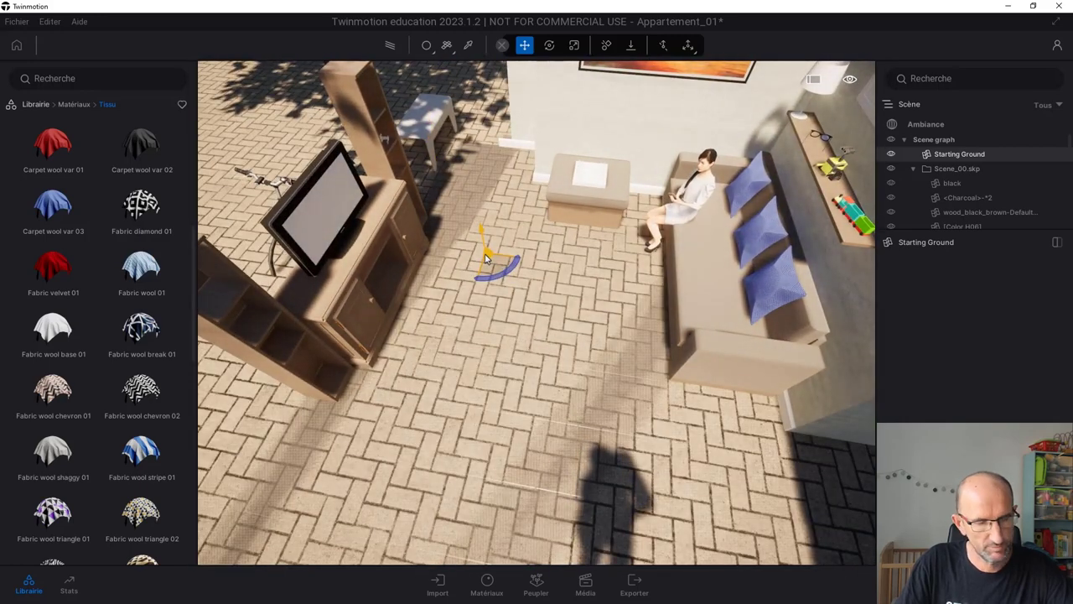
{"action": "key", "text": "ctrl+z"}
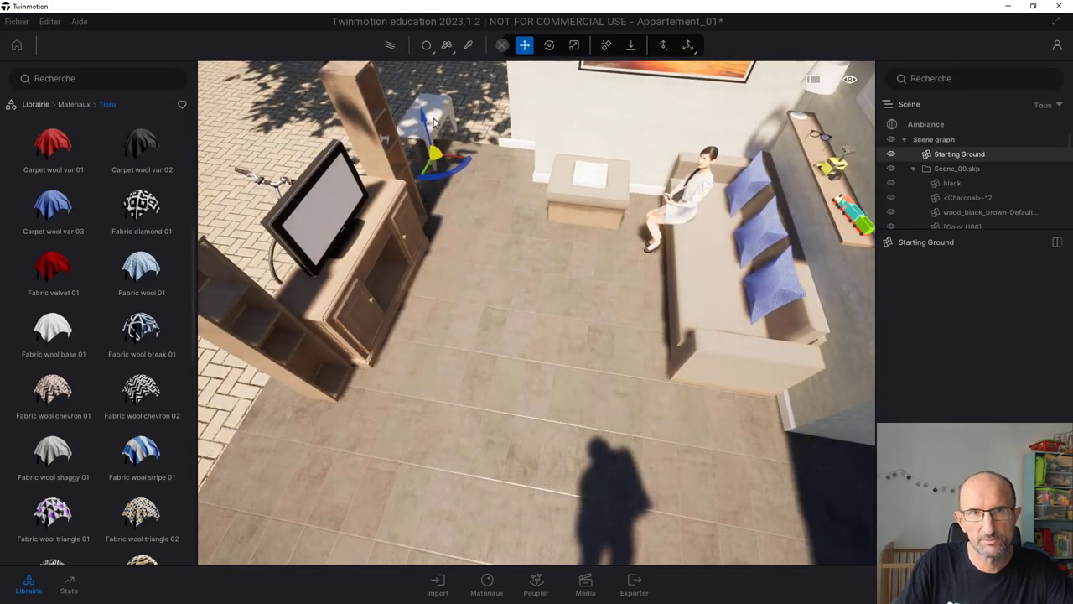
Move the imported table to the middle of the floor before the sofa, rotated 90°.
{"action": "left_click", "coordinate": [436, 146]}
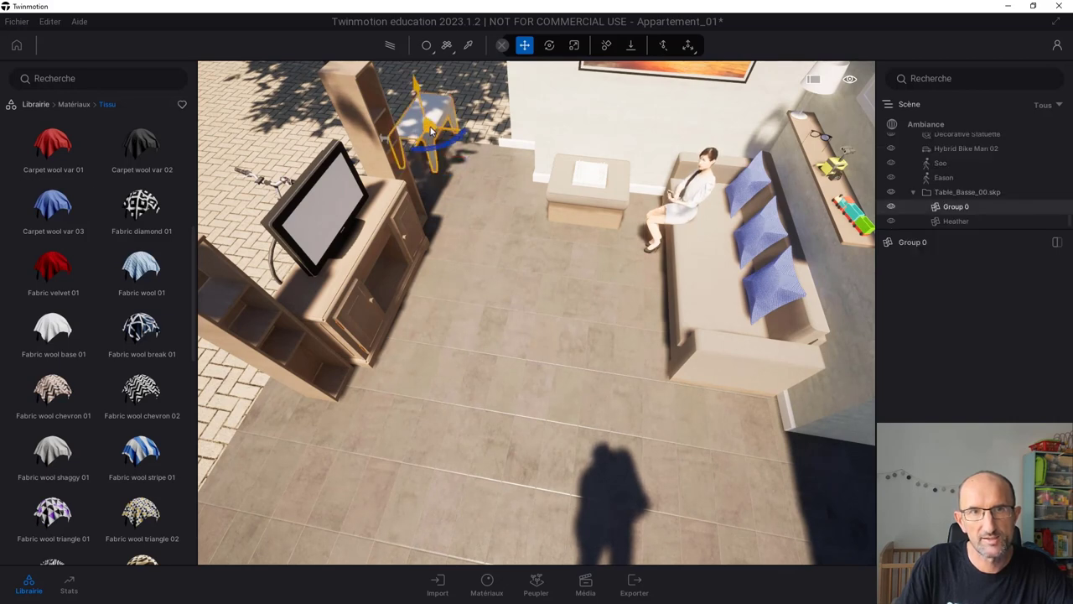
{"action": "left_click_drag", "start_coordinate": [432, 130], "coordinate": [553, 293]}
{"action": "mouse_move", "coordinate": [553, 294]}
{"action": "right_mouse_down"}
{"action": "mouse_move", "coordinate": [558, 347]}
{"action": "mouse_move", "coordinate": [585, 349]}
{"action": "mouse_move", "coordinate": [601, 319]}
{"action": "right_mouse_up"}
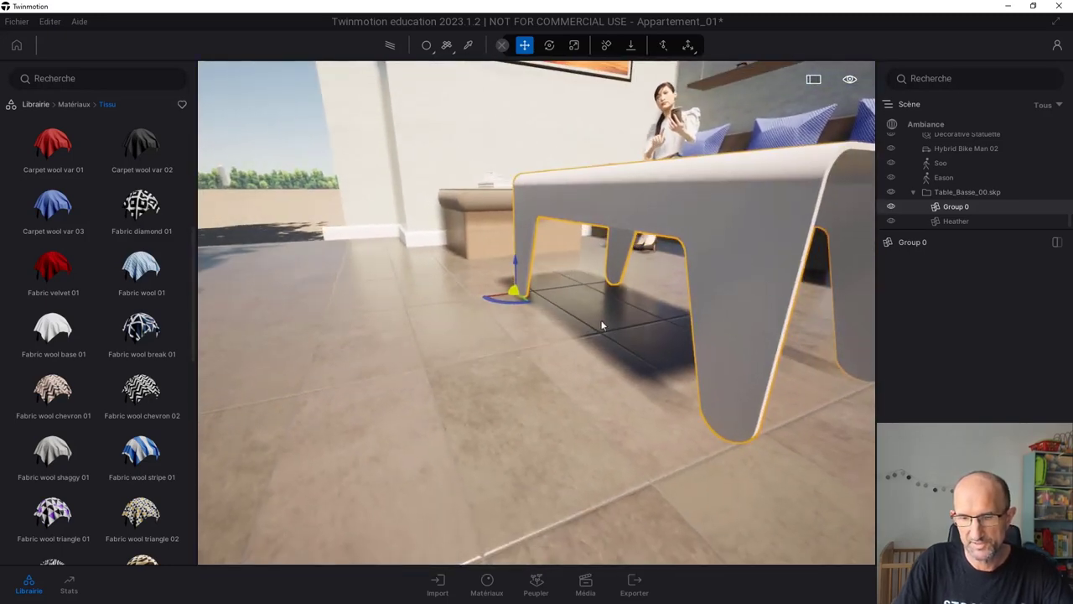
{"action": "scroll", "coordinate": [690, 300], "scroll_direction": "down", "scroll_amount": 3}
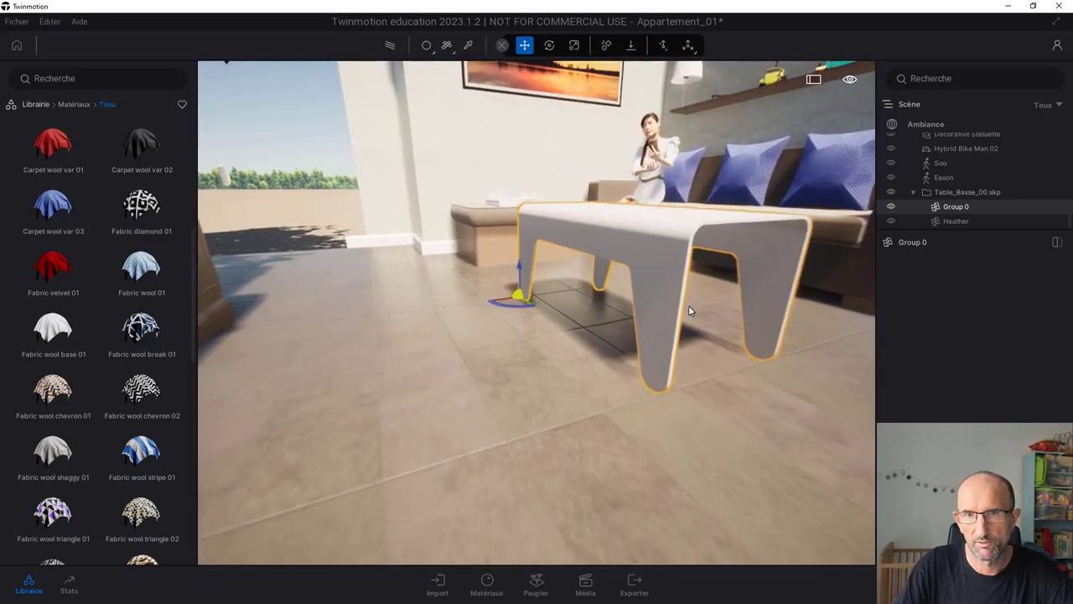
{"action": "scroll", "coordinate": [688, 306], "scroll_direction": "down", "scroll_amount": 5}
{"action": "right_click_drag", "start_coordinate": [688, 306], "coordinate": [645, 315]}
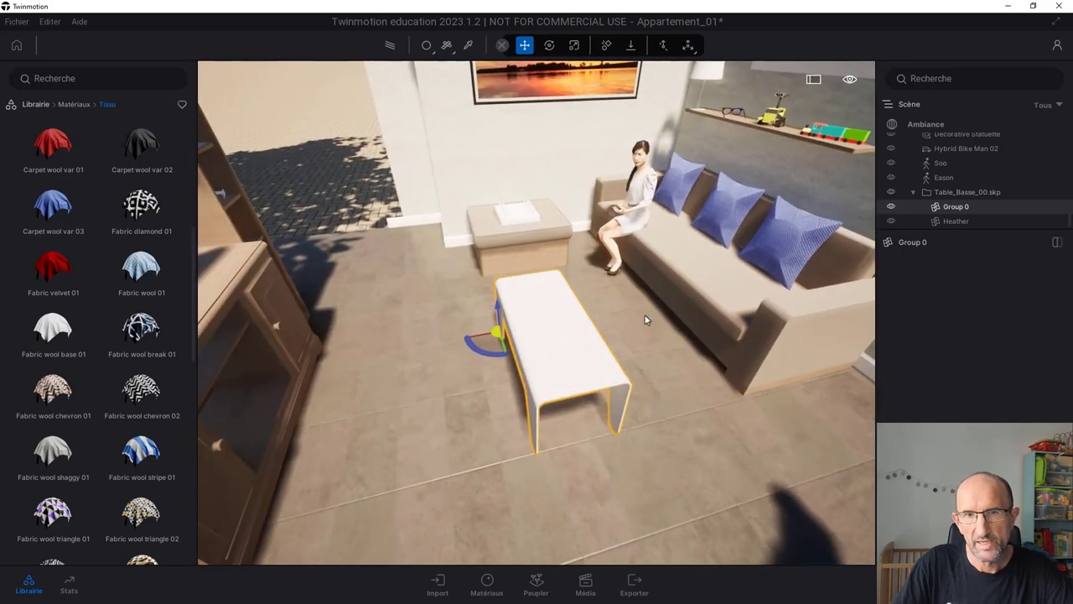
{"action": "right_click_drag", "start_coordinate": [442, 267], "coordinate": [358, 249]}
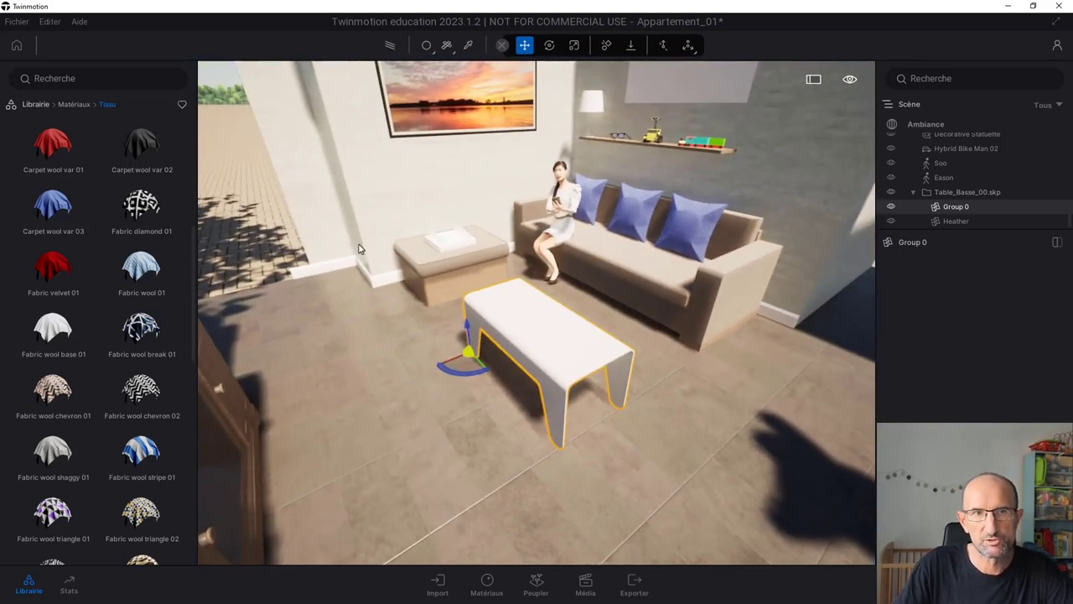
Drop the Madam planter from Objets > Ville > Jardinières onto the table.
{"action": "left_click", "coordinate": [35, 104]}
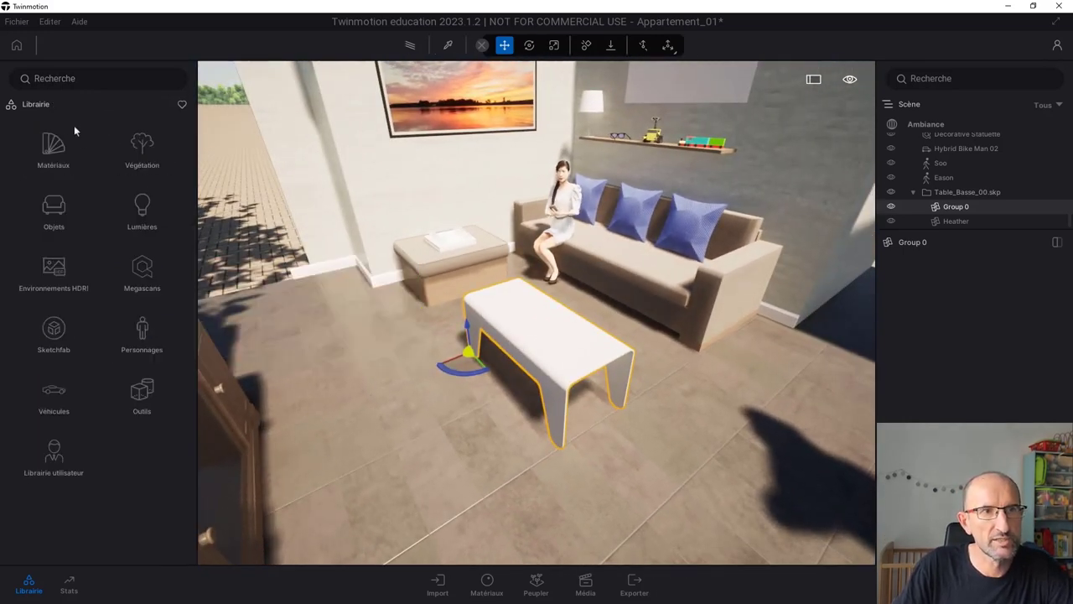
{"action": "left_click", "coordinate": [56, 212]}
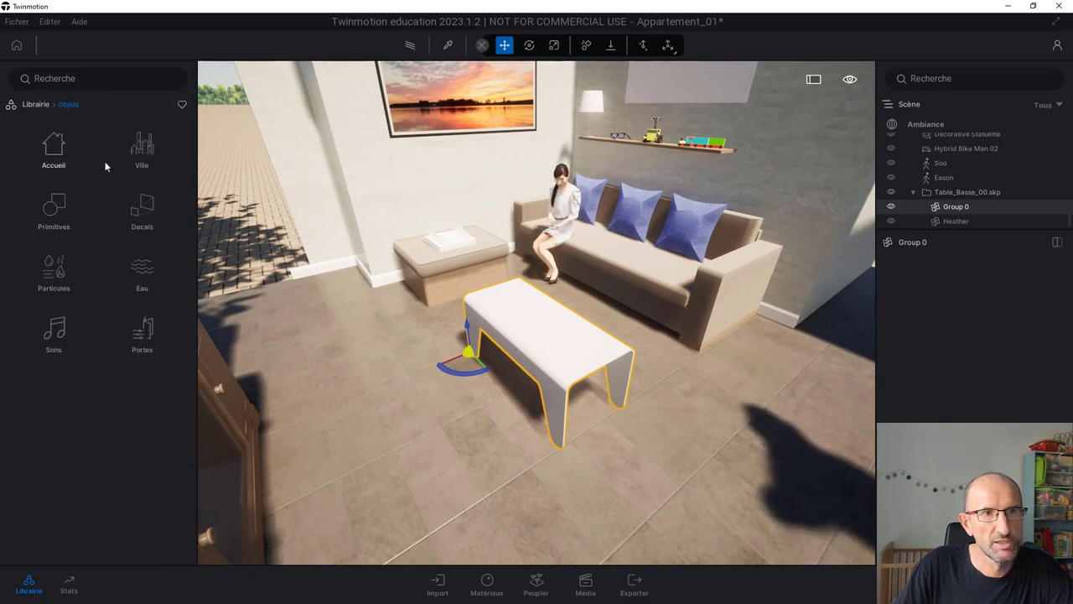
{"action": "left_click", "coordinate": [146, 151]}
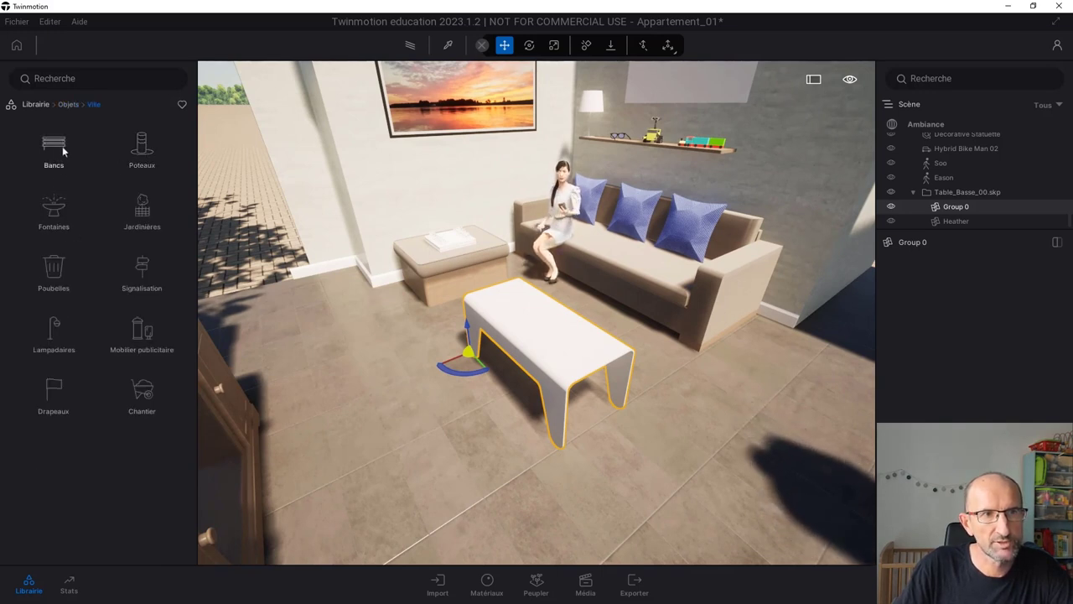
{"action": "left_click", "coordinate": [141, 212]}
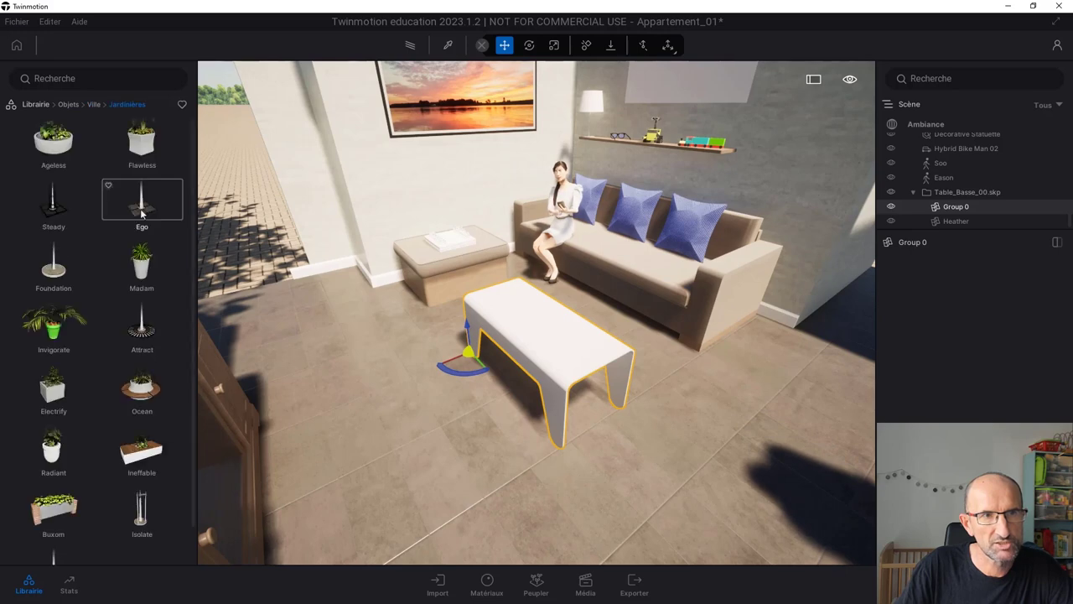
{"action": "mouse_move", "coordinate": [142, 261]}
{"action": "left_mouse_down"}
{"action": "mouse_move", "coordinate": [545, 333]}
{"action": "mouse_move", "coordinate": [691, 394]}
{"action": "mouse_move", "coordinate": [570, 339]}
{"action": "left_mouse_up"}
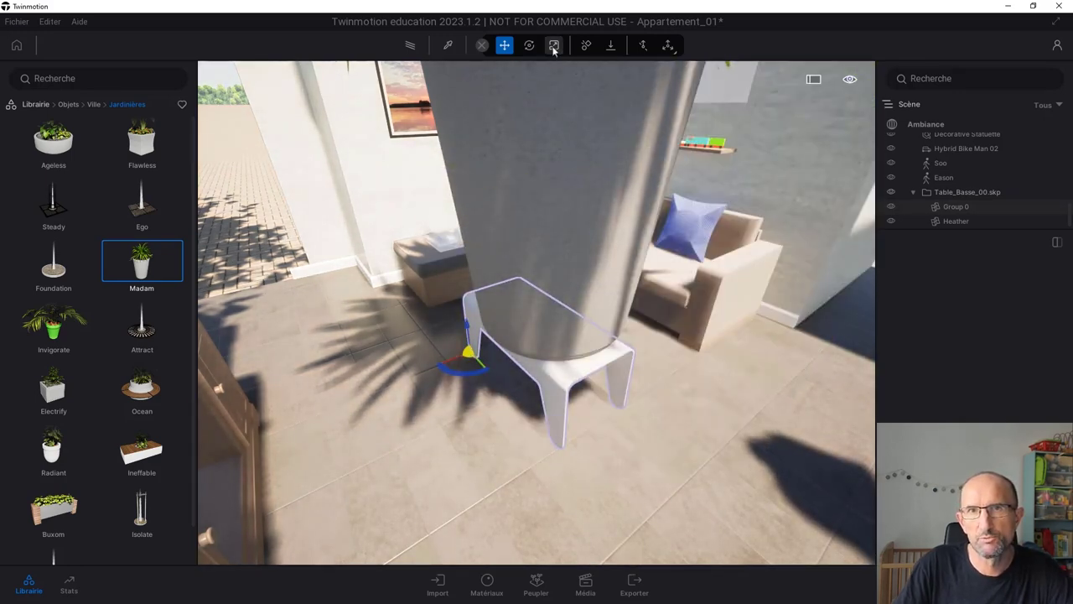
Scale the Madam planter down to 0.32 and move it toward the table's front right.
{"action": "left_click", "coordinate": [553, 47]}
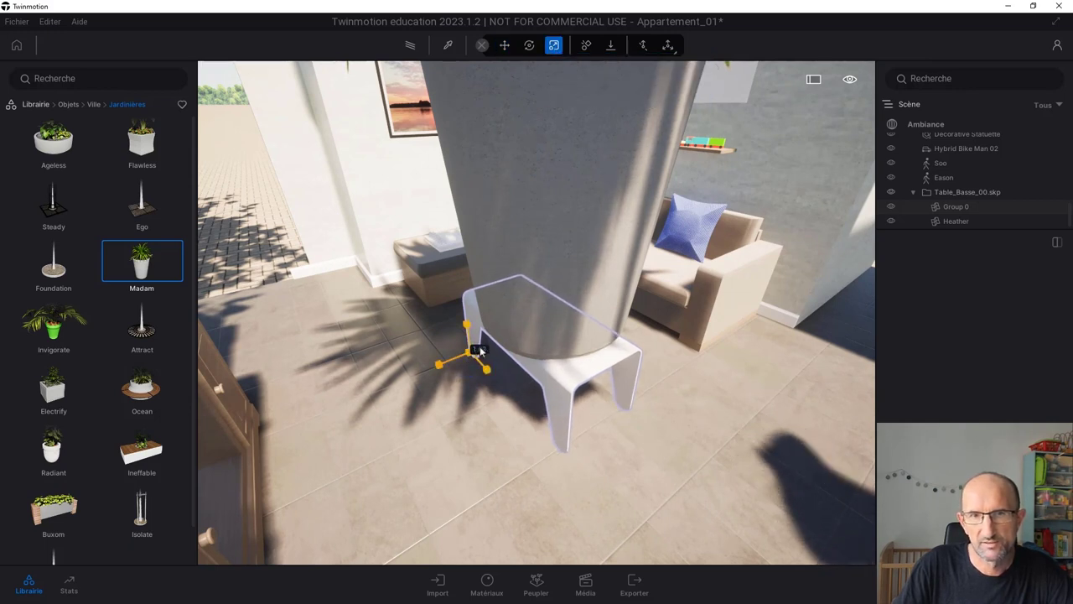
{"action": "left_click", "coordinate": [529, 321]}
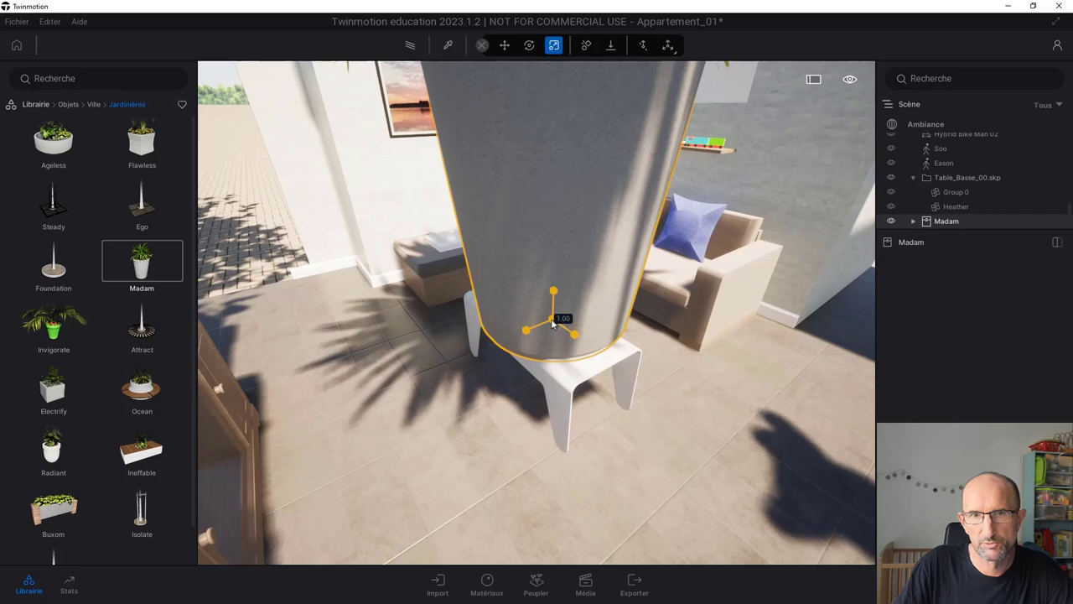
{"action": "left_click_drag", "start_coordinate": [551, 323], "coordinate": [472, 478]}
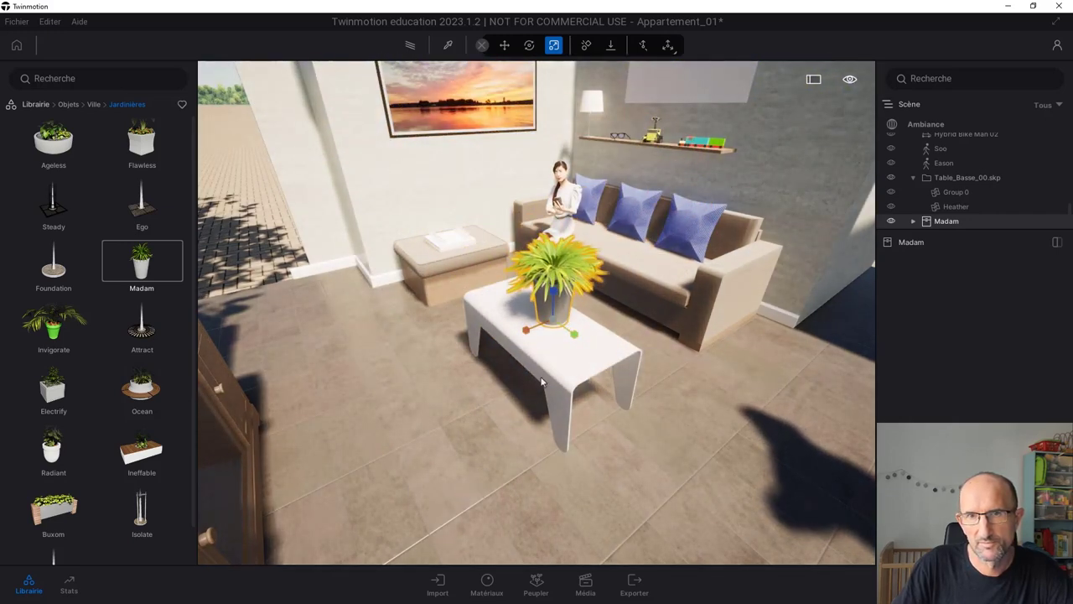
{"action": "scroll", "coordinate": [540, 381], "scroll_direction": "up", "scroll_amount": 2}
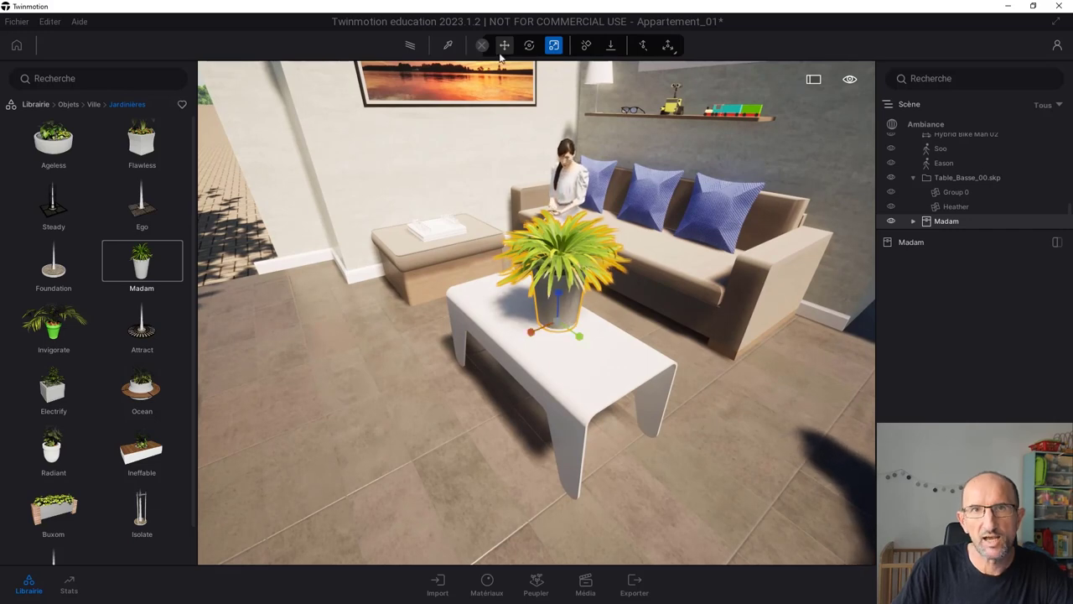
{"action": "left_click_drag", "start_coordinate": [559, 325], "coordinate": [583, 379]}
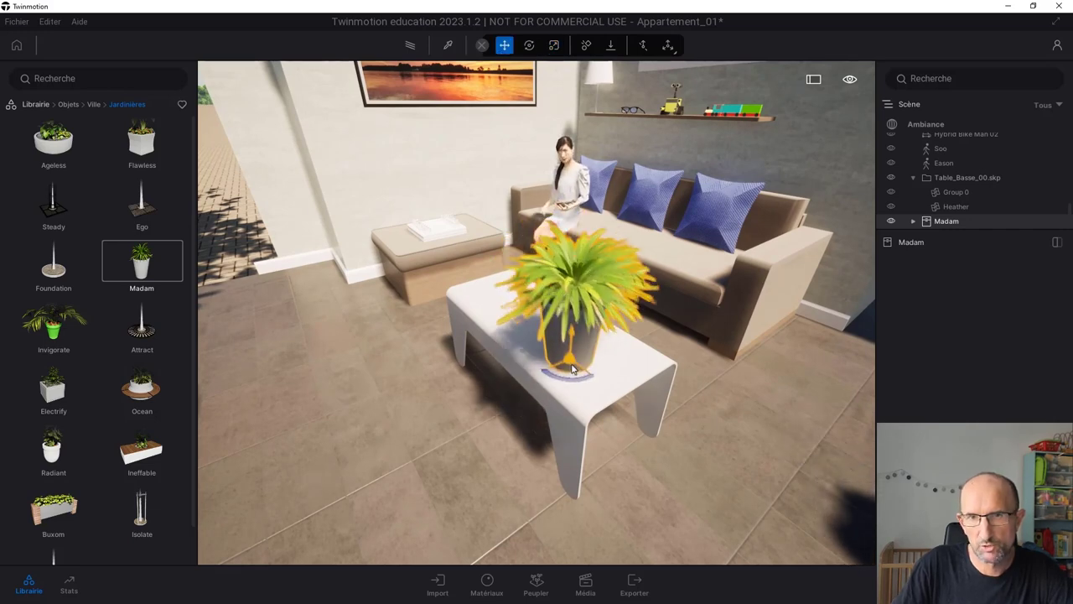
{"action": "right_click_drag", "start_coordinate": [655, 343], "coordinate": [656, 342]}
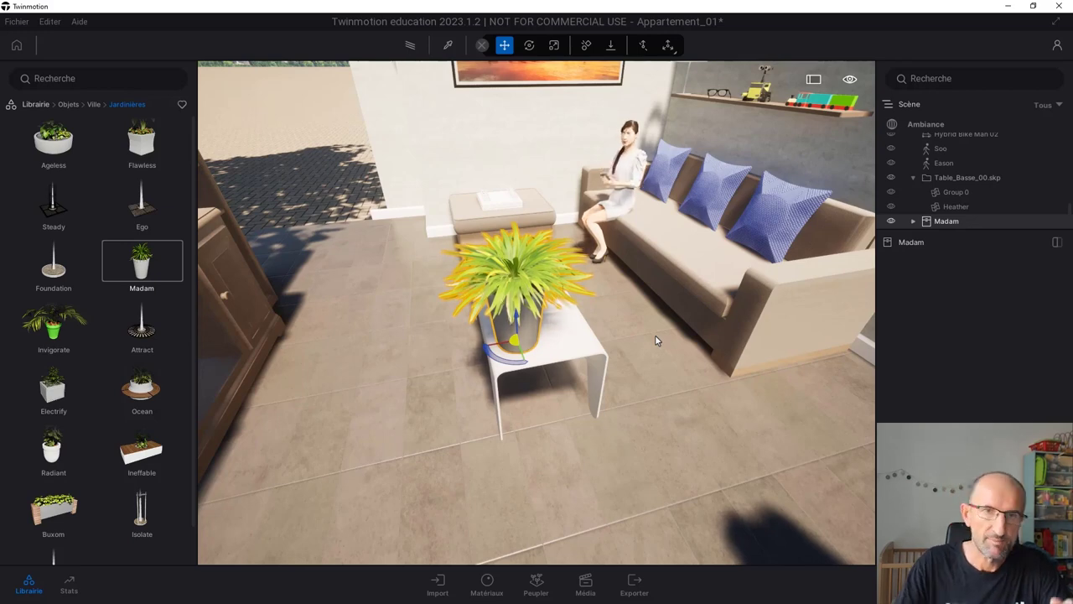
{"action": "mouse_move", "coordinate": [598, 360]}
{"action": "right_mouse_down"}
{"action": "mouse_move", "coordinate": [579, 360]}
{"action": "mouse_move", "coordinate": [549, 401]}
{"action": "mouse_move", "coordinate": [537, 395]}
{"action": "right_mouse_up"}
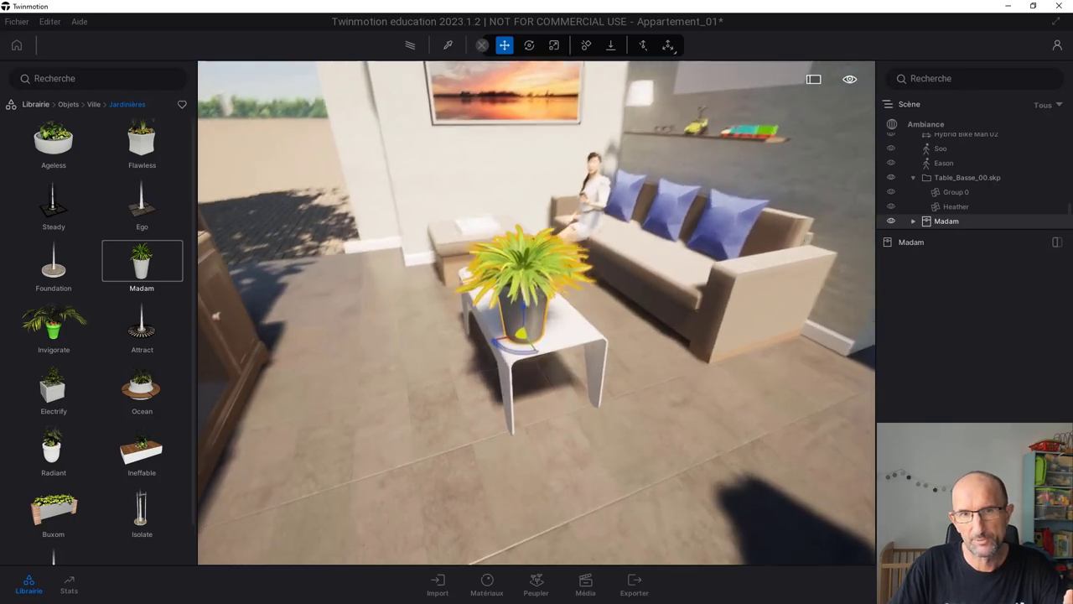